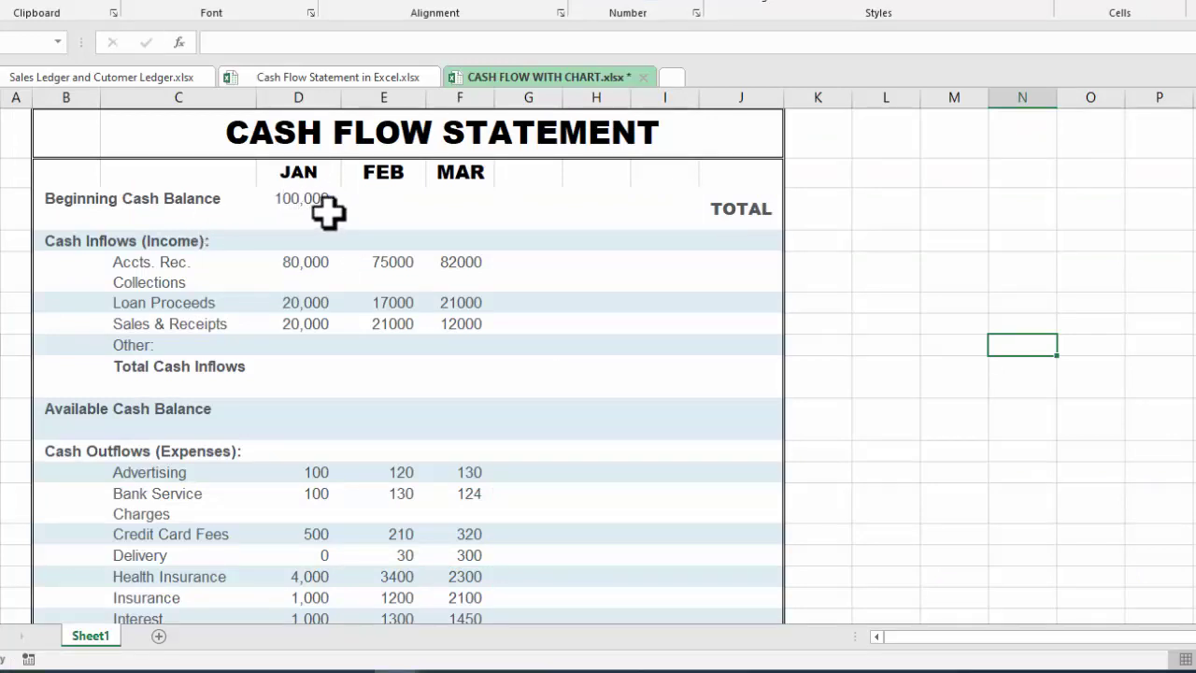
AutoSum January's cash inflow rows into Total Cash Inflows (D9), giving $120,000.
{"action": "left_click", "coordinate": [313, 211]}
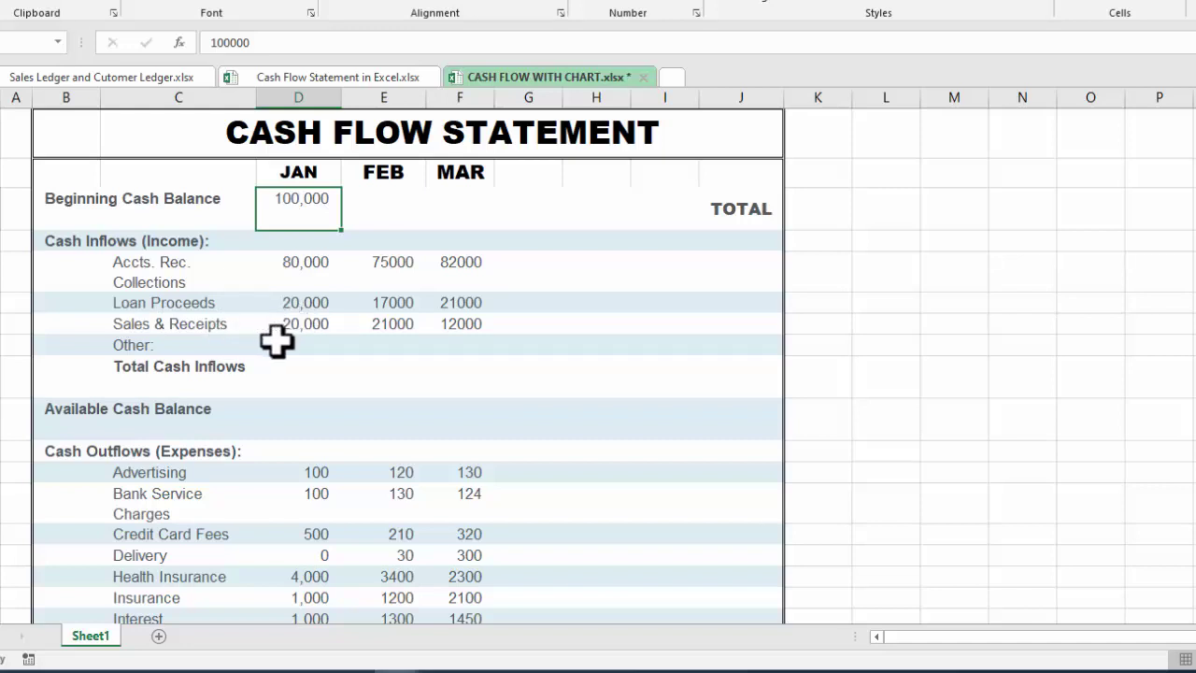
{"action": "left_click", "coordinate": [299, 367]}
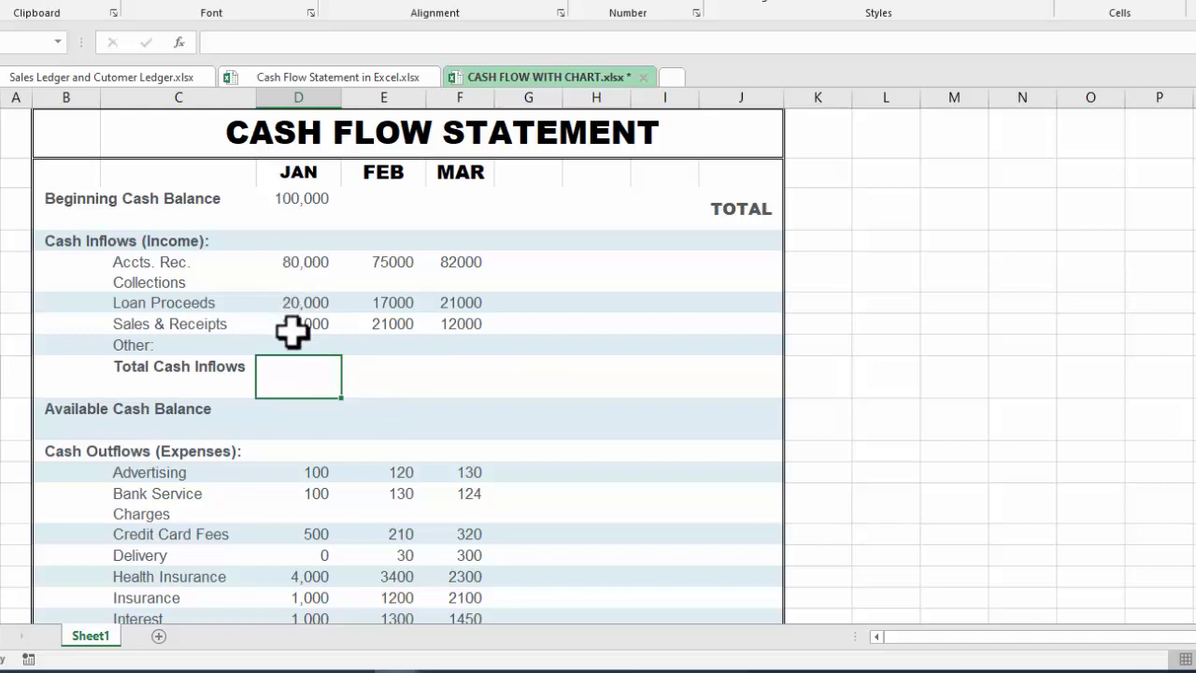
{"action": "key", "text": "alt+equal"}
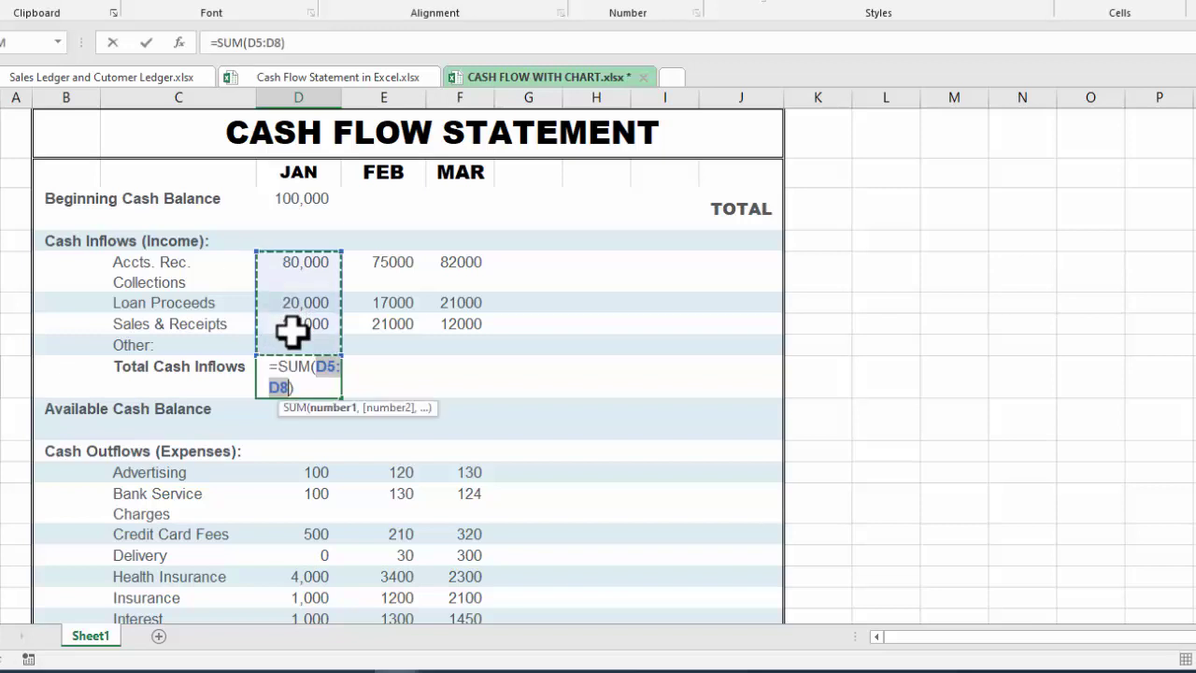
{"action": "key", "text": "Return"}
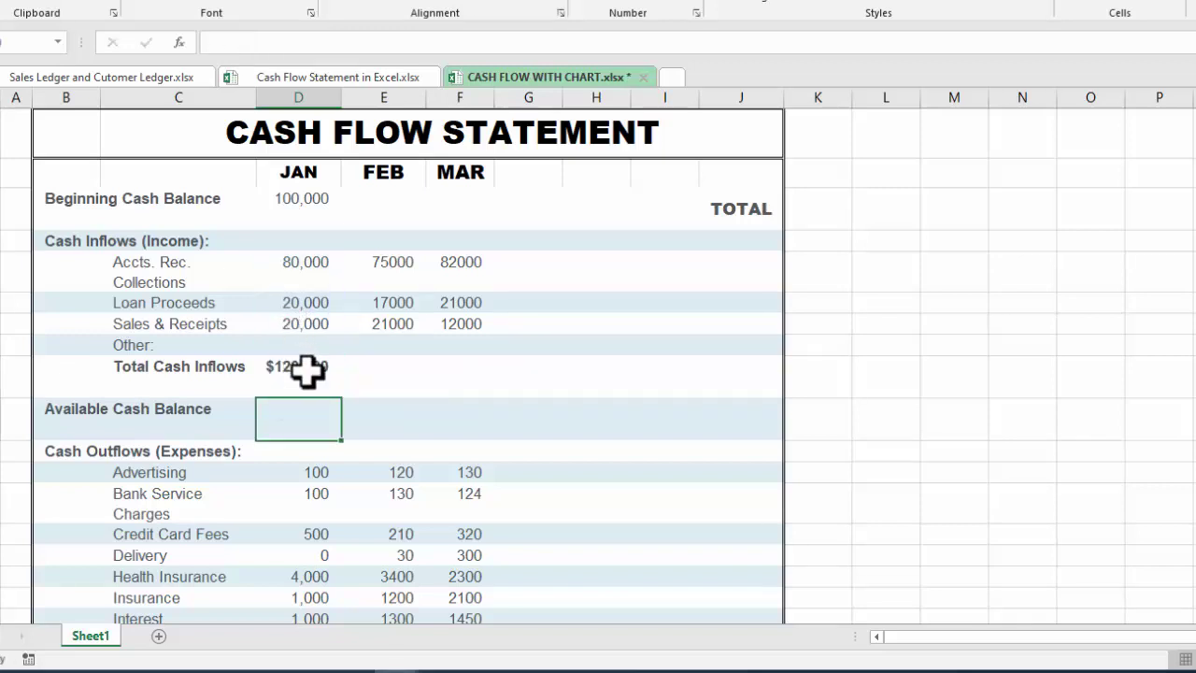
{"action": "left_click", "coordinate": [308, 370]}
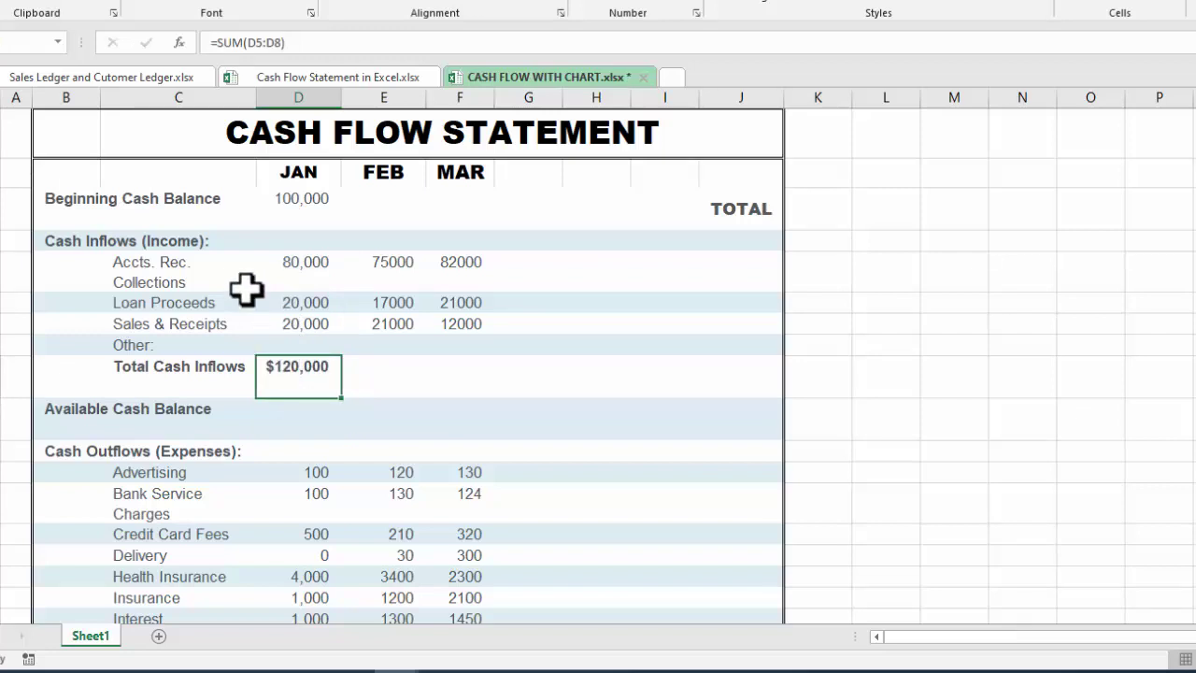
Enter =D9+D3 in D10 so January's Available Cash Balance shows $220,000.
{"action": "left_click", "coordinate": [284, 411]}
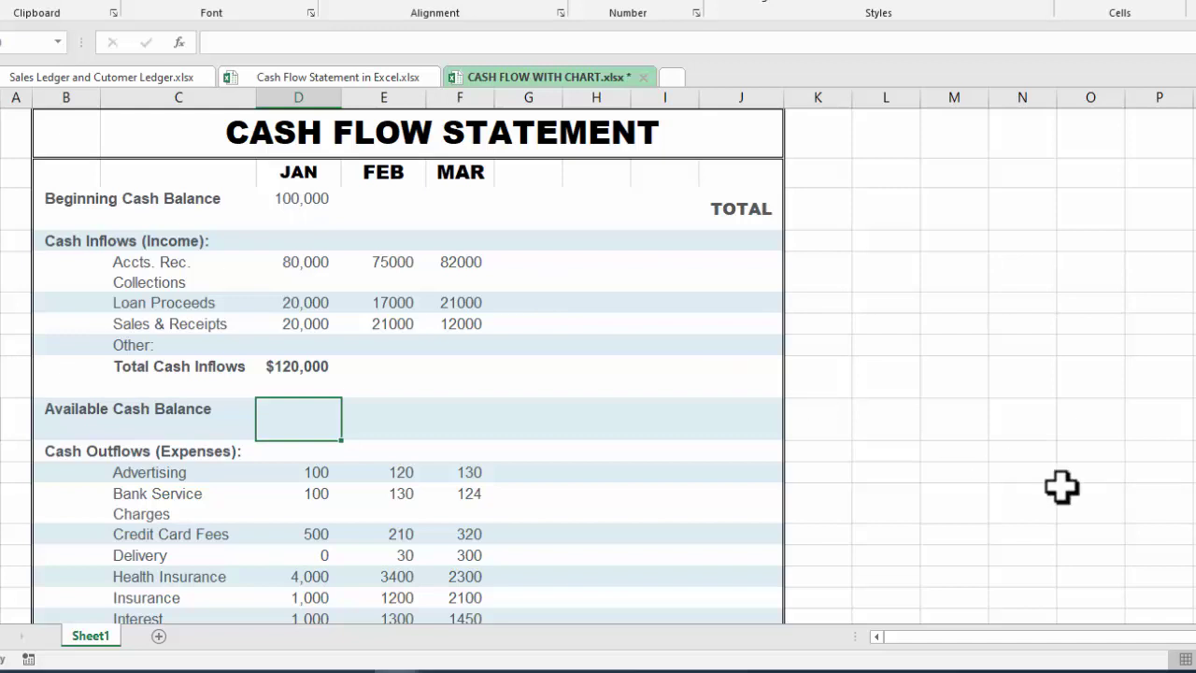
{"action": "type", "text": "="}
{"action": "left_click", "coordinate": [297, 362]}
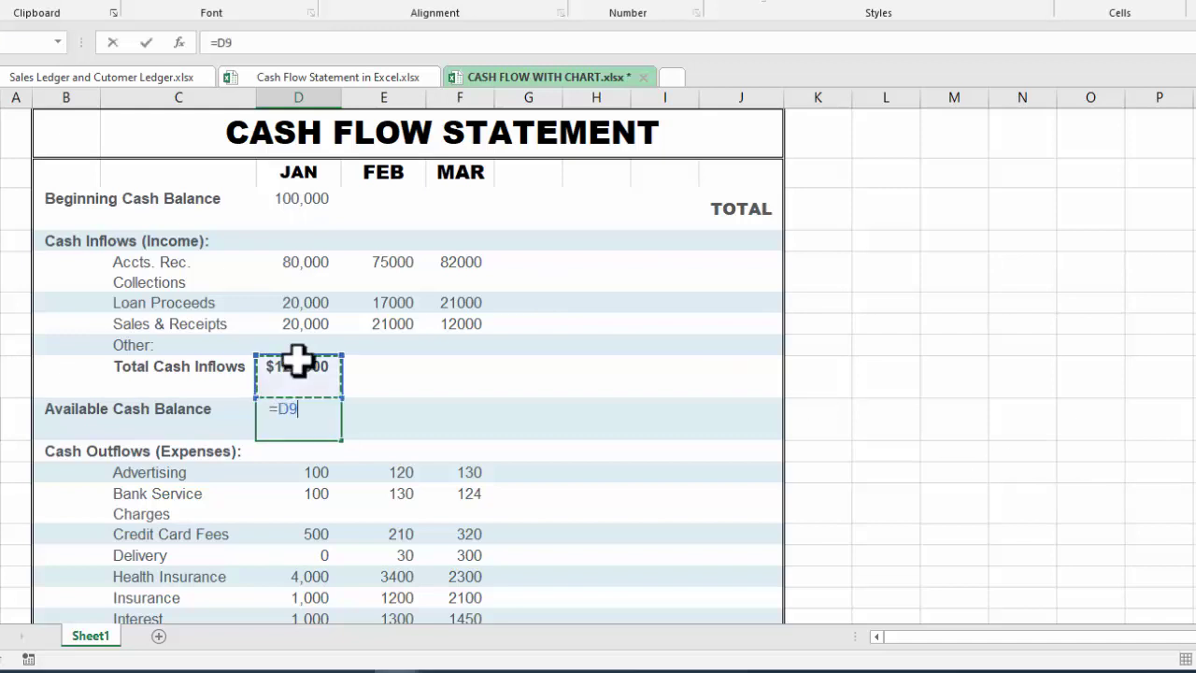
{"action": "type", "text": "+"}
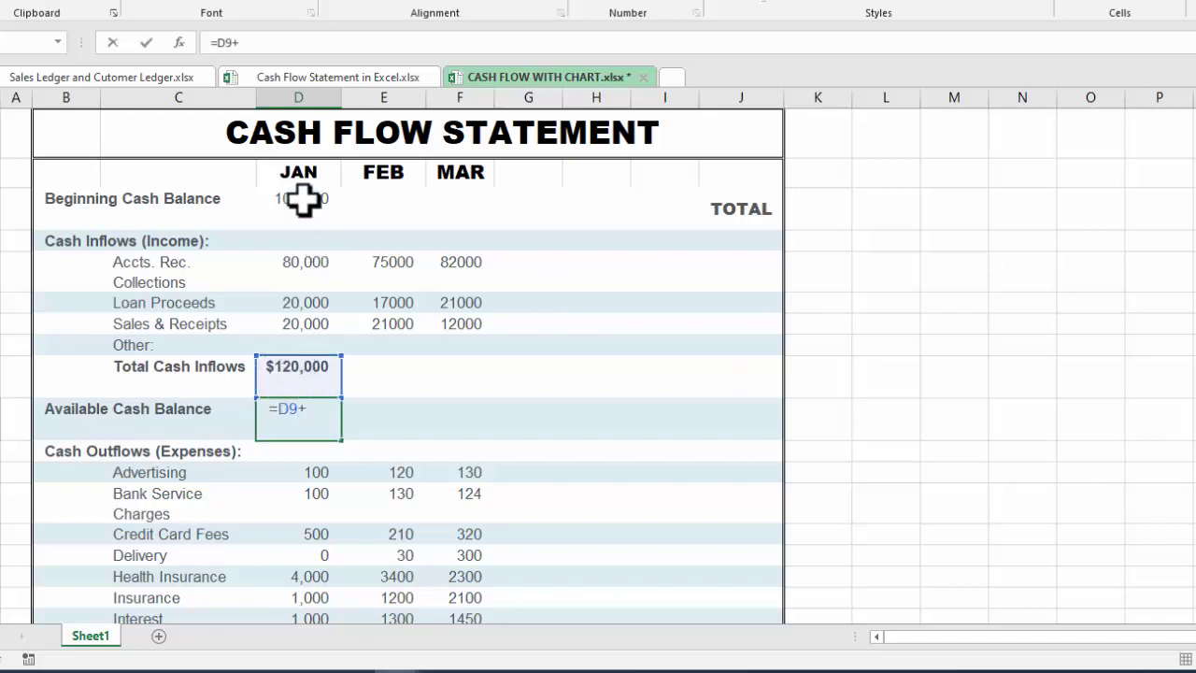
{"action": "left_click", "coordinate": [304, 199]}
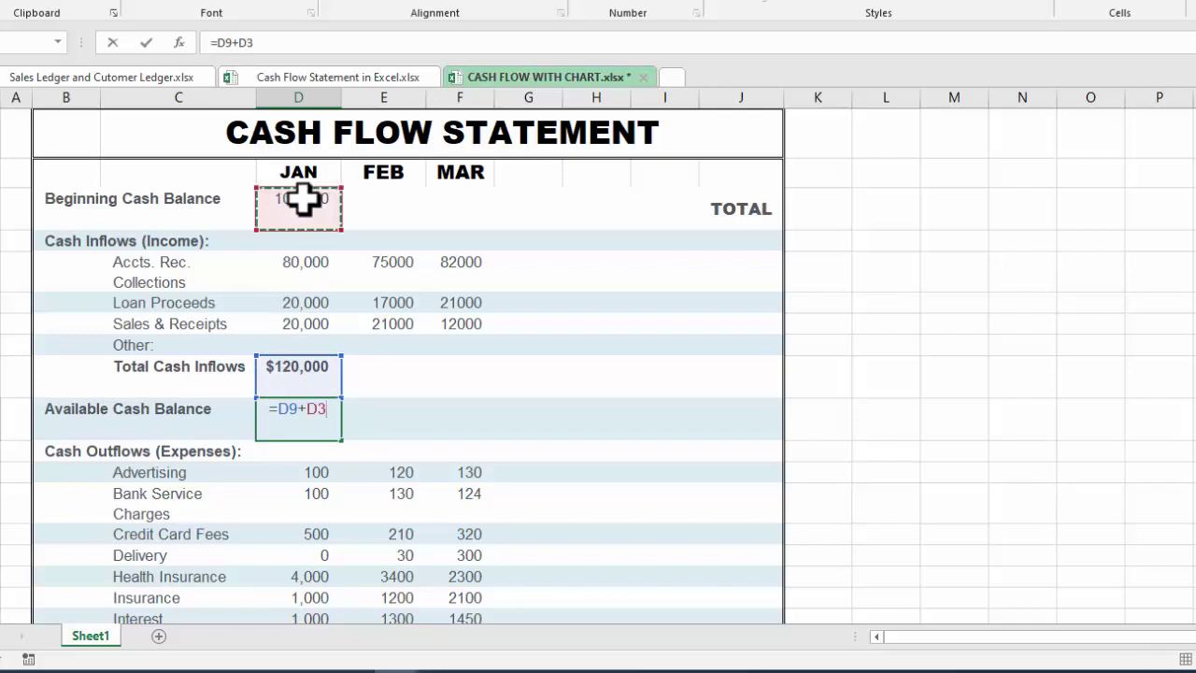
{"action": "key", "text": "Return"}
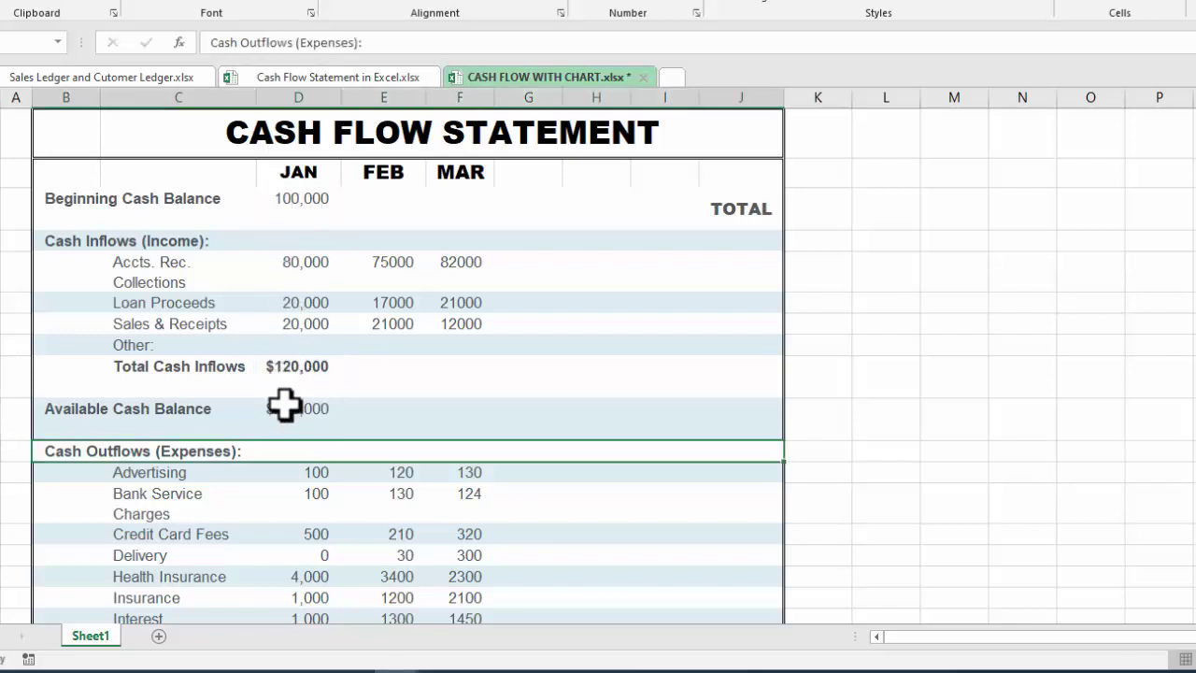
{"action": "left_click", "coordinate": [282, 412]}
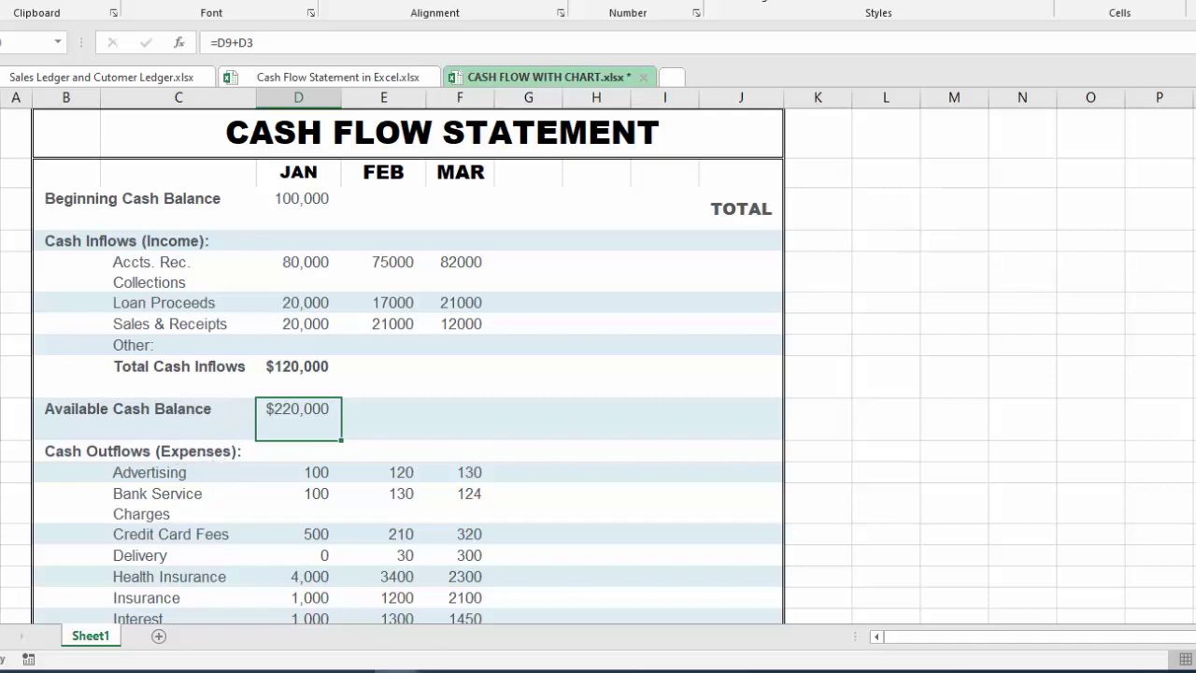
AutoSum January's expense rows D12:D30 into the Subtotal cell, giving $41,800.
{"action": "scroll", "coordinate": [346, 378], "scroll_direction": "down", "scroll_amount": 2}
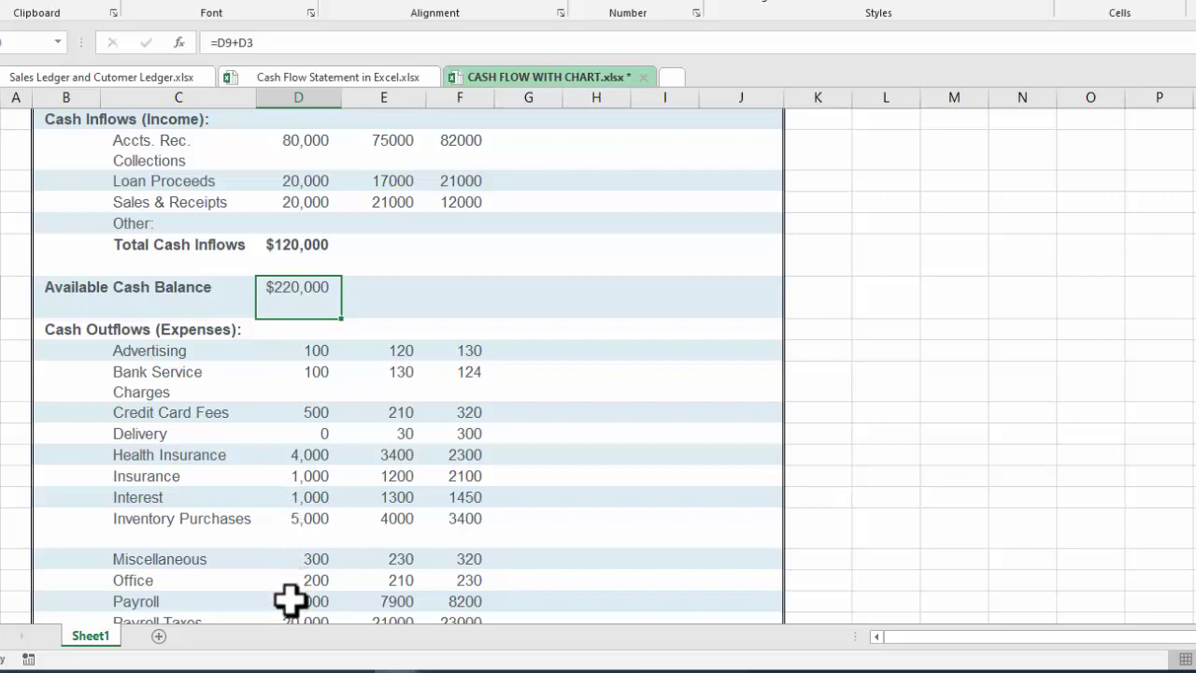
{"action": "scroll", "coordinate": [370, 605], "scroll_direction": "down", "scroll_amount": 2}
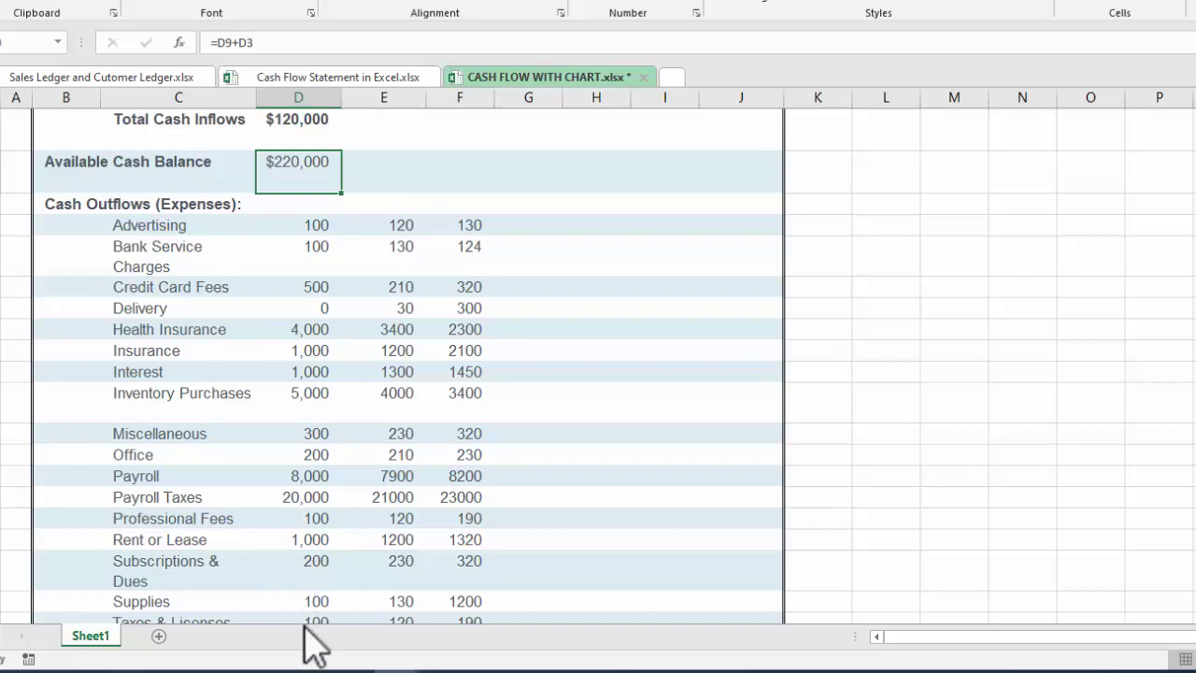
{"action": "scroll", "coordinate": [309, 586], "scroll_direction": "down", "scroll_amount": 1}
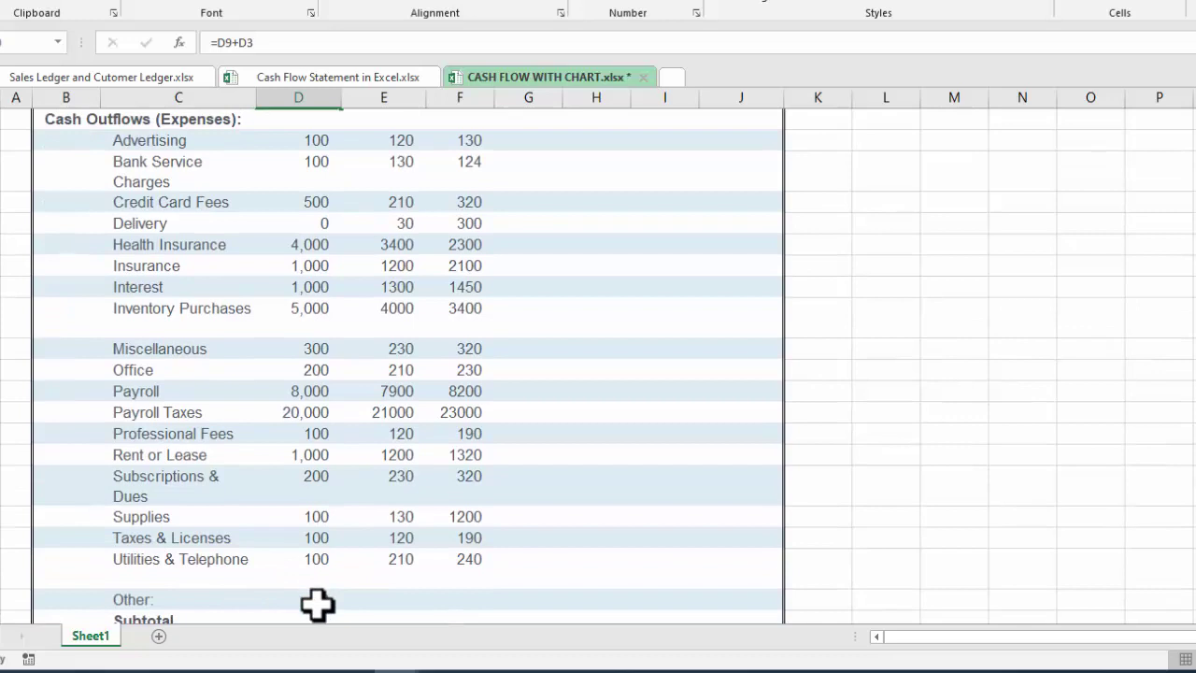
{"action": "scroll", "coordinate": [295, 526], "scroll_direction": "down", "scroll_amount": 1}
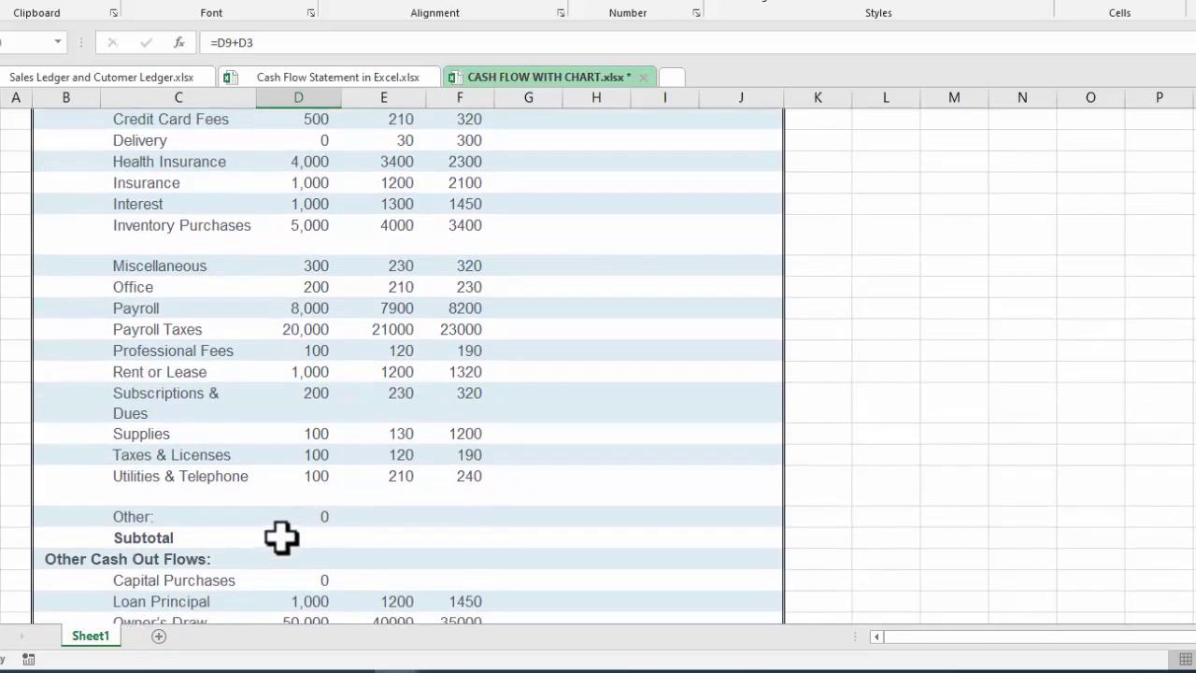
{"action": "left_click", "coordinate": [283, 536]}
{"action": "key", "text": "alt+equal"}
{"action": "scroll", "coordinate": [730, 509], "scroll_direction": "down", "scroll_amount": 2}
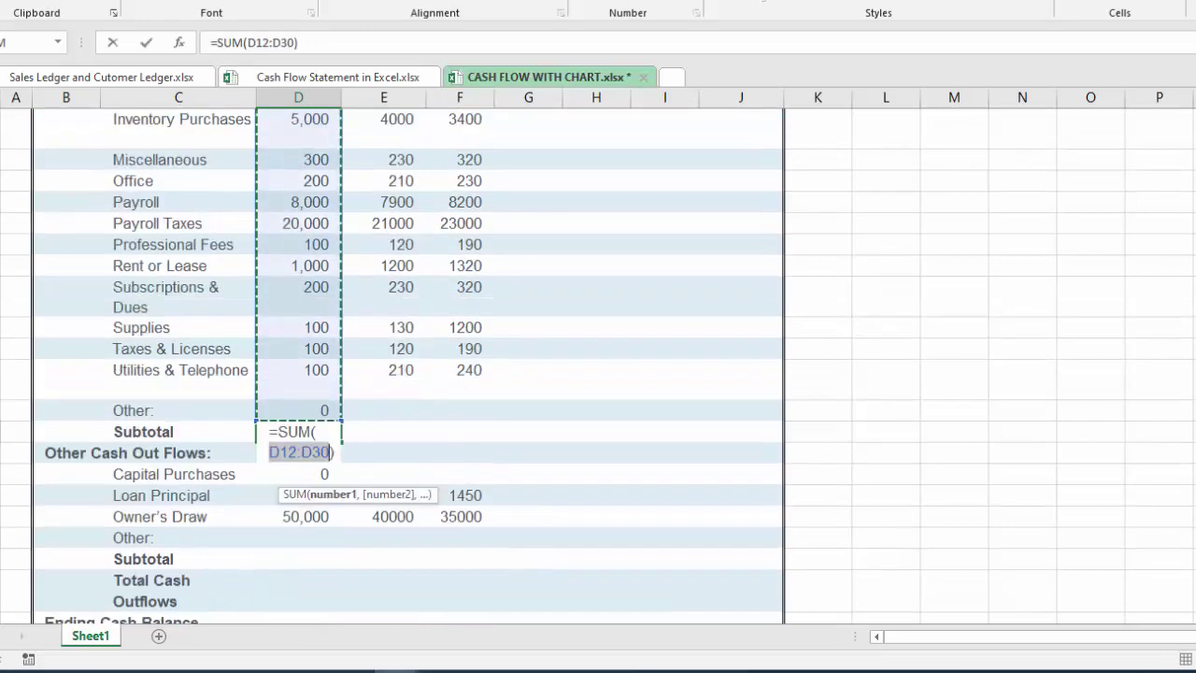
{"action": "key", "text": "Return"}
{"action": "left_click", "coordinate": [285, 426]}
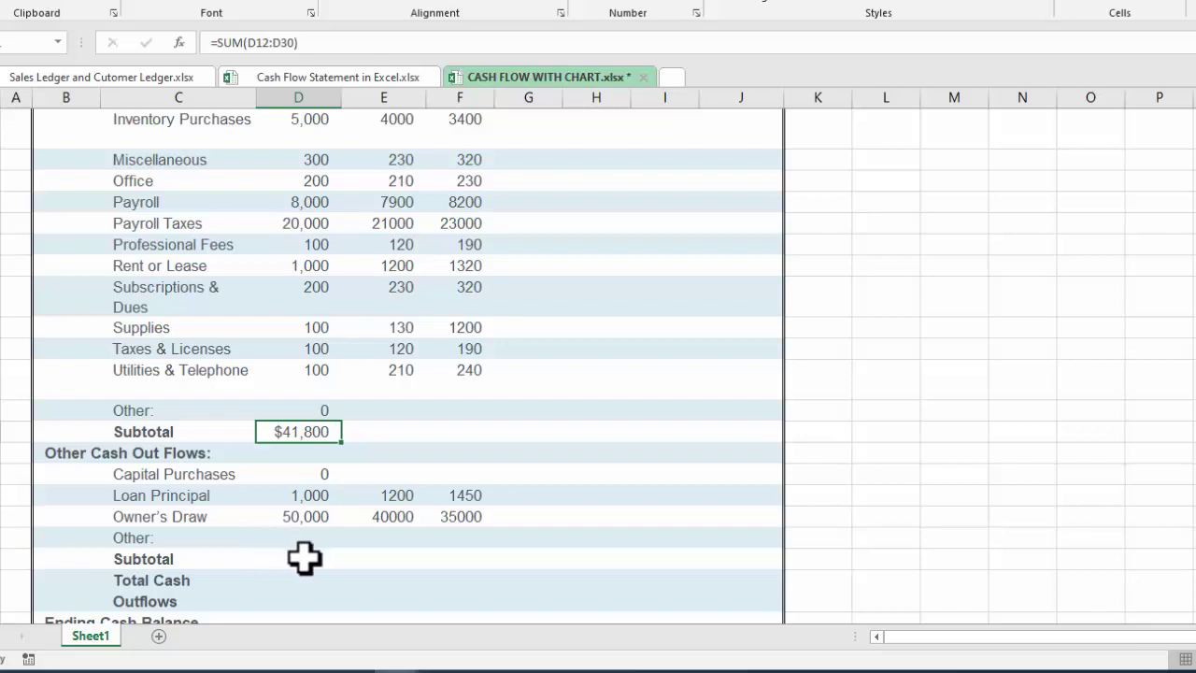
AutoSum January's Other Cash Out Flows into their Subtotal, showing $51,000.
{"action": "left_click", "coordinate": [301, 558]}
{"action": "key", "text": "alt+equal"}
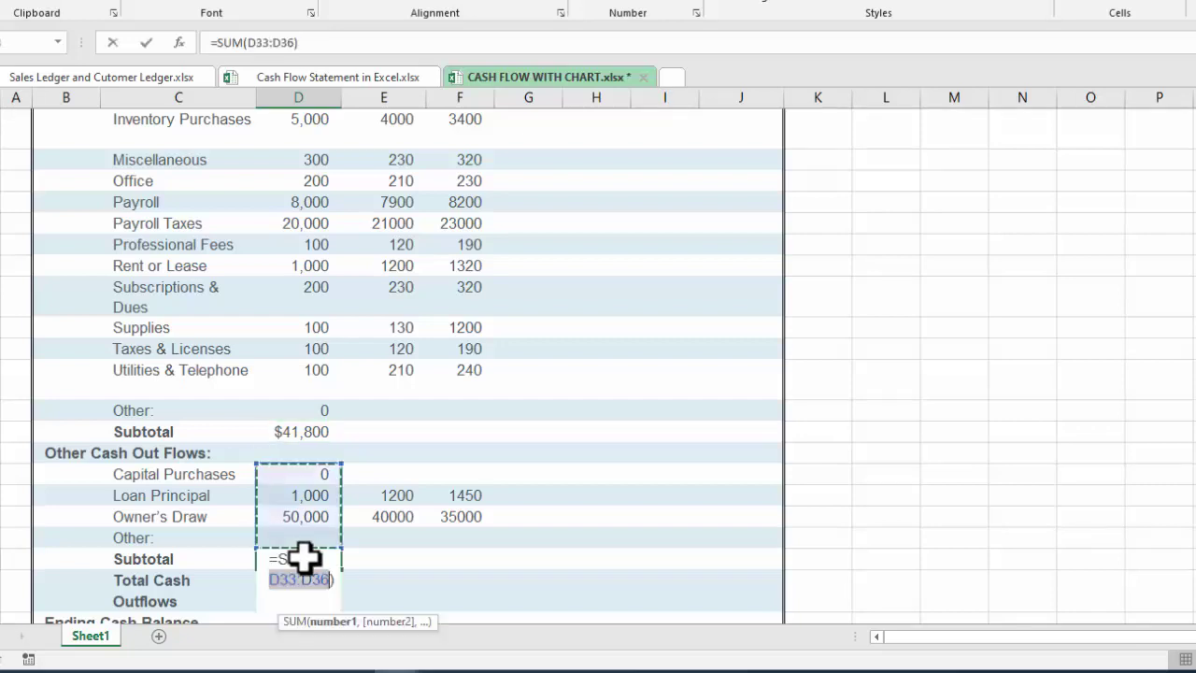
{"action": "key", "text": "Return"}
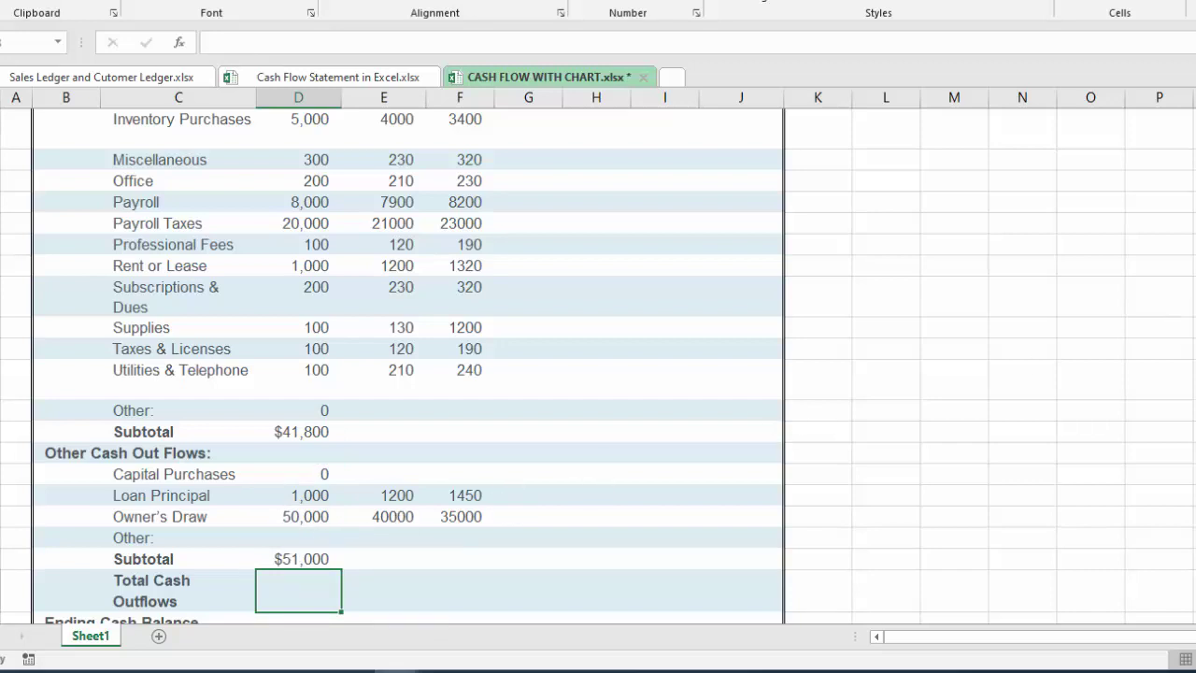
Enter =D37+D31 for January's Total Cash Outflows, giving $92,800.
{"action": "scroll", "coordinate": [598, 364], "scroll_direction": "down", "scroll_amount": 1}
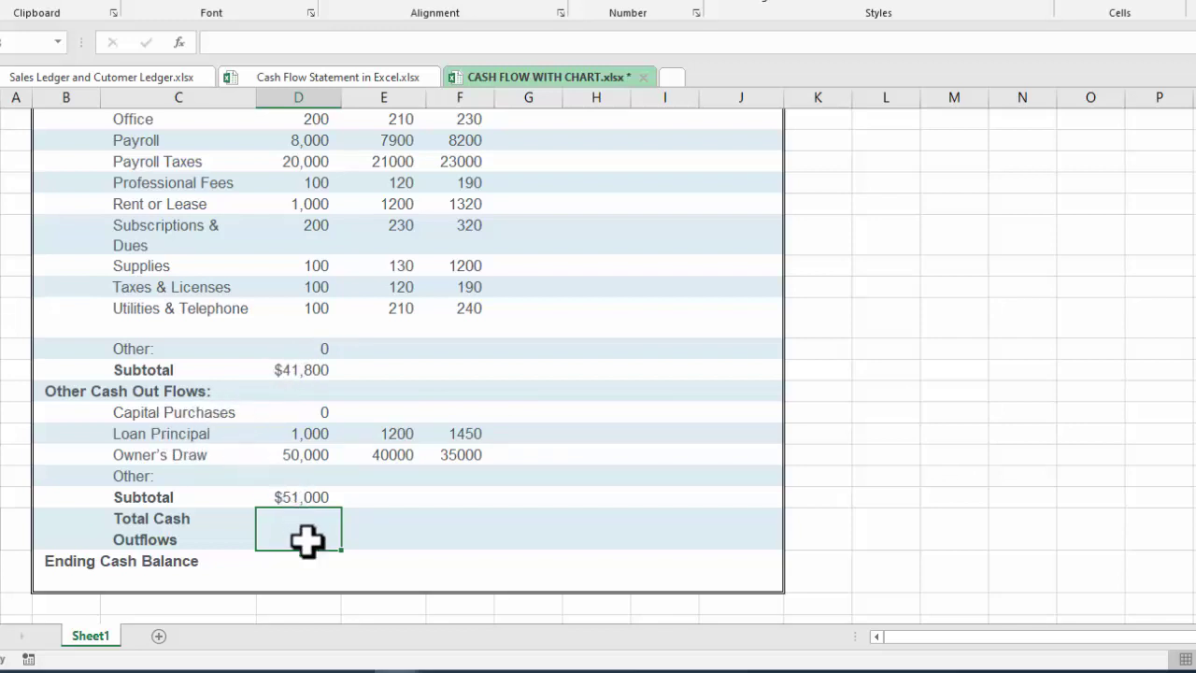
{"action": "type", "text": "="}
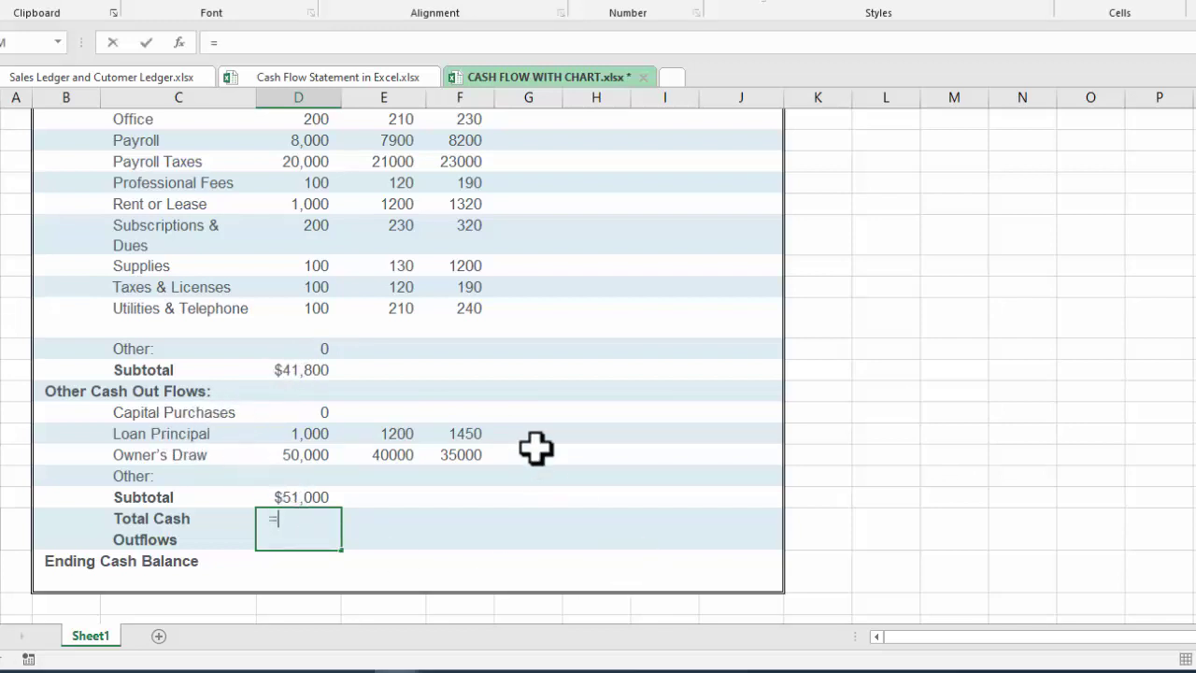
{"action": "left_click", "coordinate": [288, 497]}
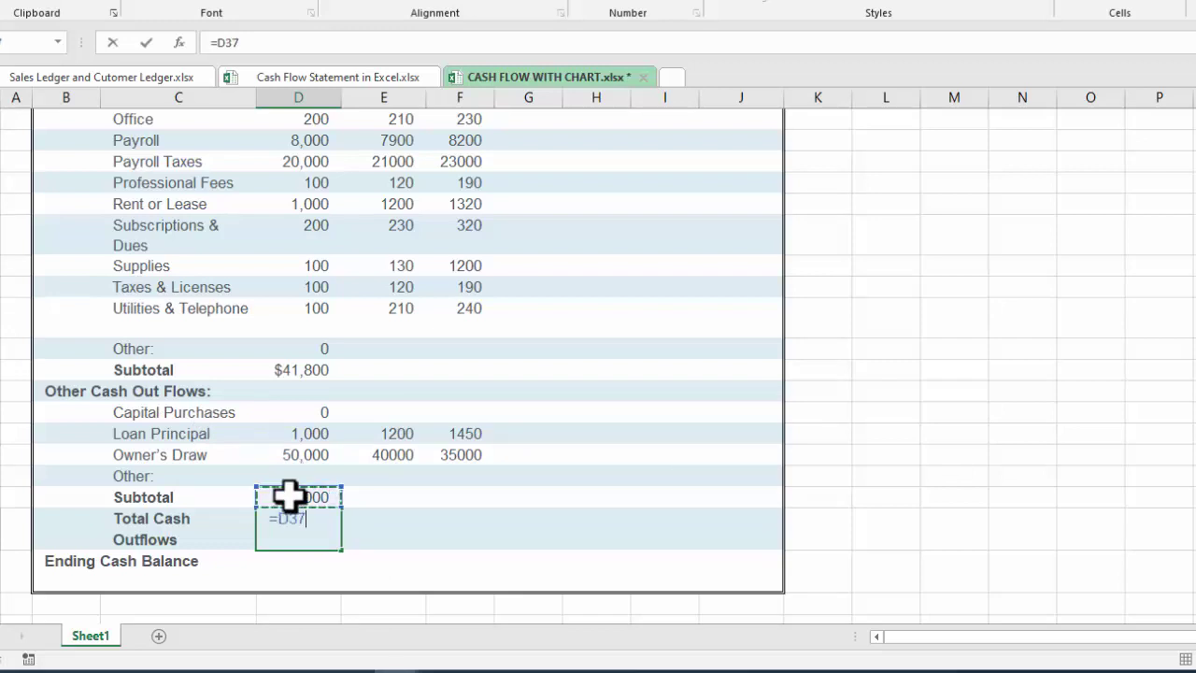
{"action": "type", "text": "+"}
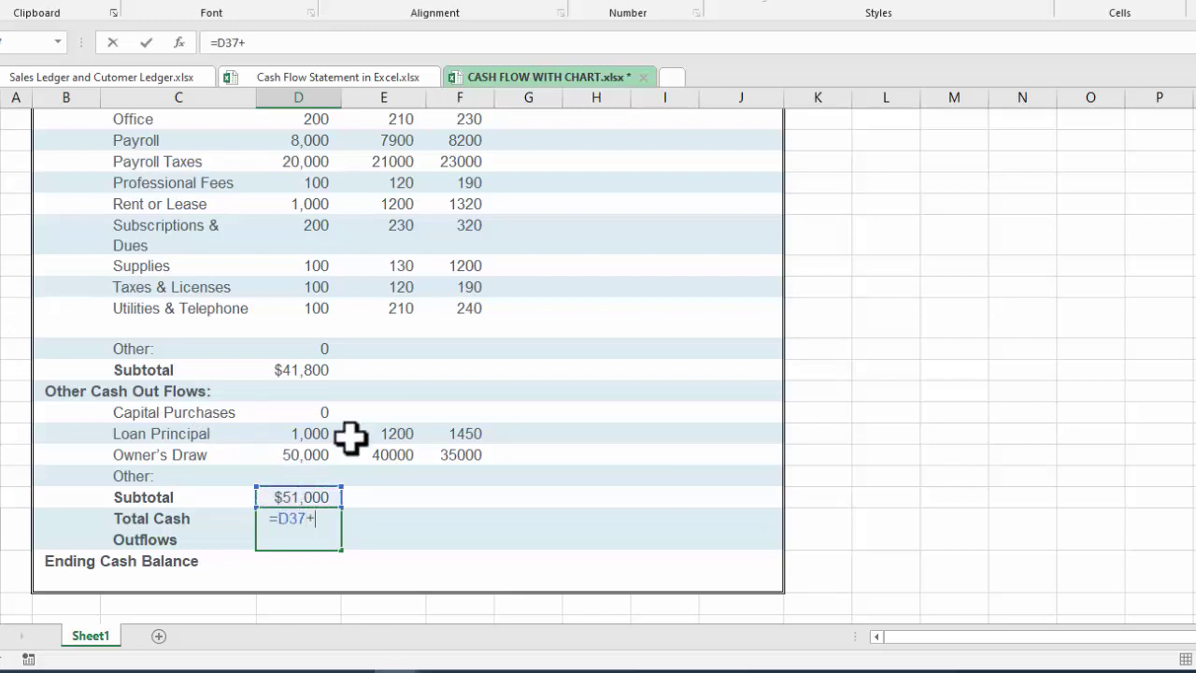
{"action": "left_click", "coordinate": [301, 367]}
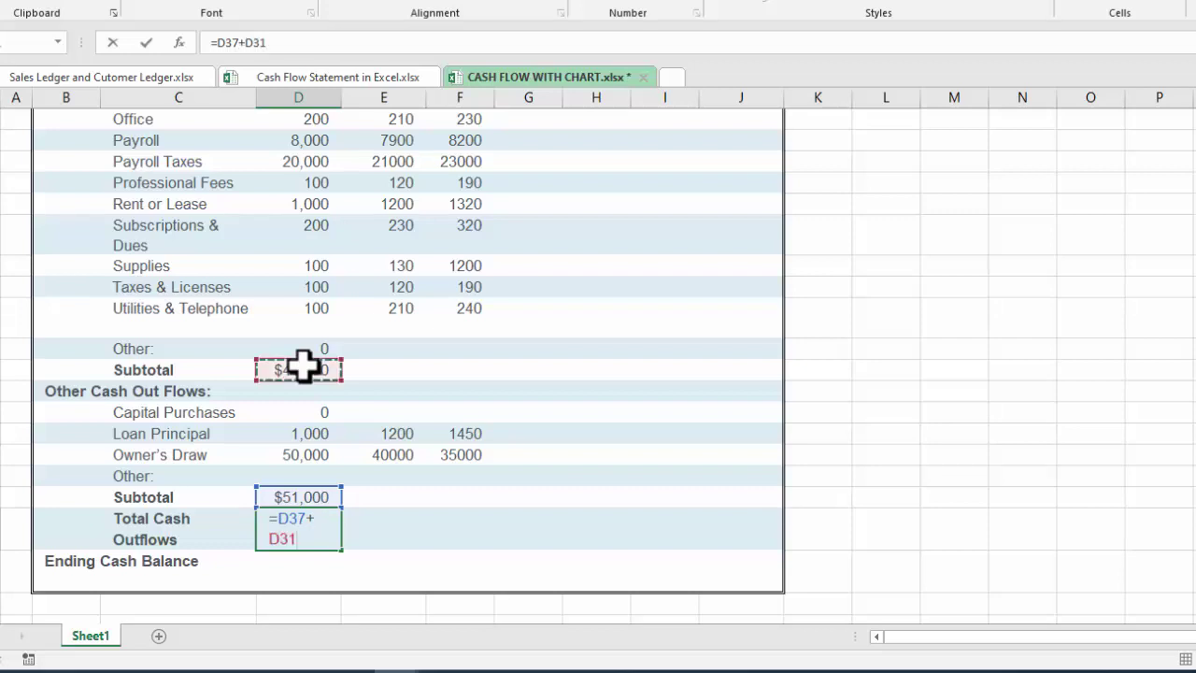
{"action": "key", "text": "Return"}
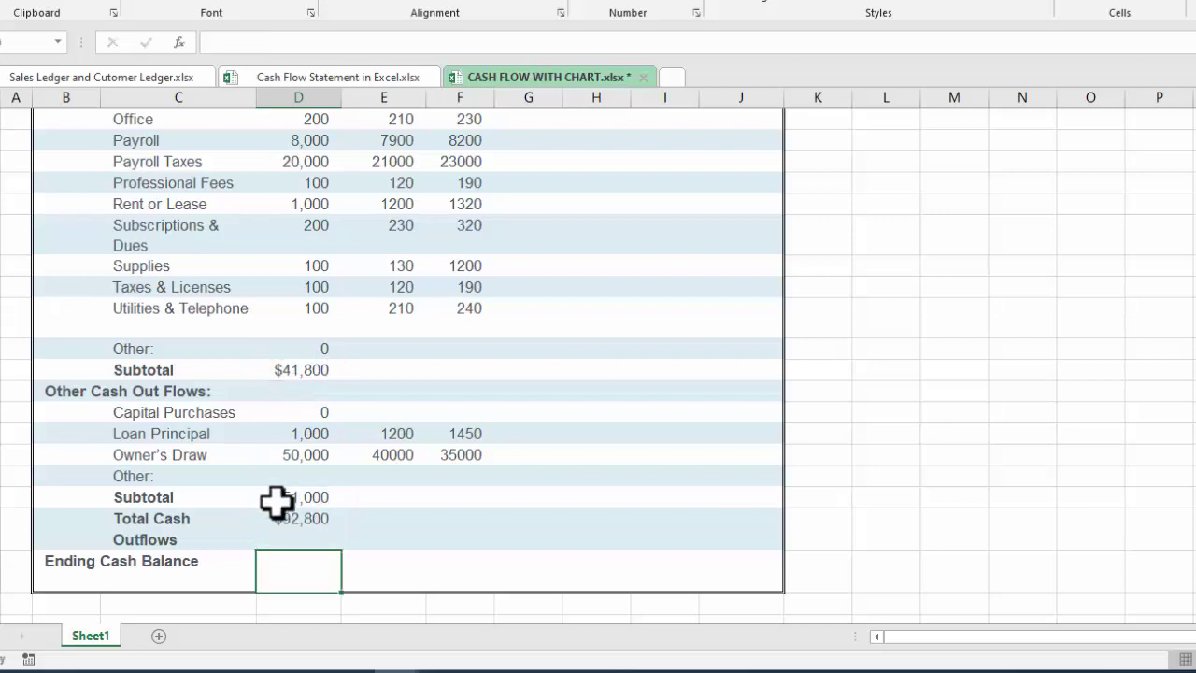
{"action": "left_click", "coordinate": [266, 525]}
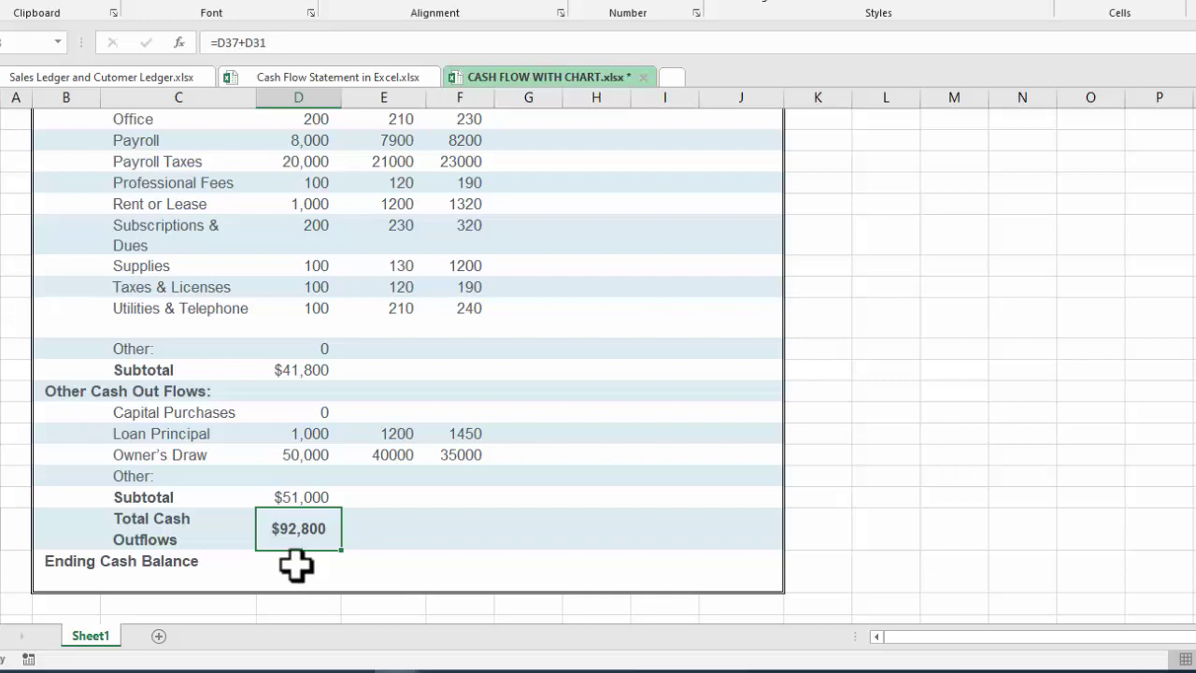
Enter =D10-D38 in D39 for January's Ending Cash Balance of $127,200.
{"action": "left_click", "coordinate": [295, 560]}
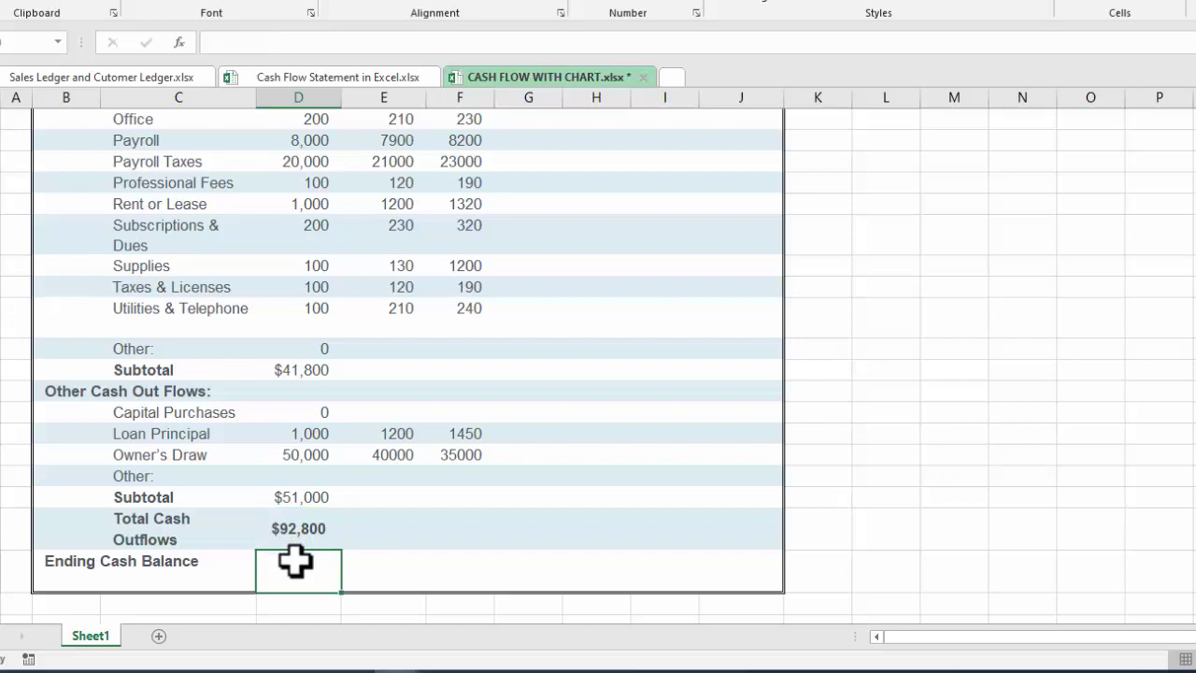
{"action": "type", "text": "="}
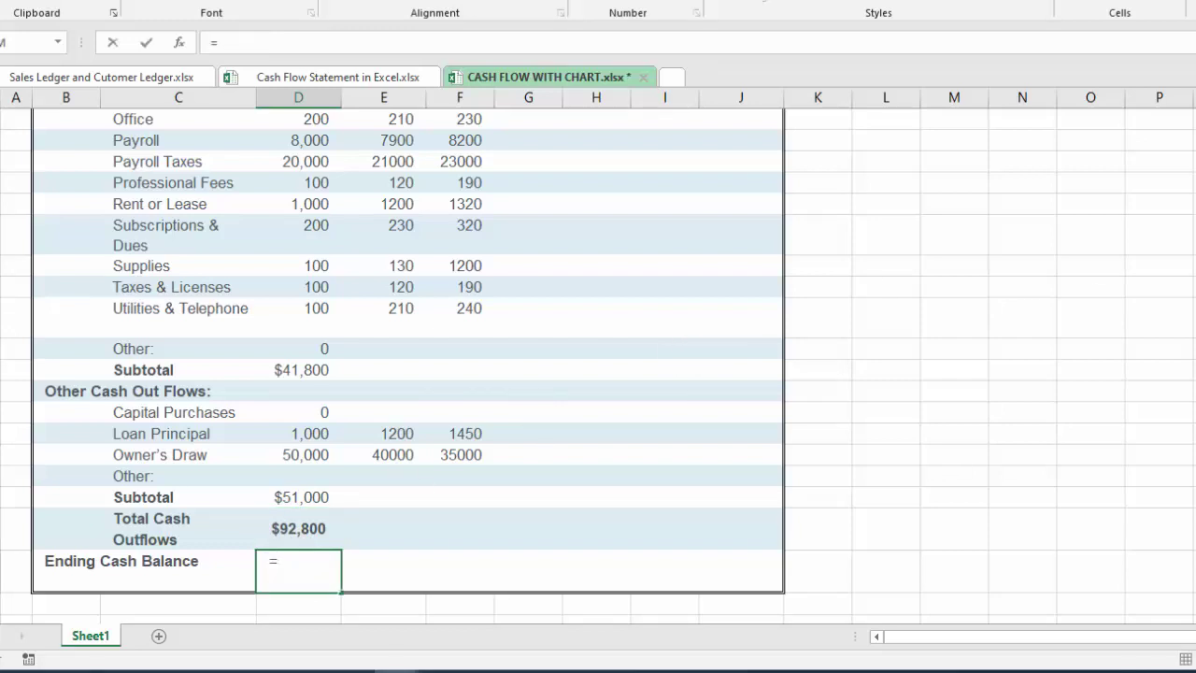
{"action": "scroll", "coordinate": [598, 364], "scroll_direction": "up", "scroll_amount": 1}
{"action": "scroll", "coordinate": [598, 365], "scroll_direction": "up", "scroll_amount": 2}
{"action": "scroll", "coordinate": [598, 364], "scroll_direction": "up", "scroll_amount": 2}
{"action": "scroll", "coordinate": [598, 364], "scroll_direction": "up", "scroll_amount": 1}
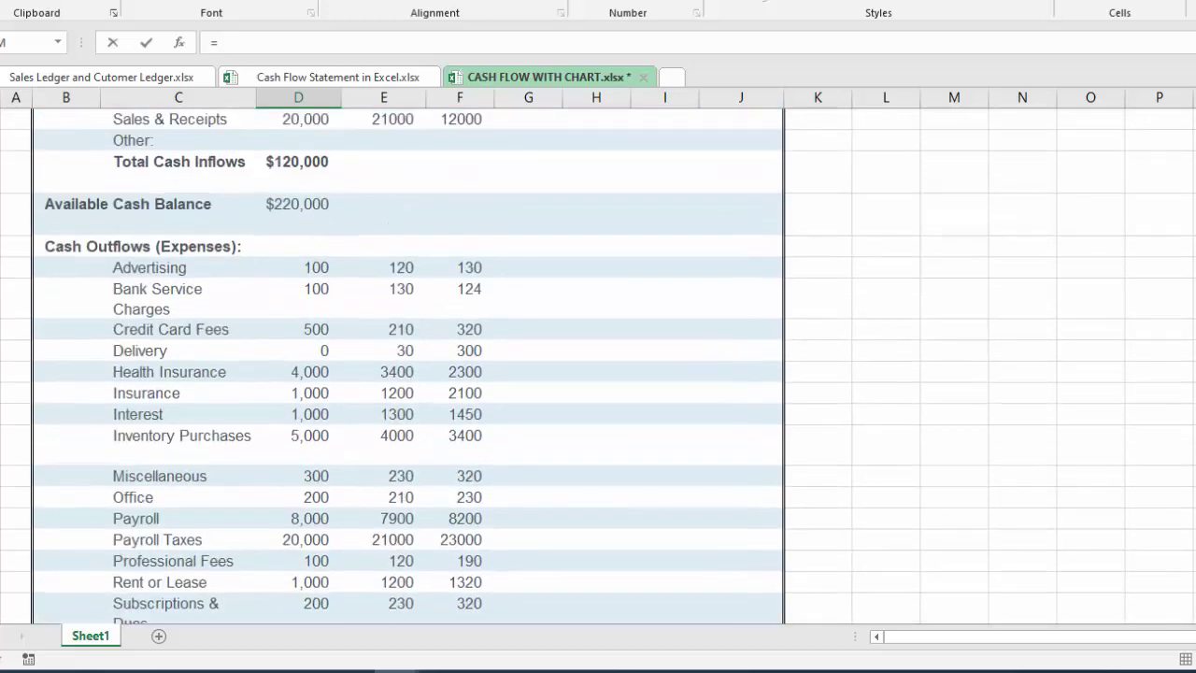
{"action": "scroll", "coordinate": [598, 364], "scroll_direction": "up", "scroll_amount": 1}
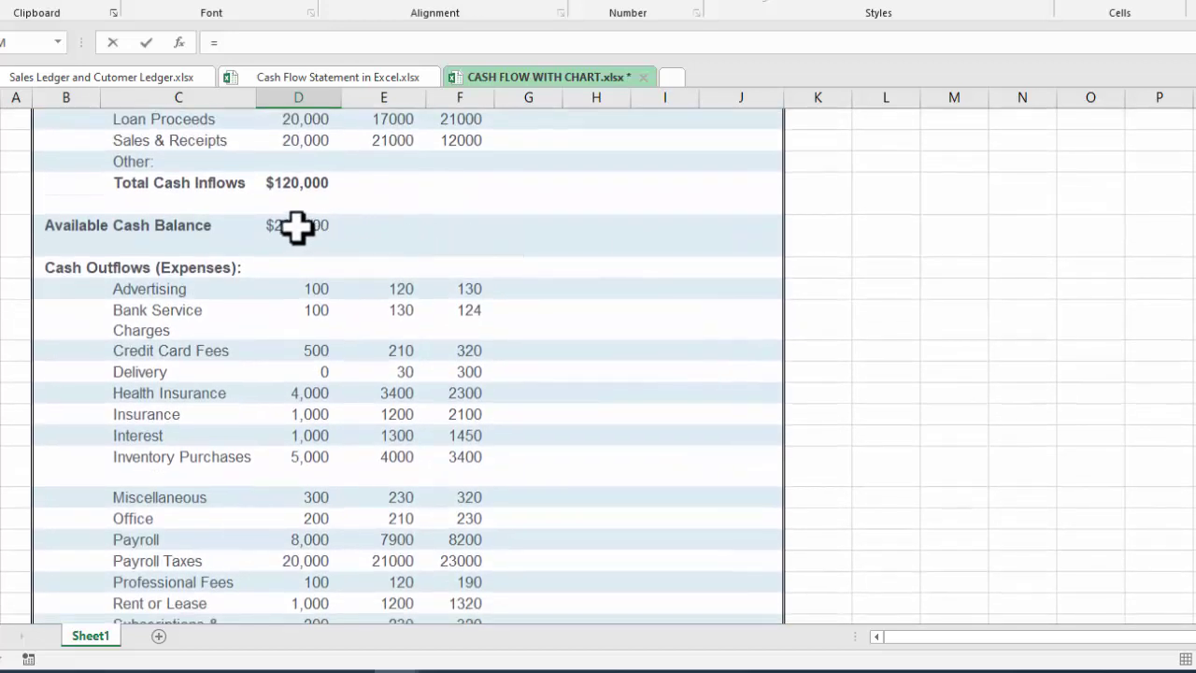
{"action": "left_click", "coordinate": [297, 226]}
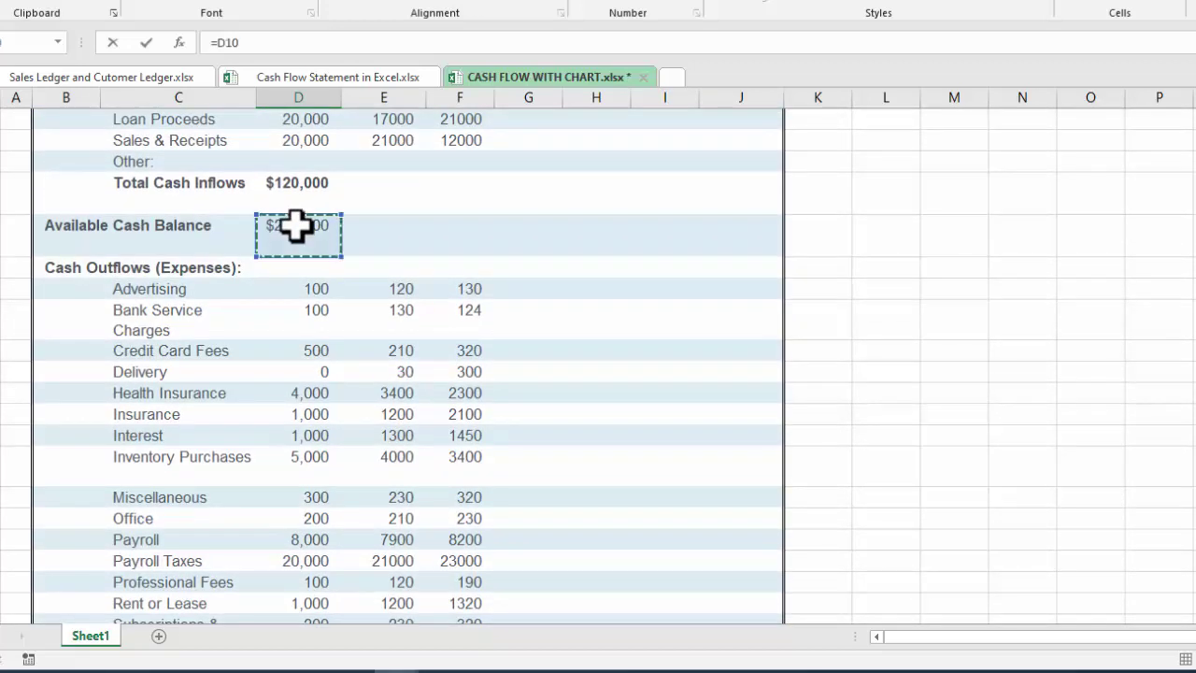
{"action": "type", "text": "-"}
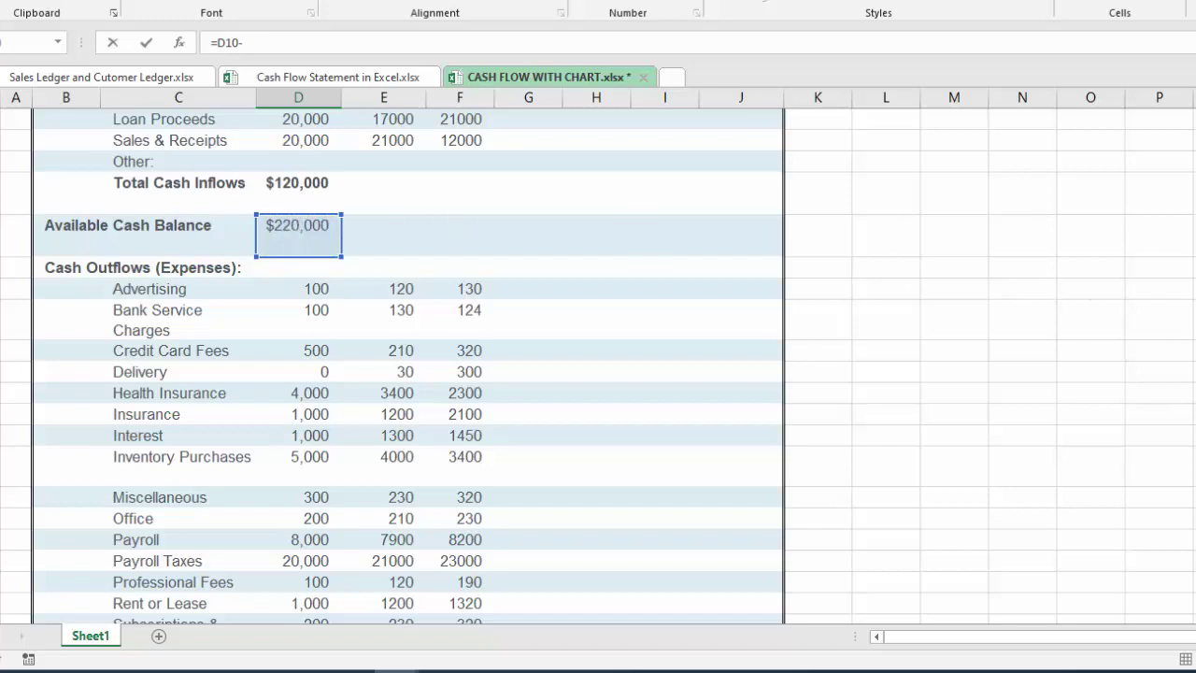
{"action": "scroll", "coordinate": [598, 364], "scroll_direction": "down", "scroll_amount": 2}
{"action": "scroll", "coordinate": [597, 364], "scroll_direction": "down", "scroll_amount": 2}
{"action": "scroll", "coordinate": [598, 365], "scroll_direction": "down", "scroll_amount": 1}
{"action": "scroll", "coordinate": [598, 364], "scroll_direction": "down", "scroll_amount": 1}
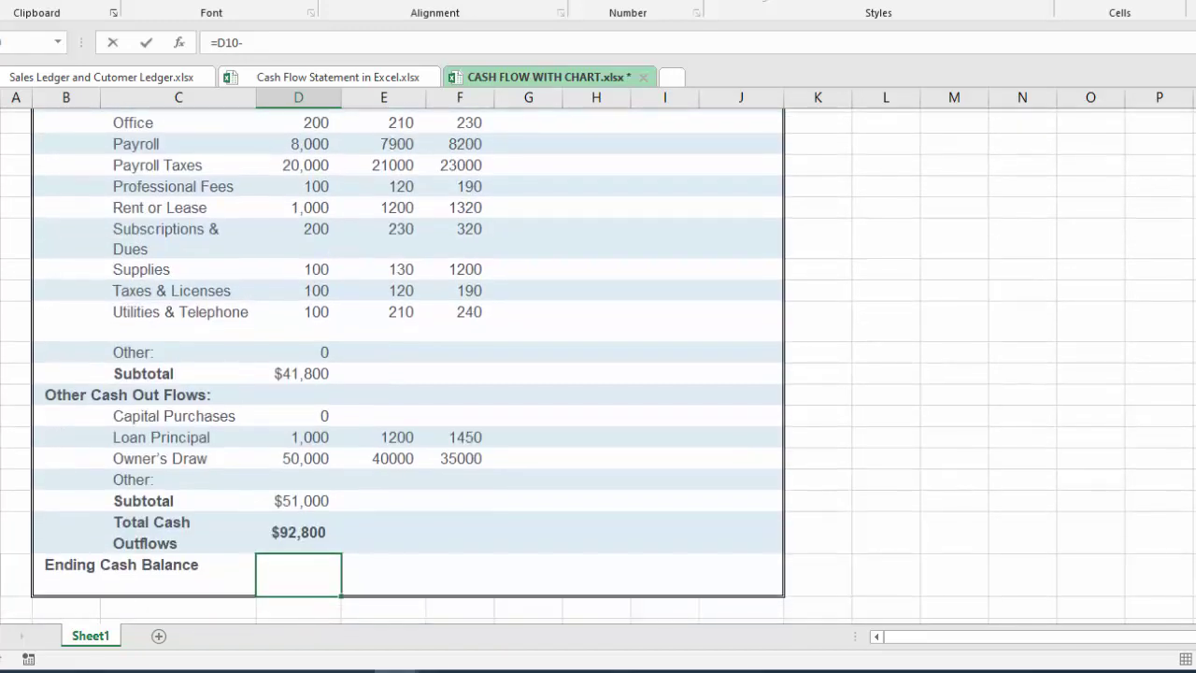
{"action": "left_click", "coordinate": [304, 528]}
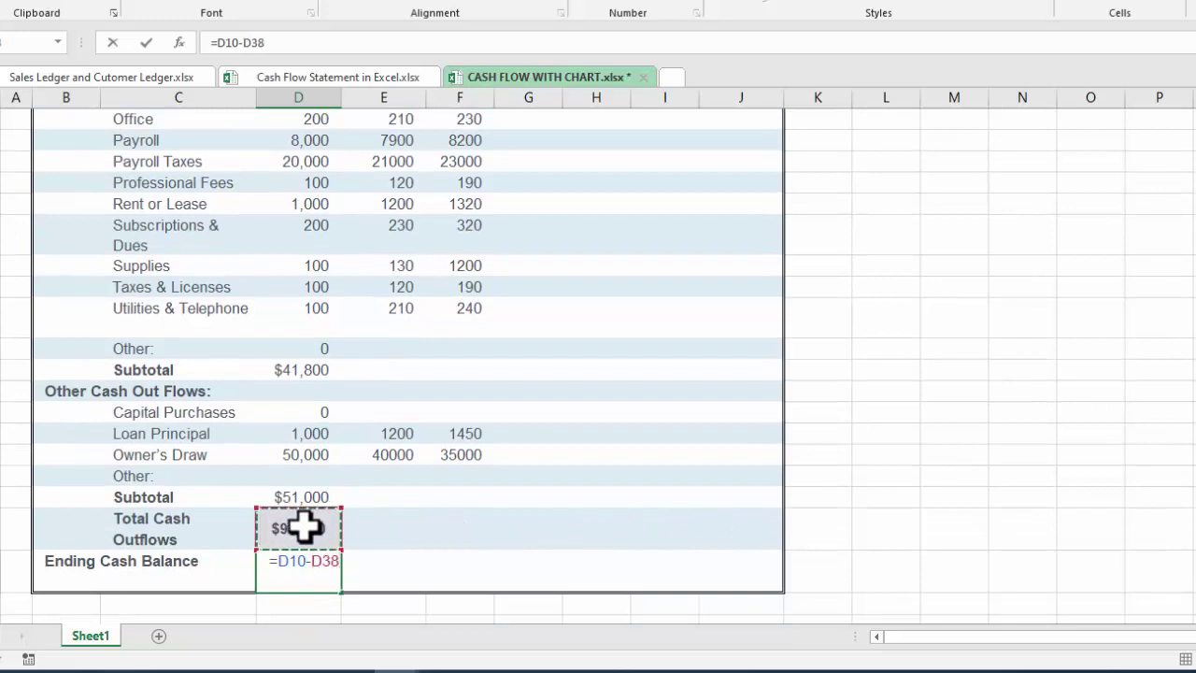
{"action": "key", "text": "Return"}
Make January's $127,200 Ending Cash Balance bold.
{"action": "left_click", "coordinate": [282, 558]}
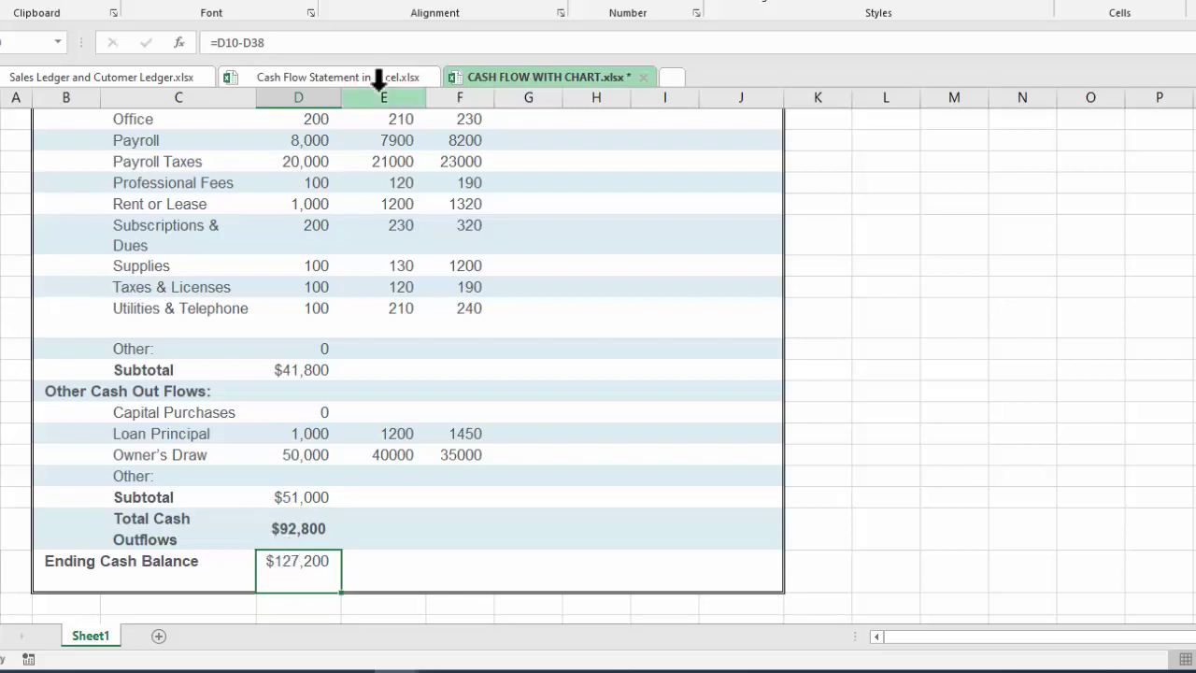
{"action": "left_click", "coordinate": [146, 3]}
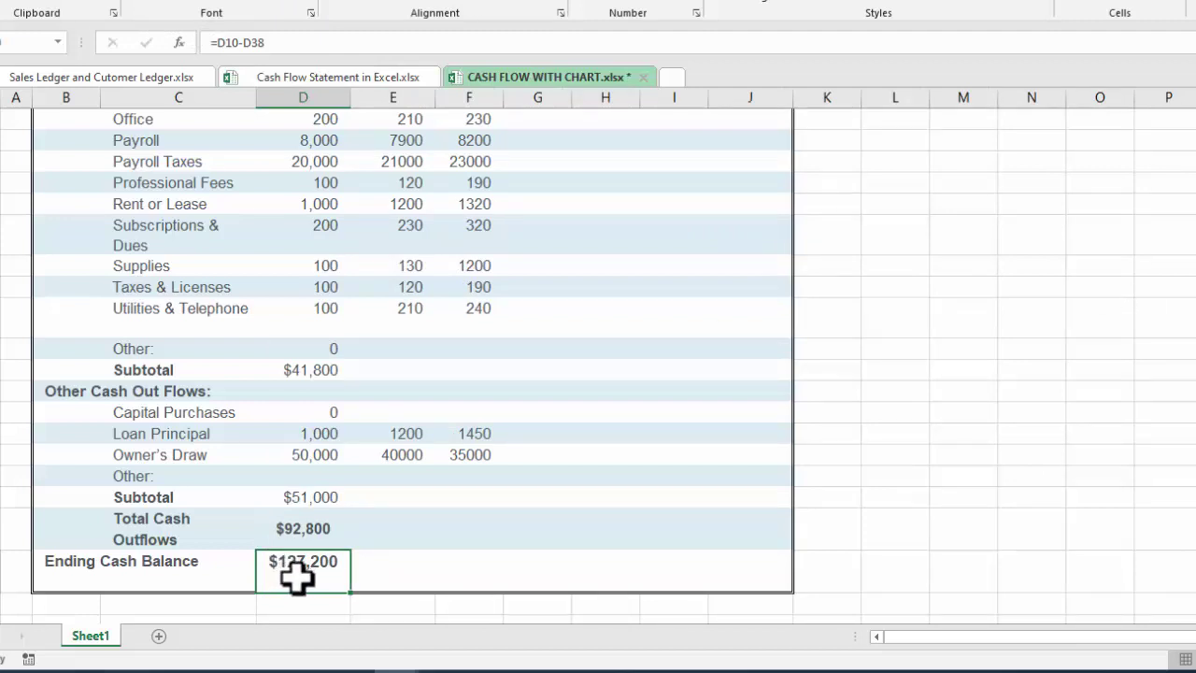
{"action": "scroll", "coordinate": [598, 364], "scroll_direction": "up", "scroll_amount": 1}
{"action": "scroll", "coordinate": [598, 364], "scroll_direction": "up", "scroll_amount": 4}
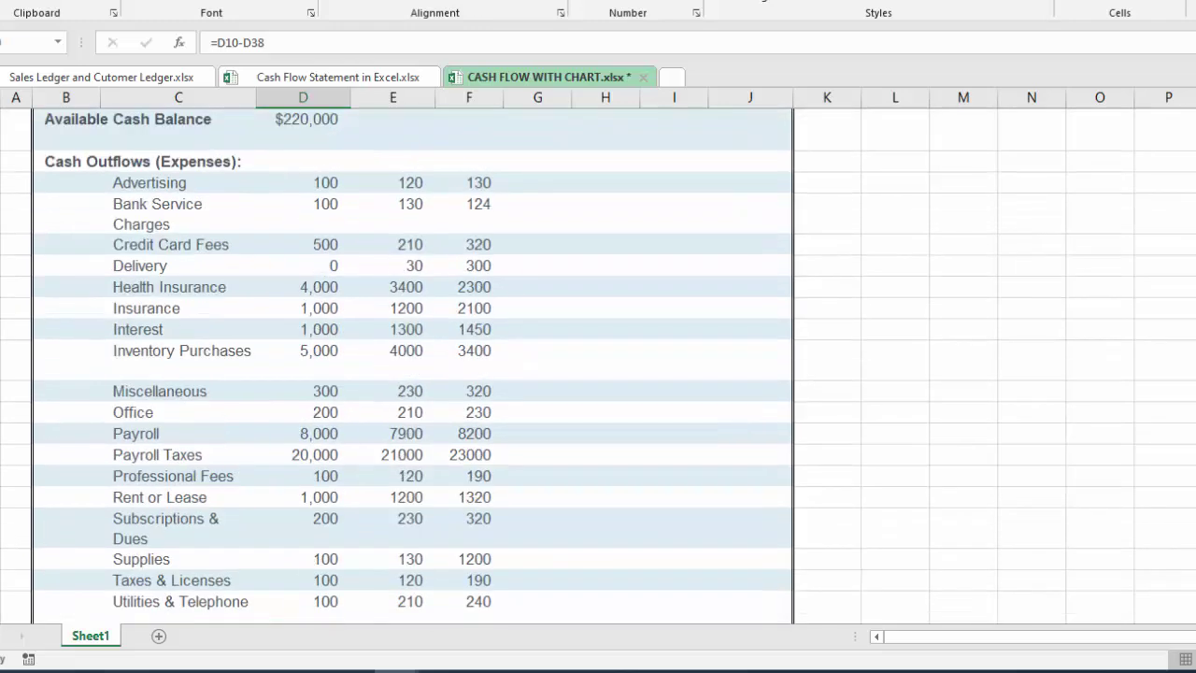
{"action": "scroll", "coordinate": [598, 364], "scroll_direction": "up", "scroll_amount": 2}
{"action": "scroll", "coordinate": [598, 364], "scroll_direction": "up", "scroll_amount": 2}
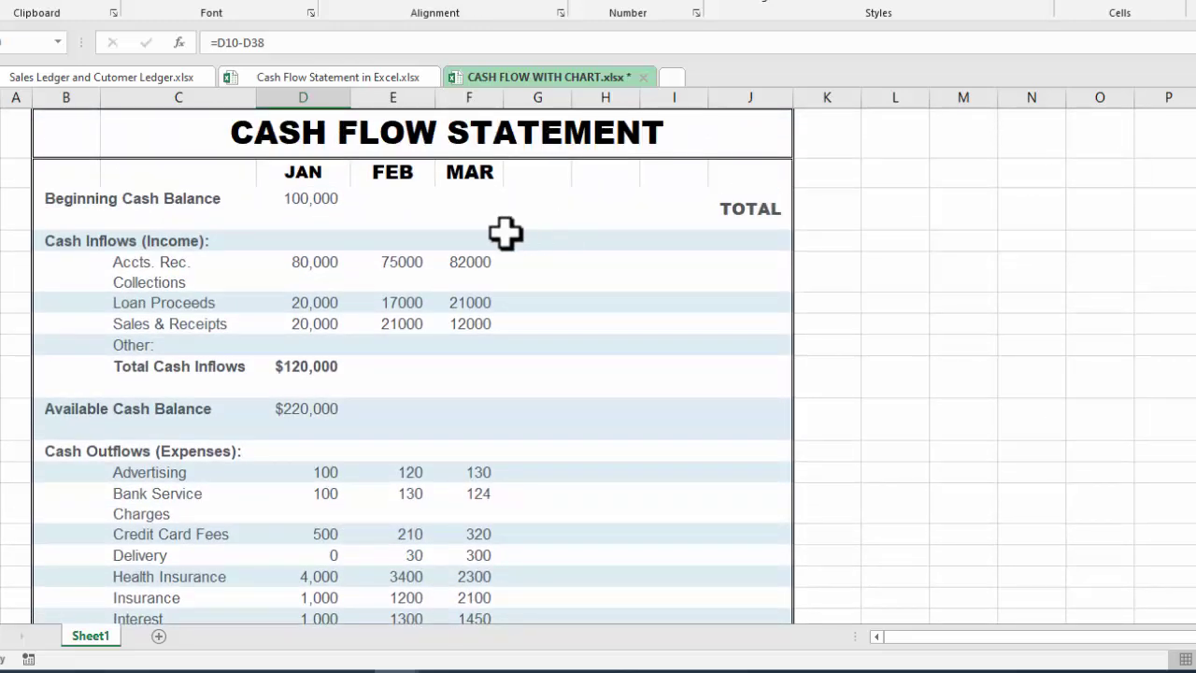
{"action": "left_click", "coordinate": [400, 207]}
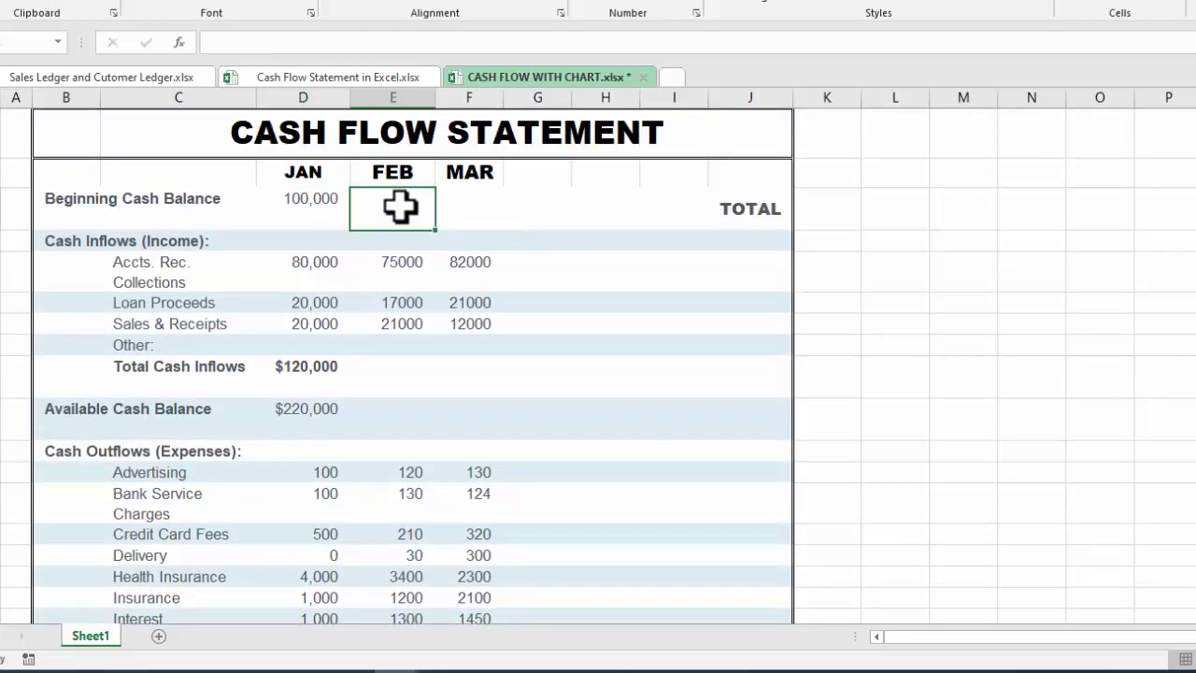
Enter =D39 in E3 so February's Beginning Cash Balance shows $127,200.
{"action": "type", "text": "="}
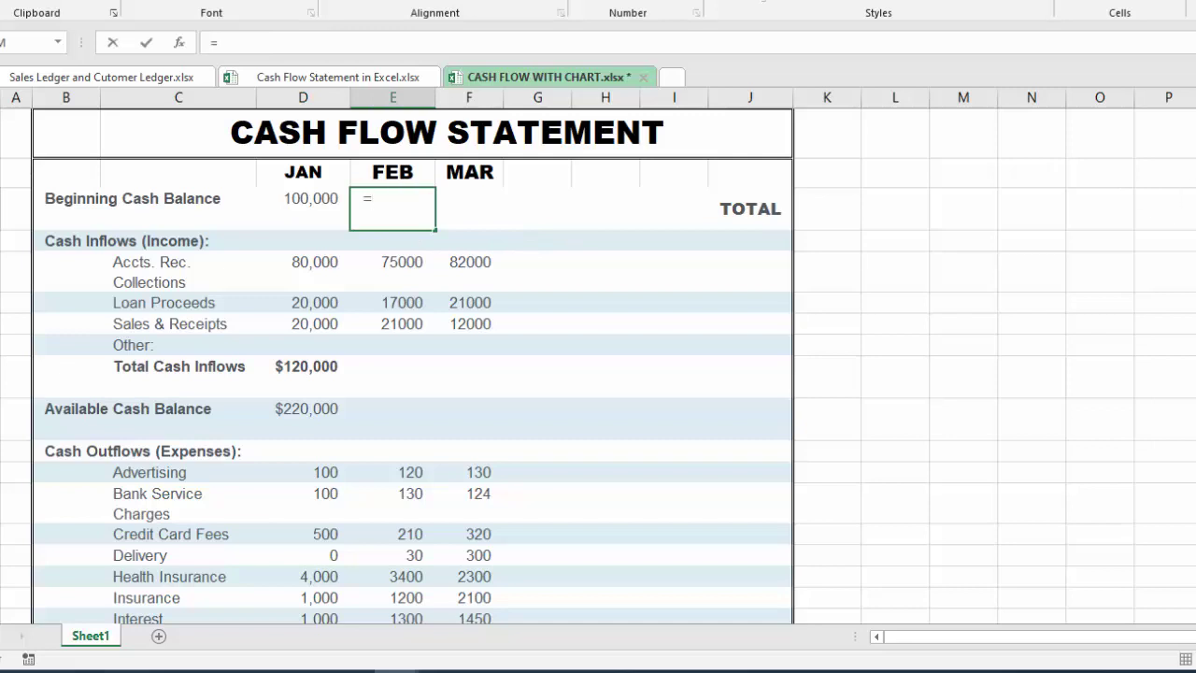
{"action": "scroll", "coordinate": [1093, 544], "scroll_direction": "down", "scroll_amount": 3}
{"action": "scroll", "coordinate": [1093, 544], "scroll_direction": "down", "scroll_amount": 3}
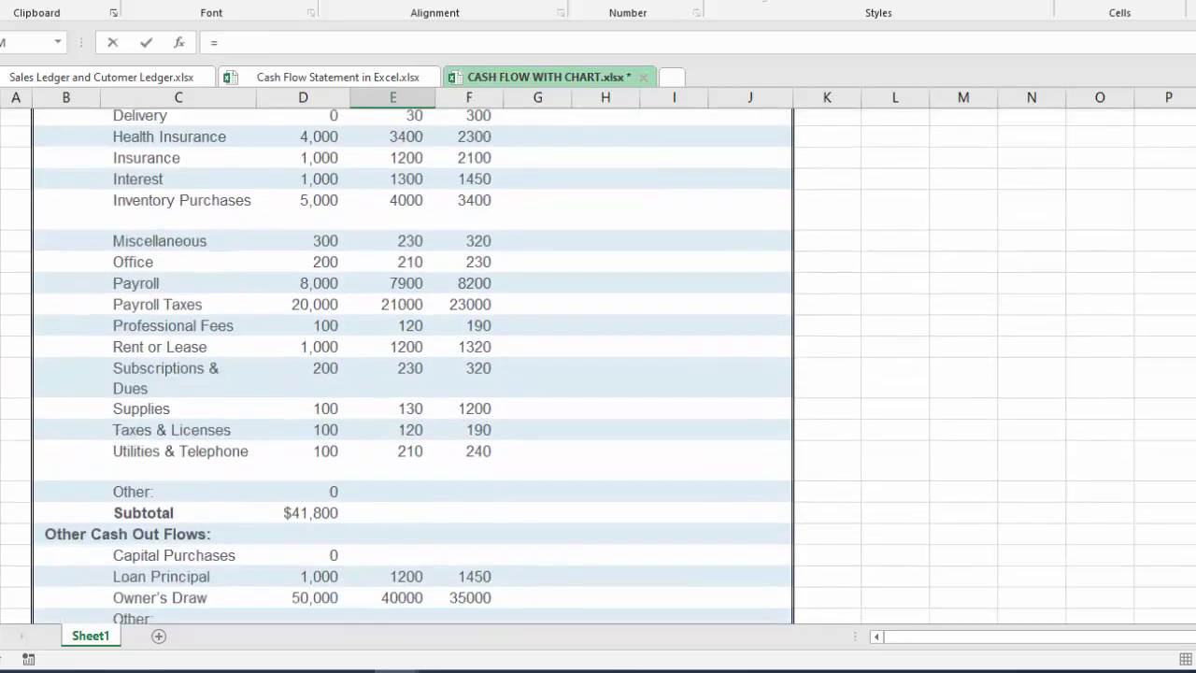
{"action": "scroll", "coordinate": [1093, 544], "scroll_direction": "down", "scroll_amount": 2}
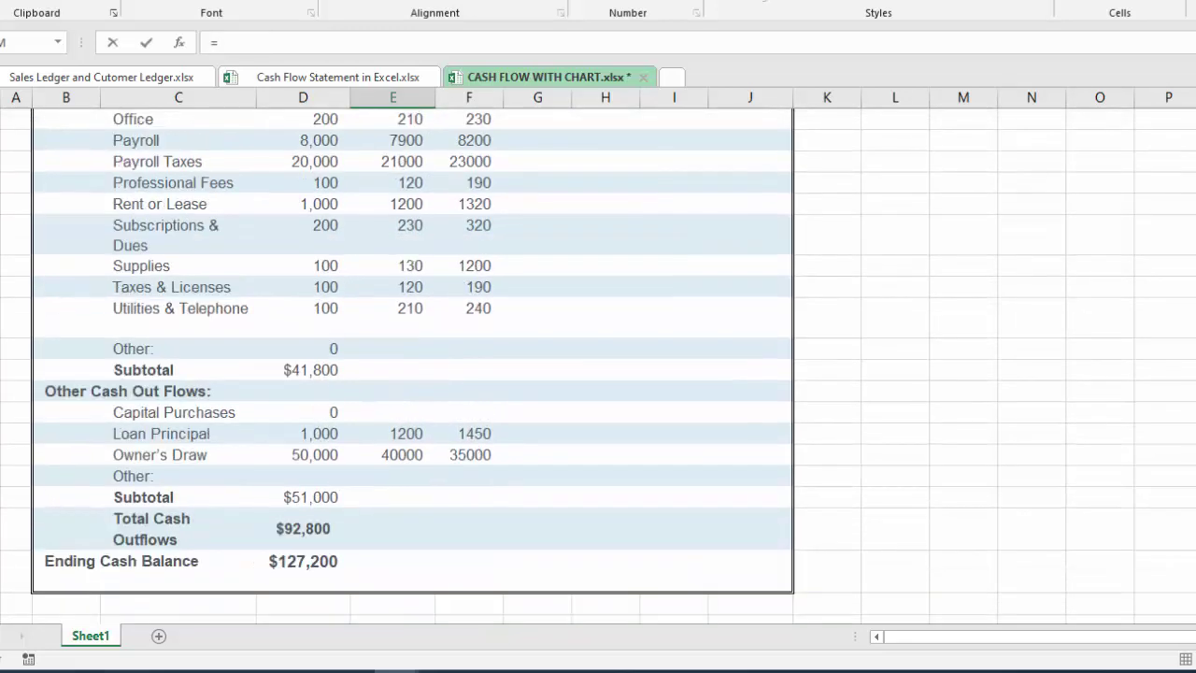
{"action": "left_click", "coordinate": [291, 564]}
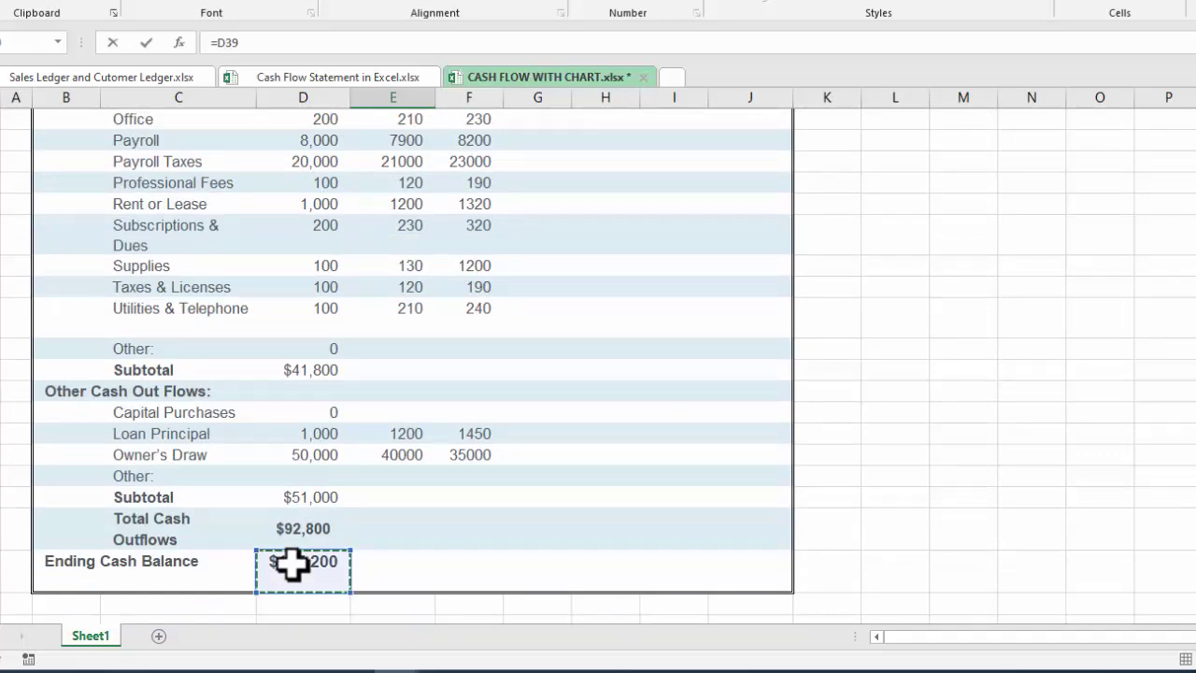
{"action": "key", "text": "Return"}
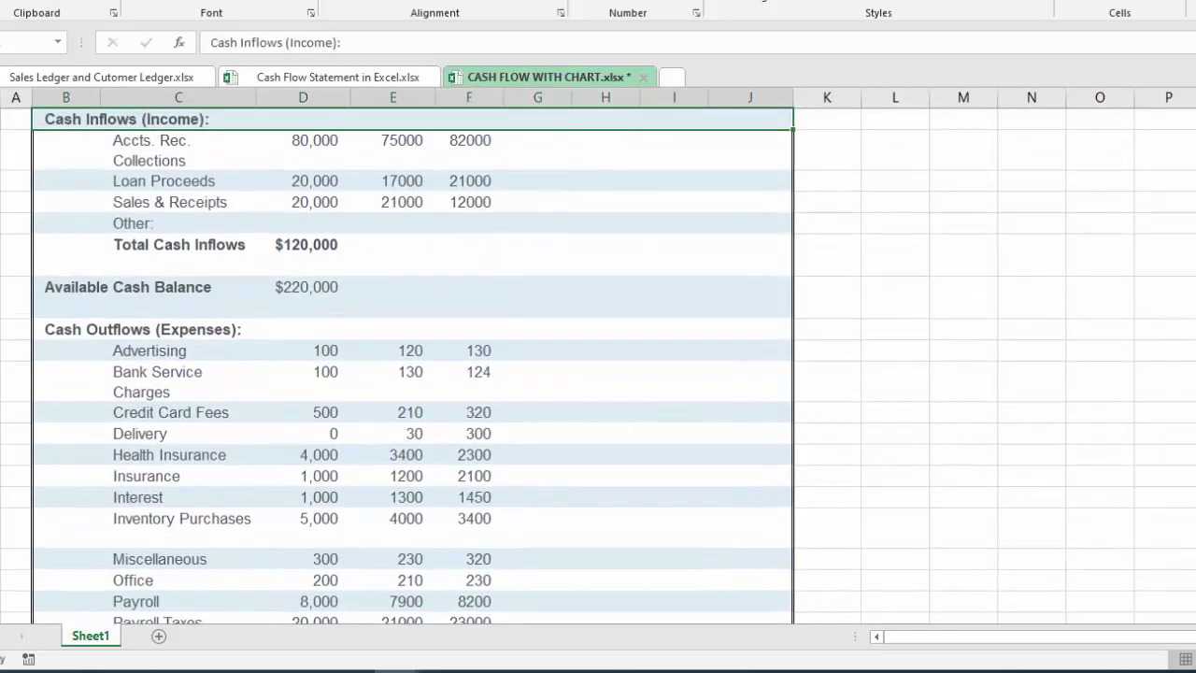
Bold both the January and February beginning cash balances (D3:E3).
{"action": "scroll", "coordinate": [411, 374], "scroll_direction": "up", "scroll_amount": 1}
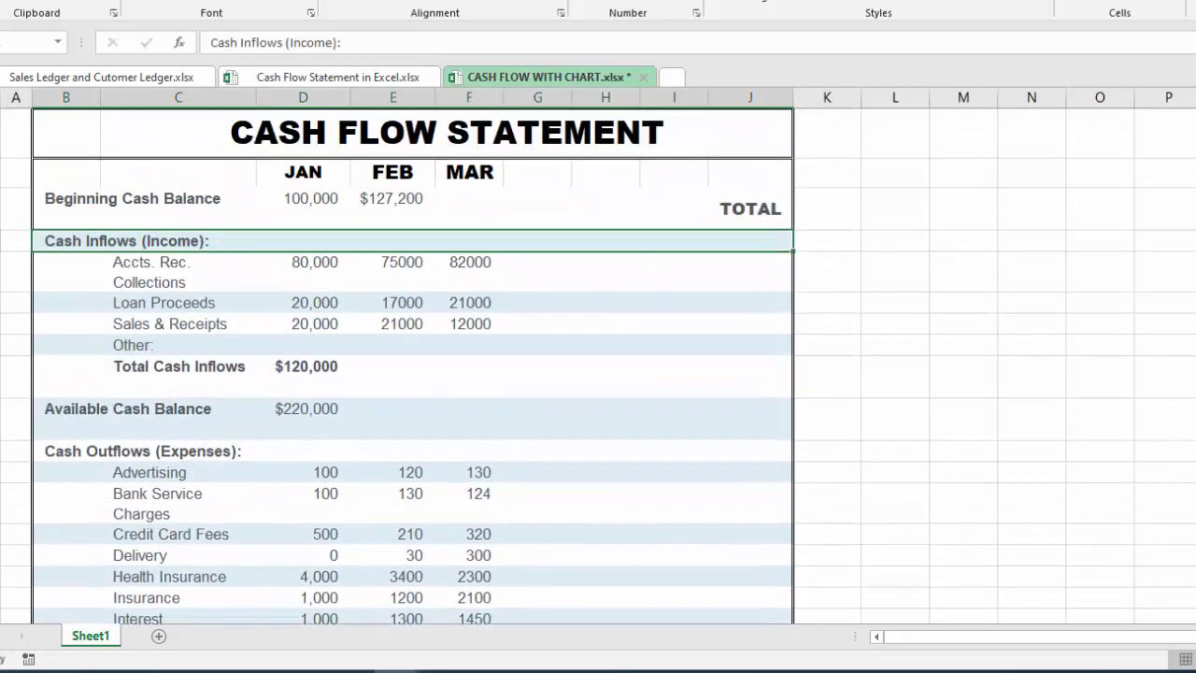
{"action": "left_click", "coordinate": [400, 197]}
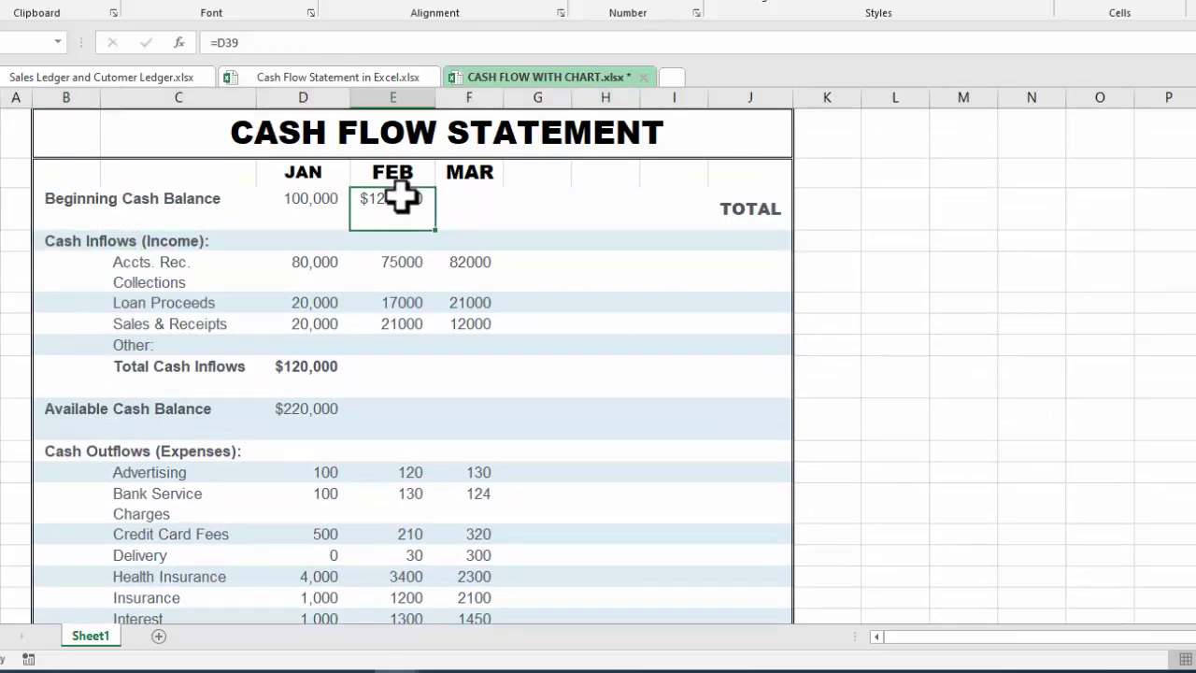
{"action": "left_click", "coordinate": [310, 206]}
{"action": "left_click", "coordinate": [382, 209], "text": "ctrl"}
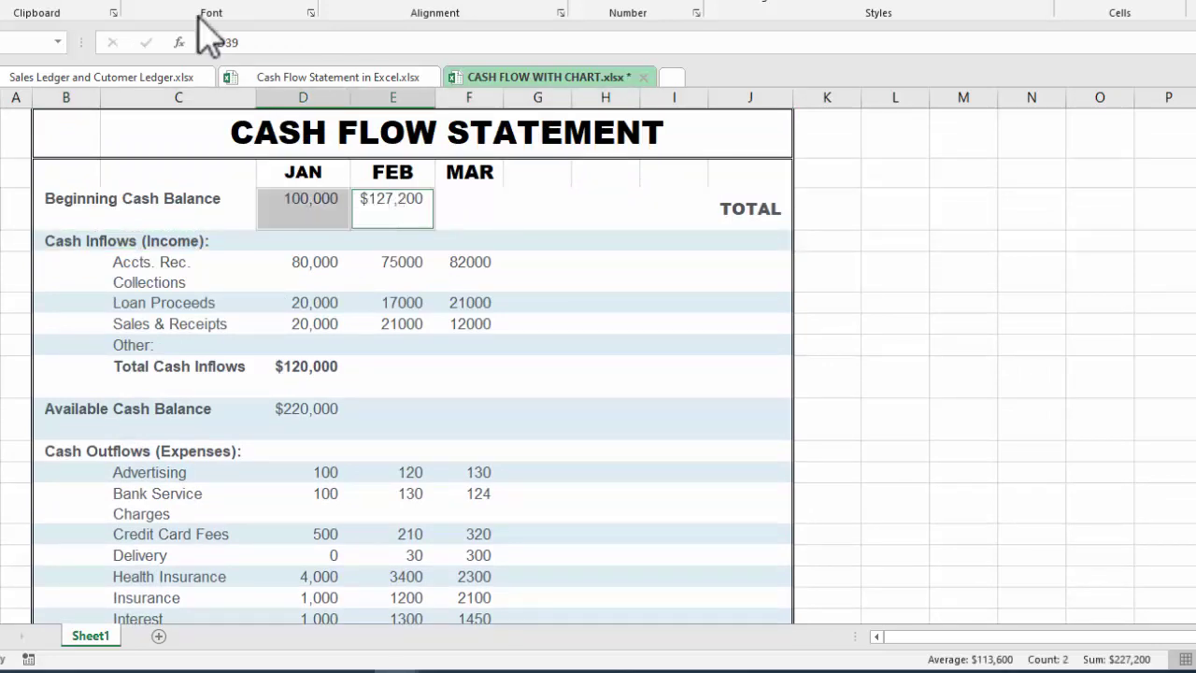
{"action": "left_click", "coordinate": [133, 2]}
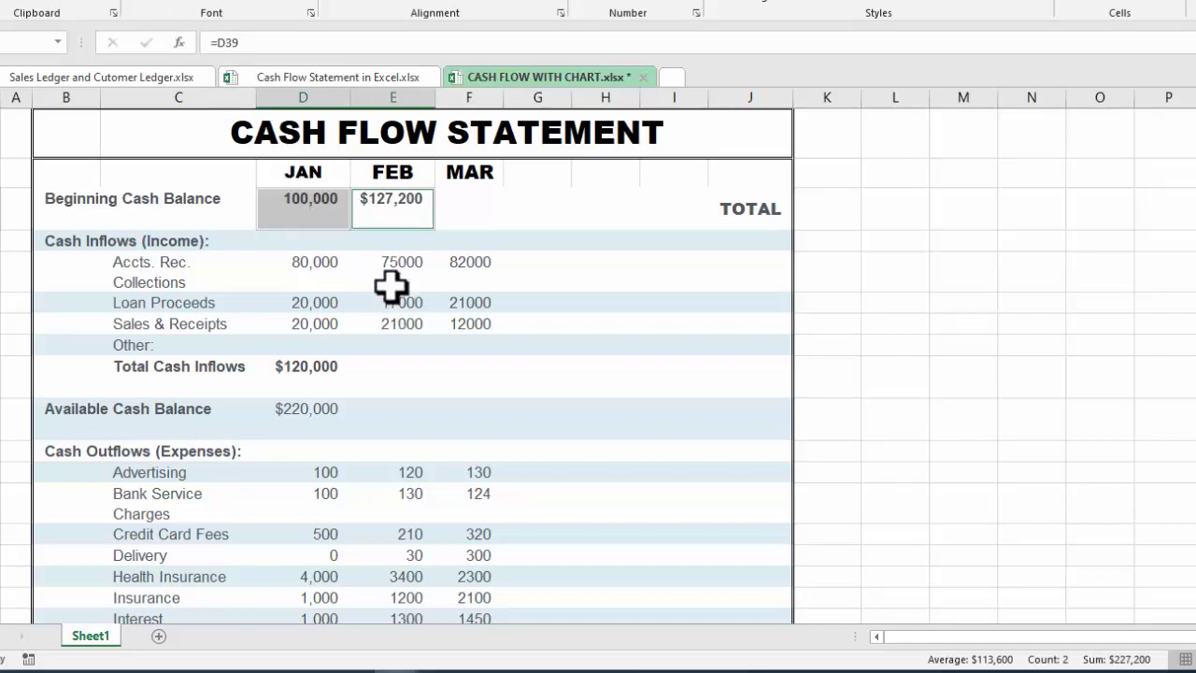
{"action": "left_click", "coordinate": [398, 367]}
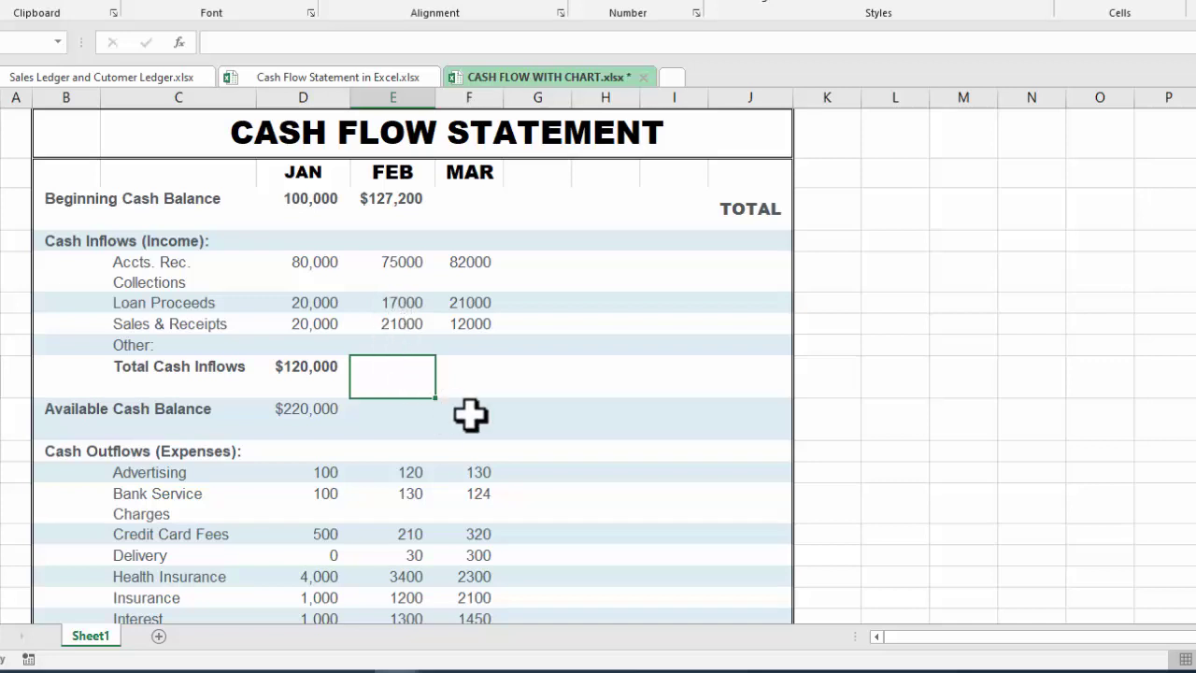
AutoSum February inflows to $113,000, and enter a bold =E3+E9 Available Cash Balance of $240,200.
{"action": "key", "text": "alt+equal"}
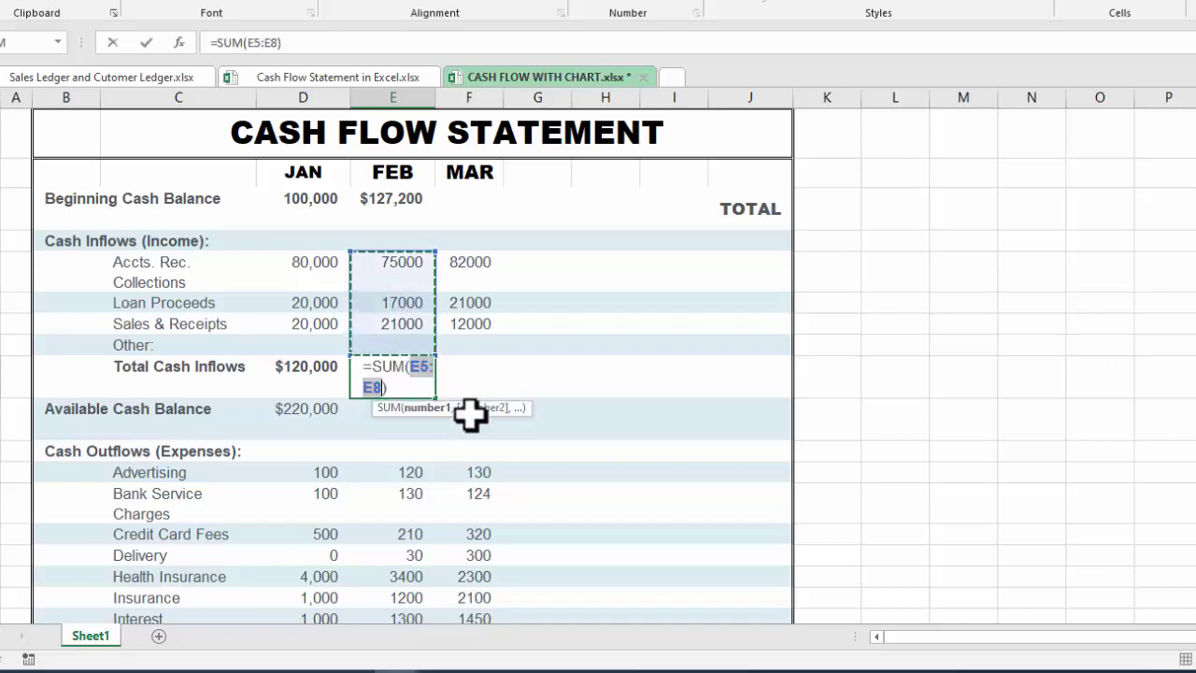
{"action": "key", "text": "Return"}
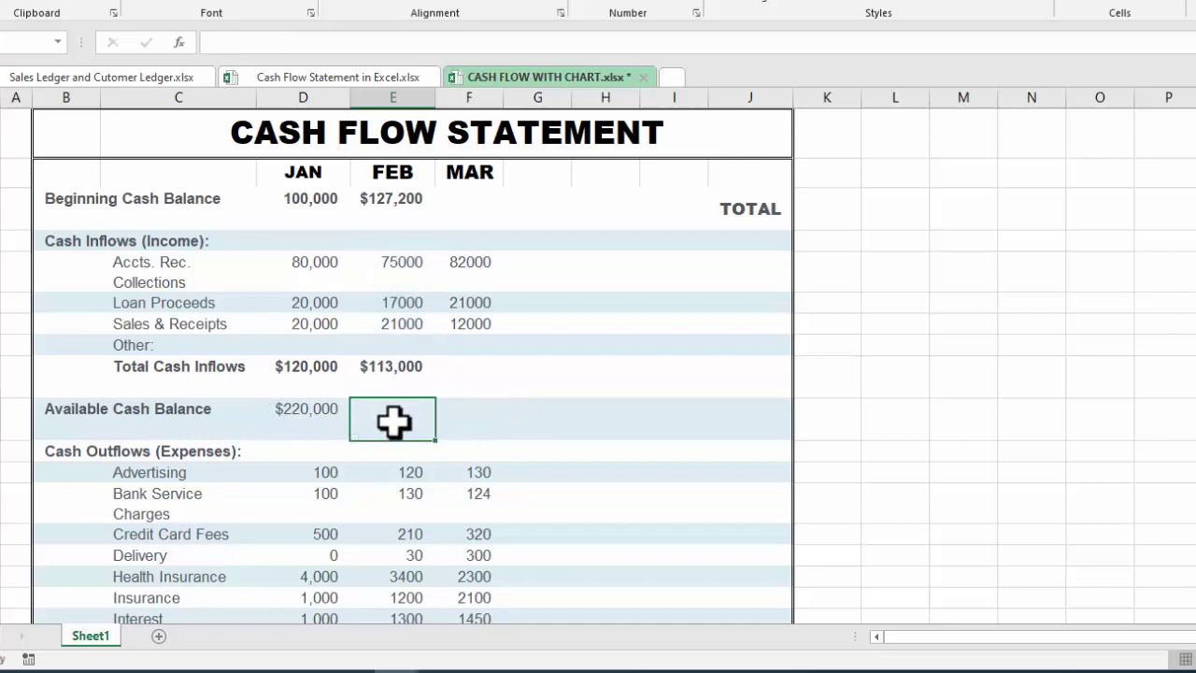
{"action": "type", "text": "="}
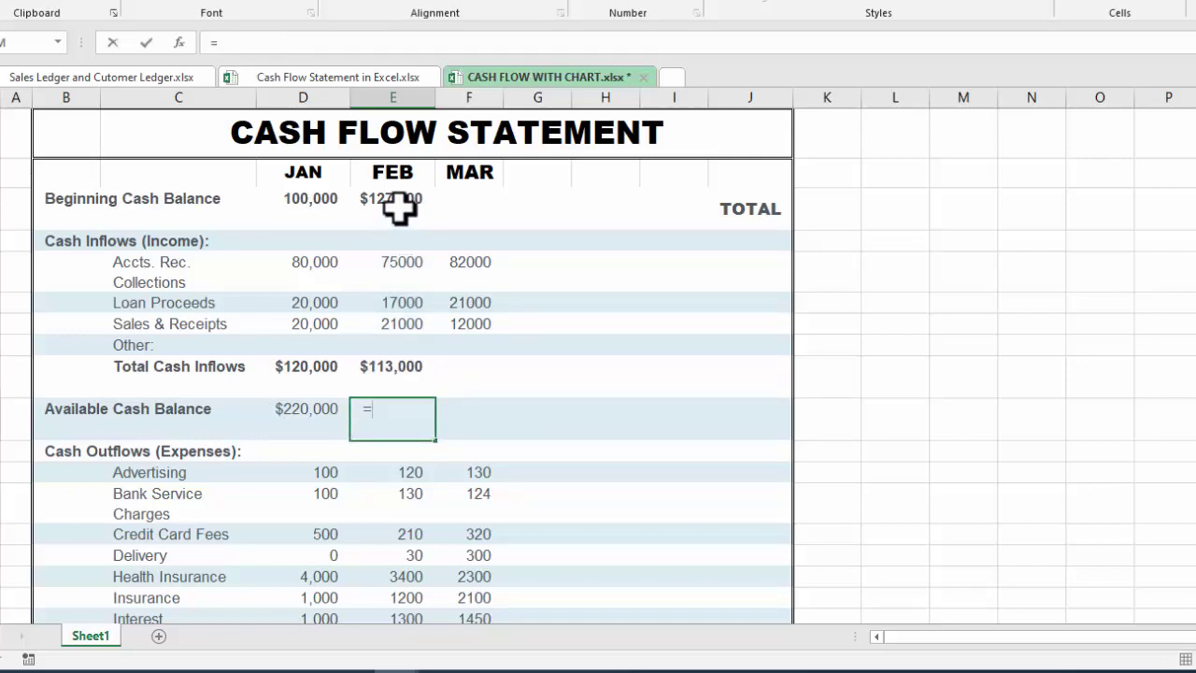
{"action": "left_click", "coordinate": [398, 209]}
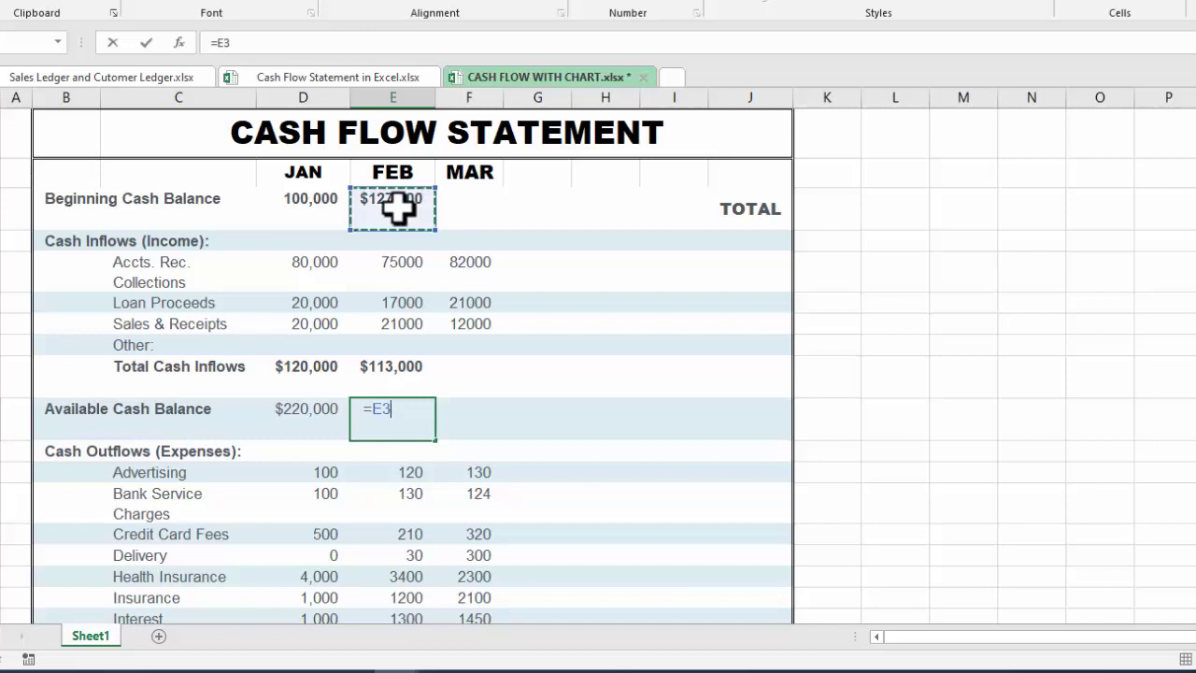
{"action": "type", "text": "+"}
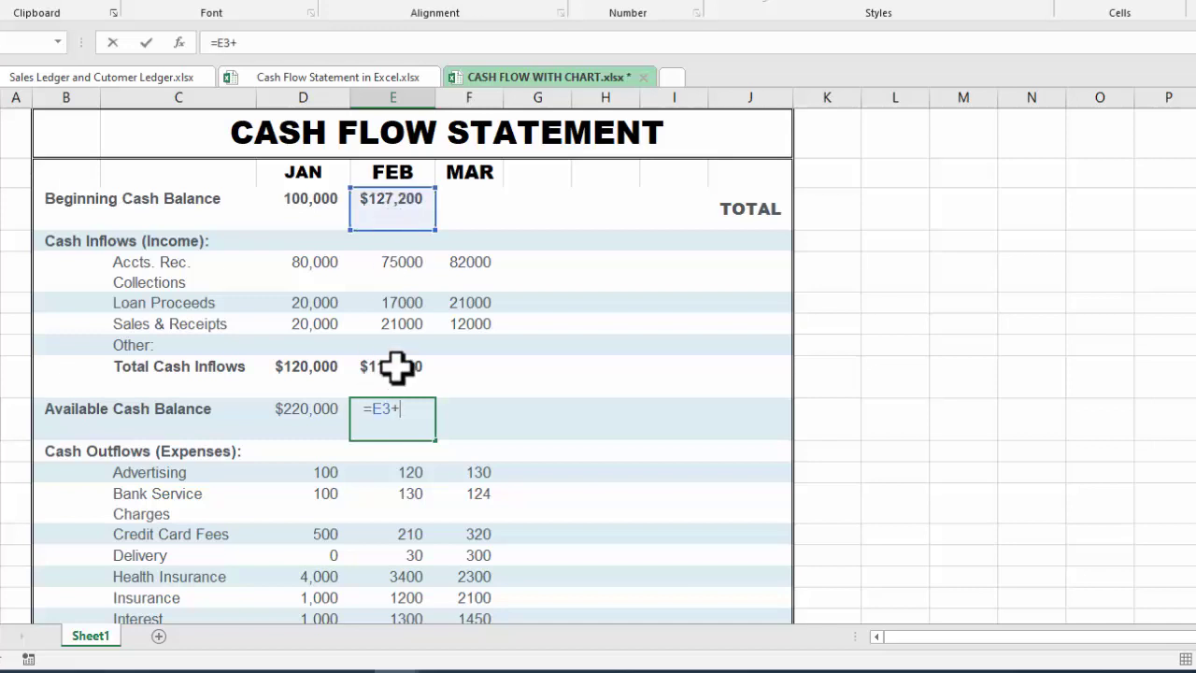
{"action": "left_click", "coordinate": [396, 367]}
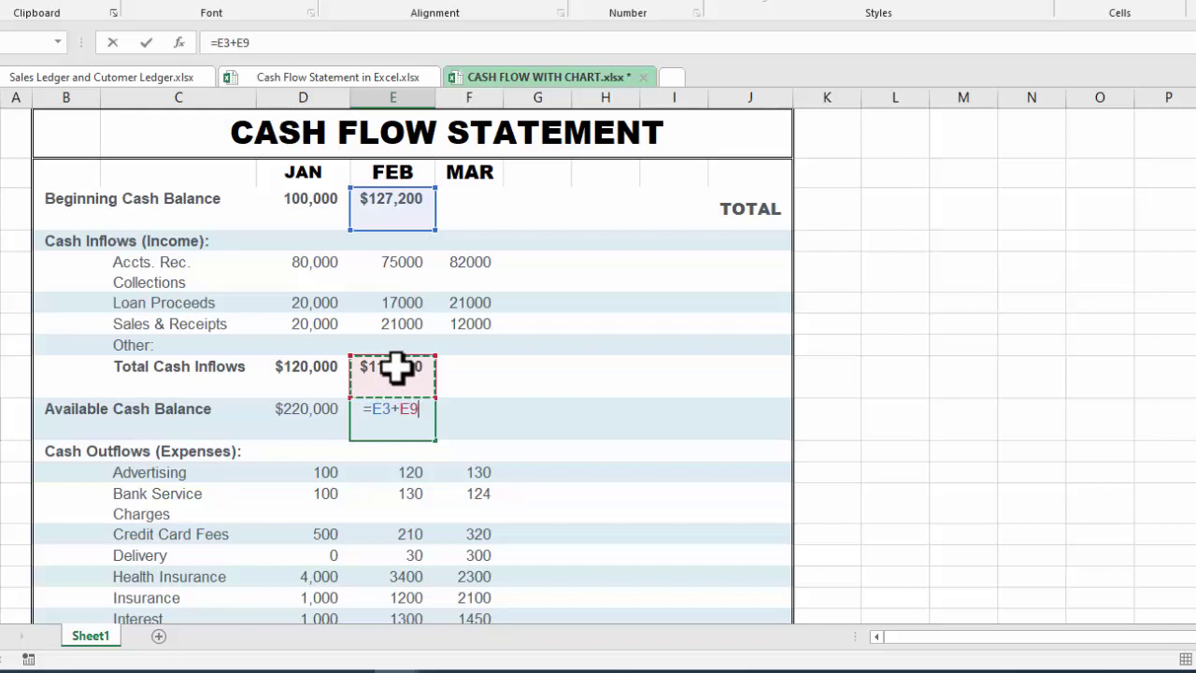
{"action": "key", "text": "Return"}
{"action": "left_click", "coordinate": [374, 411]}
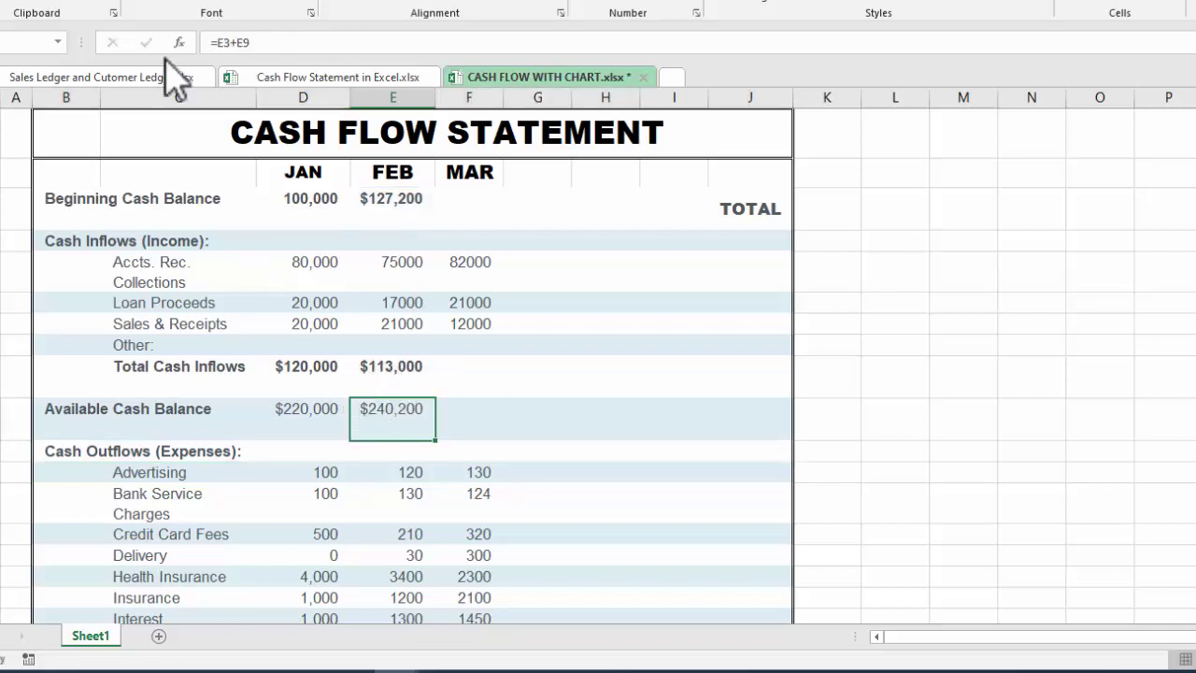
{"action": "left_click", "coordinate": [147, 5]}
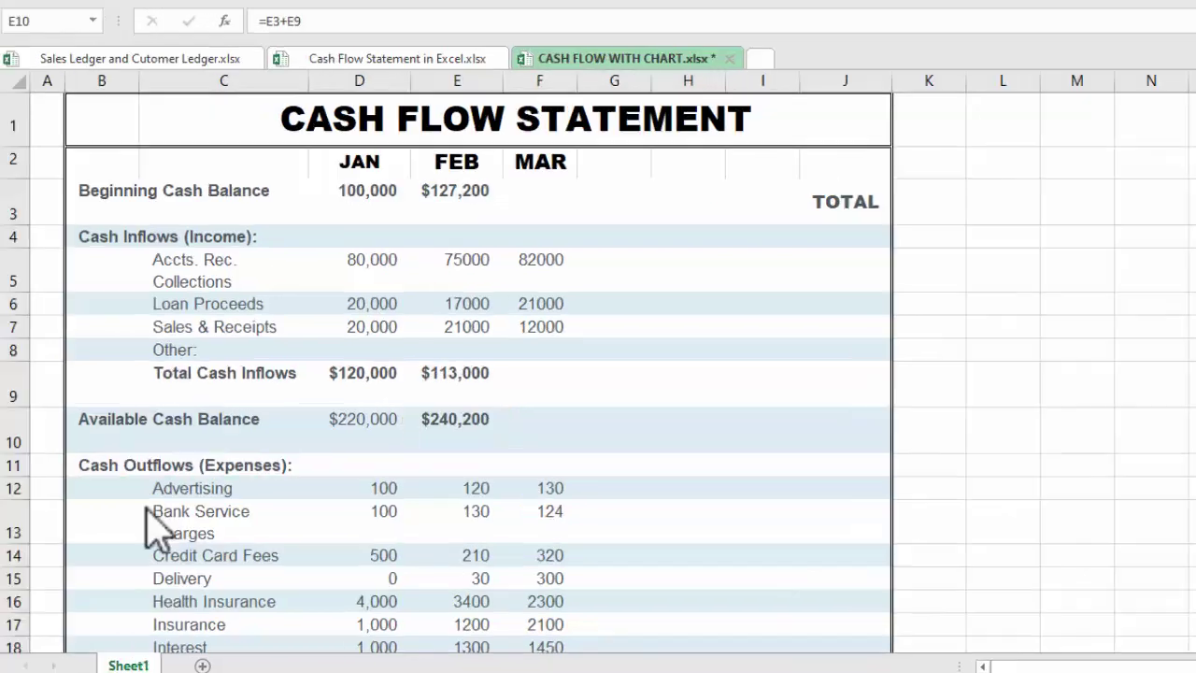
{"action": "left_click", "coordinate": [451, 425]}
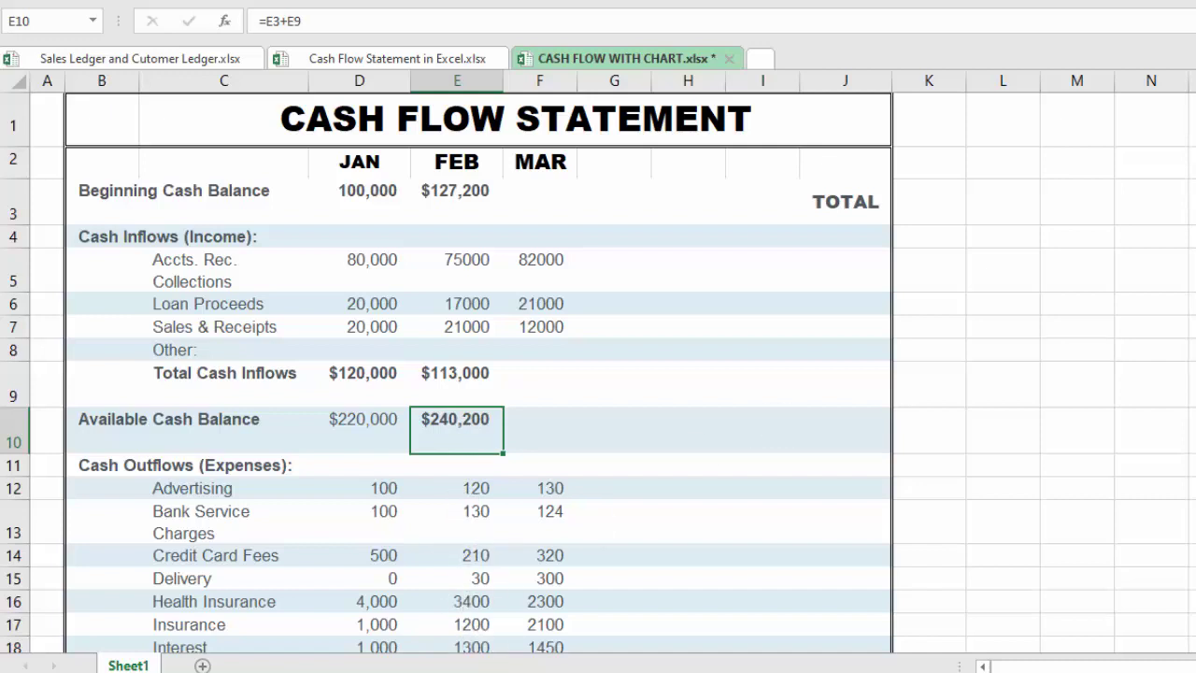
{"action": "scroll", "coordinate": [598, 373], "scroll_direction": "down", "scroll_amount": 2}
{"action": "scroll", "coordinate": [597, 373], "scroll_direction": "down", "scroll_amount": 2}
{"action": "scroll", "coordinate": [598, 374], "scroll_direction": "down", "scroll_amount": 1}
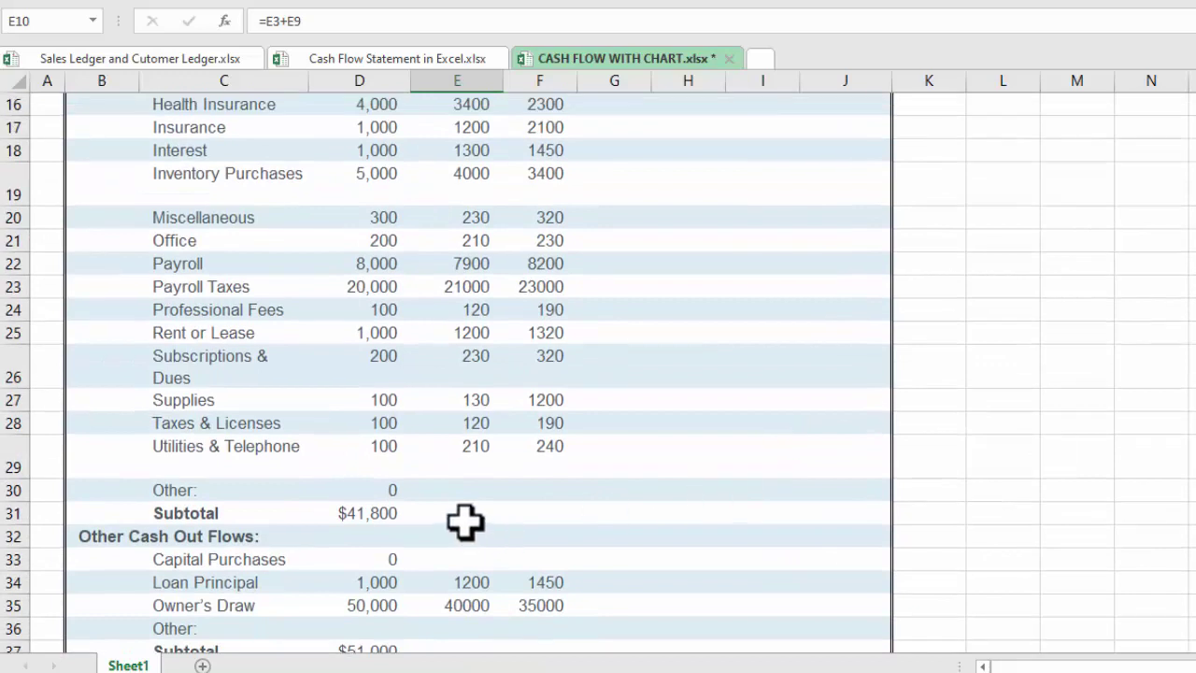
AutoSum February's expense rows E12:E30 into E31, giving $41,740.
{"action": "left_click", "coordinate": [461, 515]}
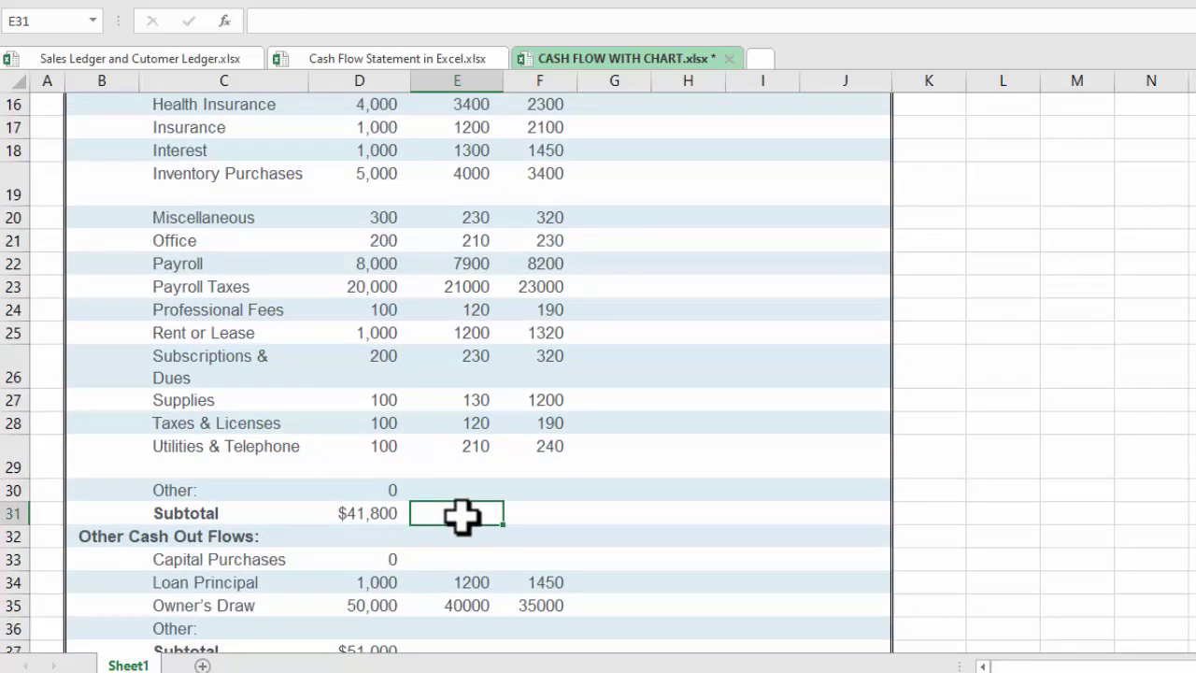
{"action": "key", "text": "alt+equal"}
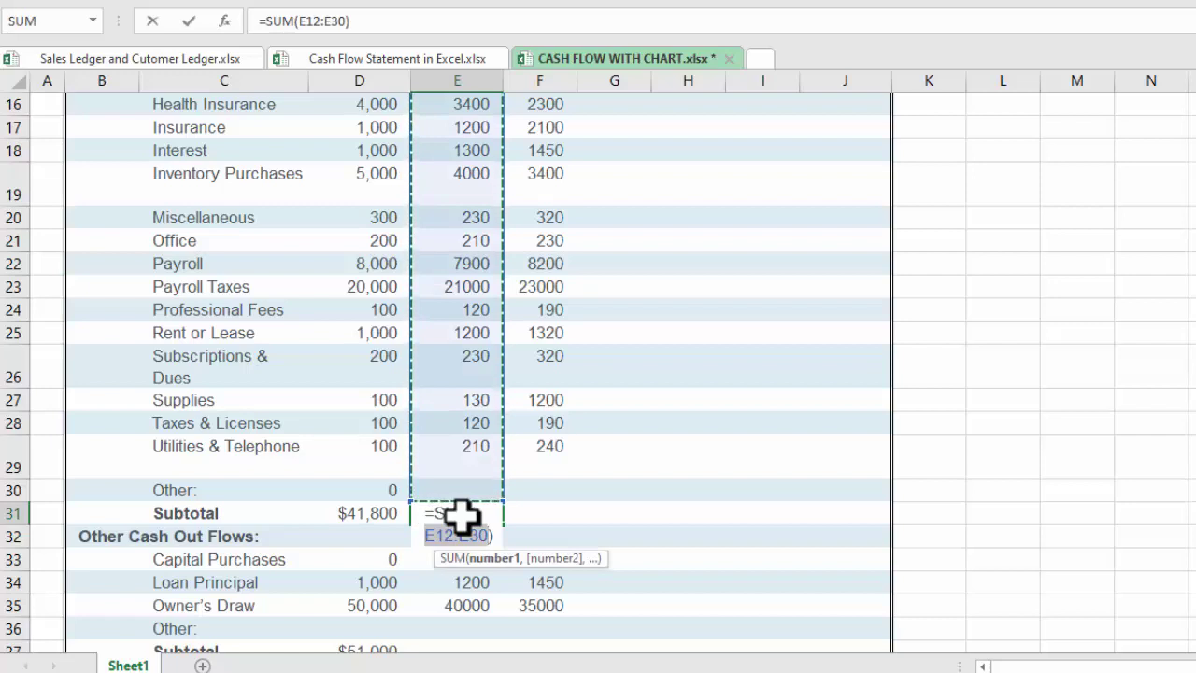
{"action": "scroll", "coordinate": [1168, 419], "scroll_direction": "up", "scroll_amount": 3}
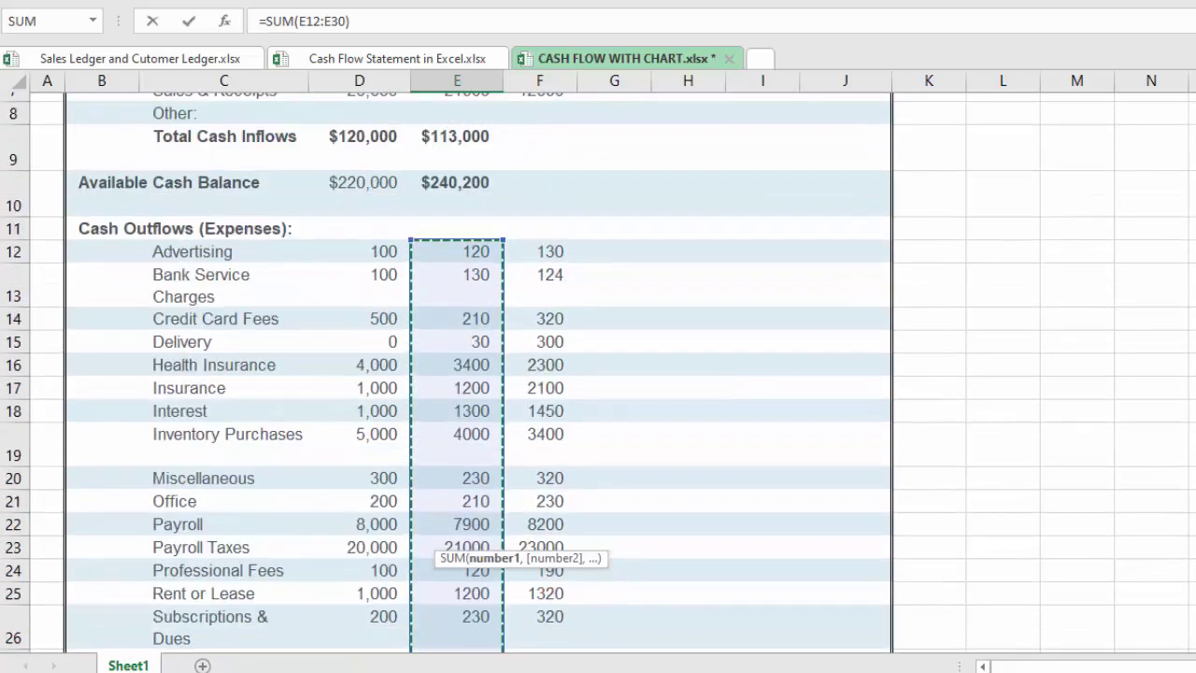
{"action": "scroll", "coordinate": [1168, 419], "scroll_direction": "down", "scroll_amount": 2}
{"action": "scroll", "coordinate": [1168, 419], "scroll_direction": "down", "scroll_amount": 2}
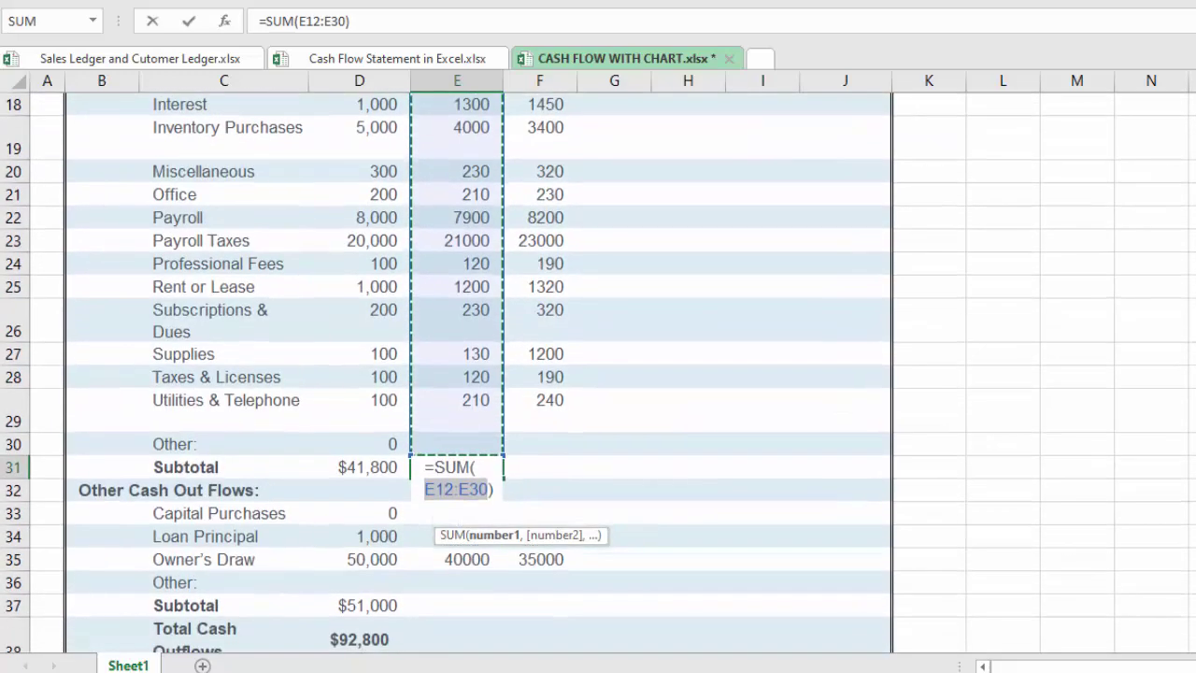
{"action": "key", "text": "Return"}
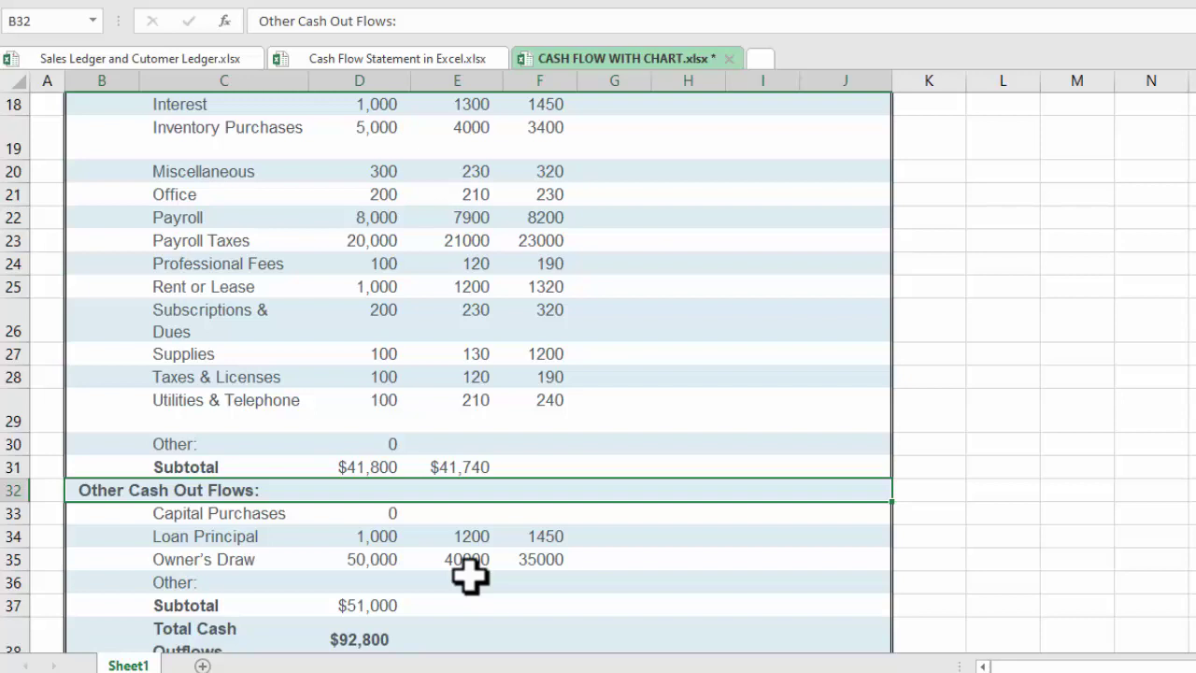
AutoSum February's other outflows E34:E36 into E37, giving $41,200.
{"action": "left_click", "coordinate": [465, 603]}
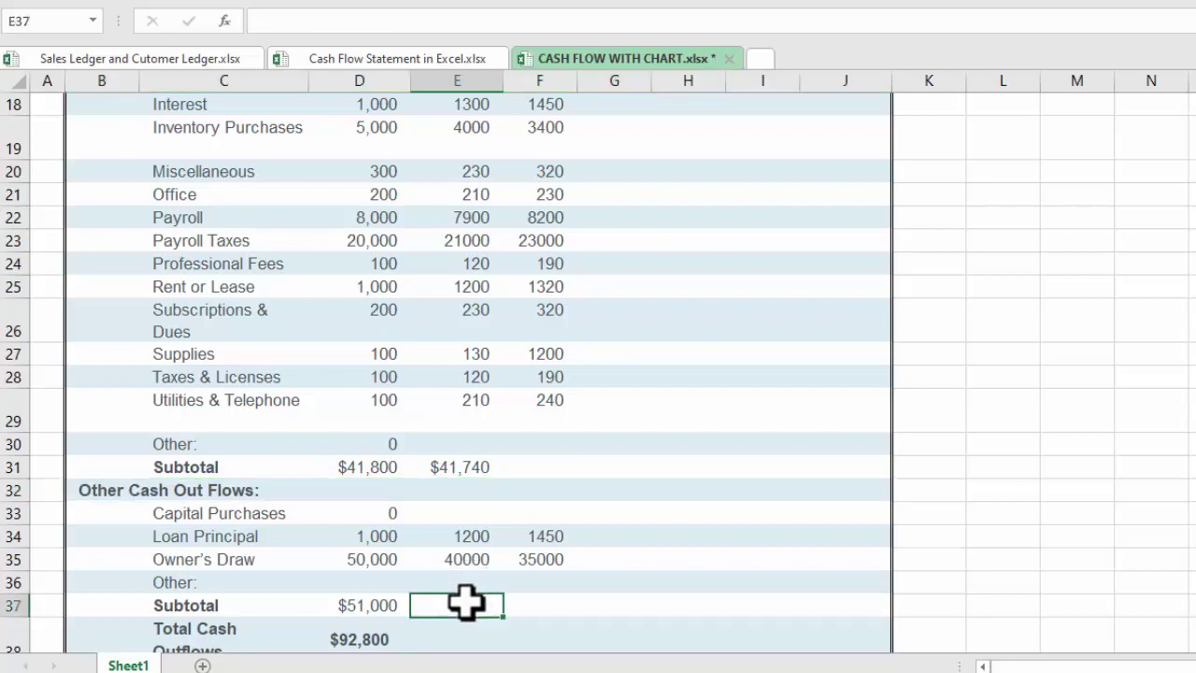
{"action": "key", "text": "alt+equal"}
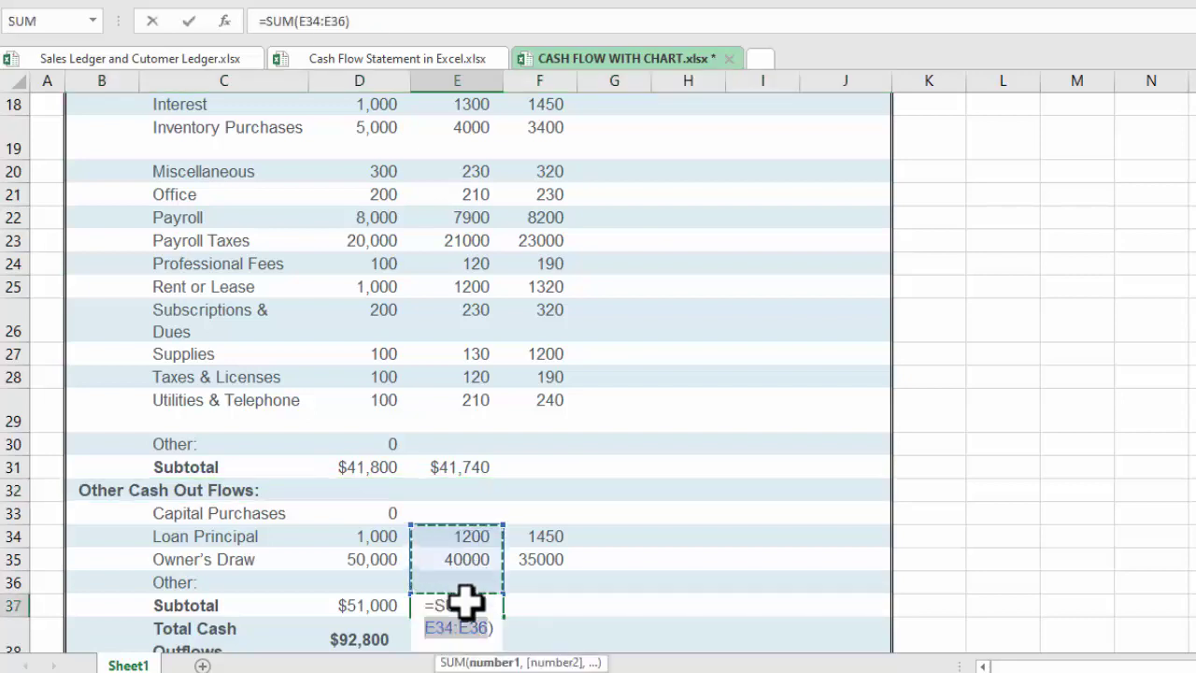
{"action": "key", "text": "Return"}
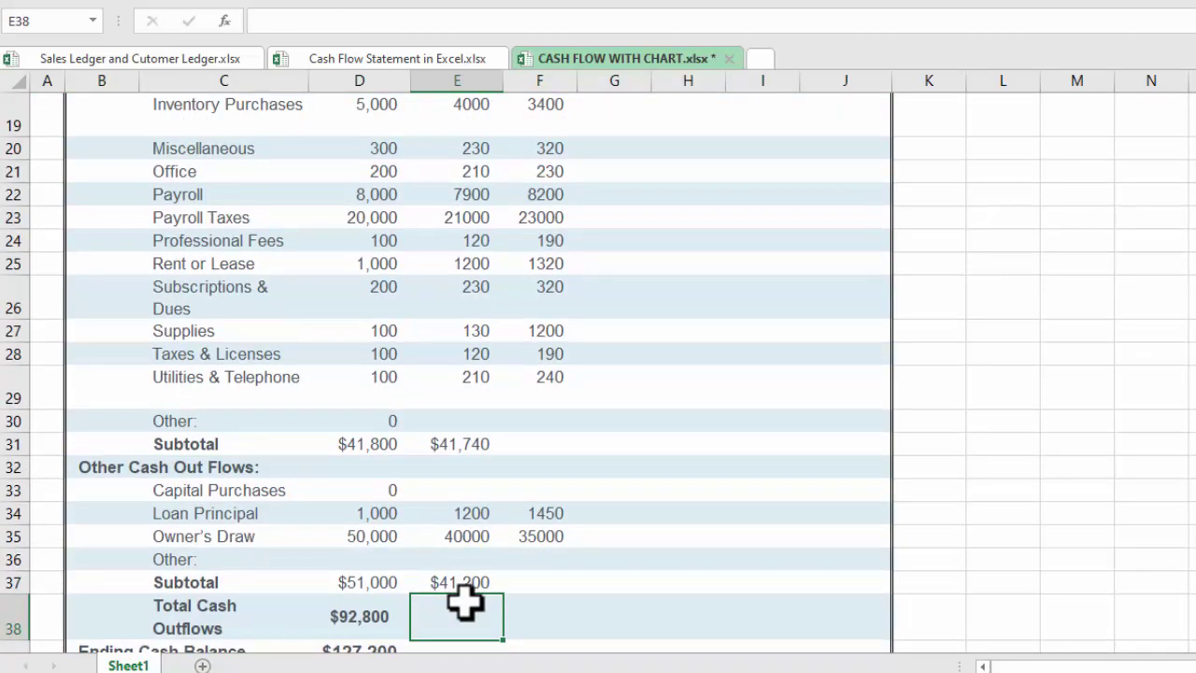
{"action": "type", "text": "="}
Enter =E37+E31 in E38 for a bold Total Cash Outflows of $82,940.
{"action": "left_click", "coordinate": [468, 578]}
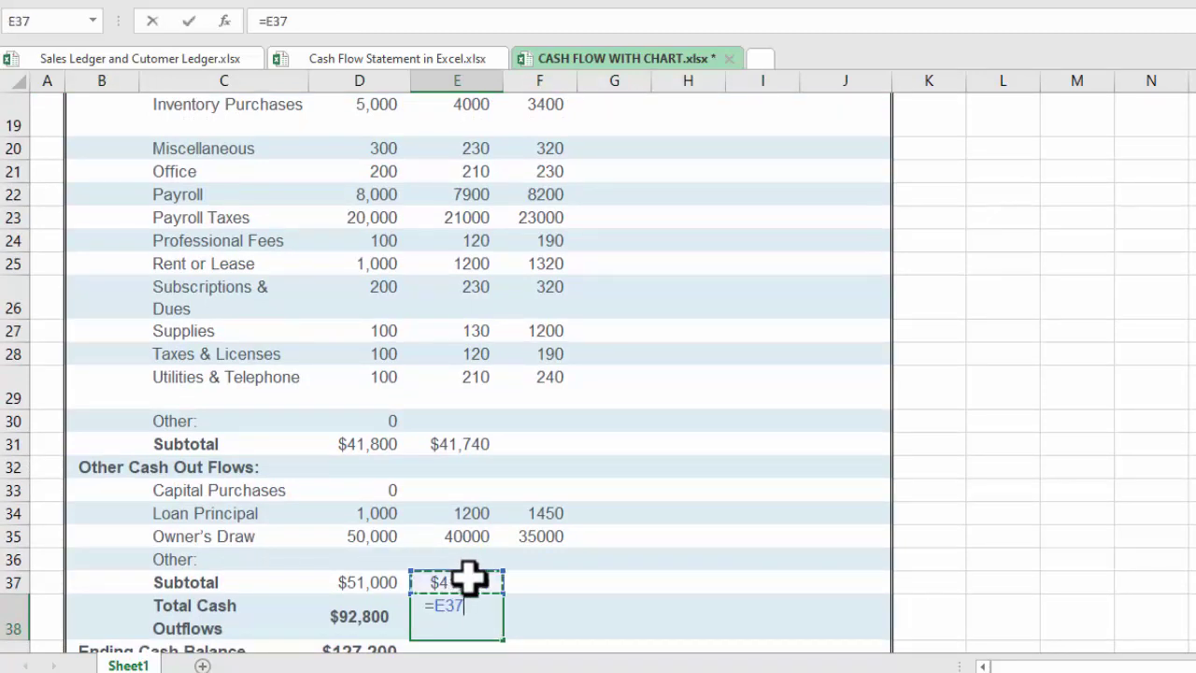
{"action": "left_click", "coordinate": [470, 442]}
{"action": "key", "text": "Return"}
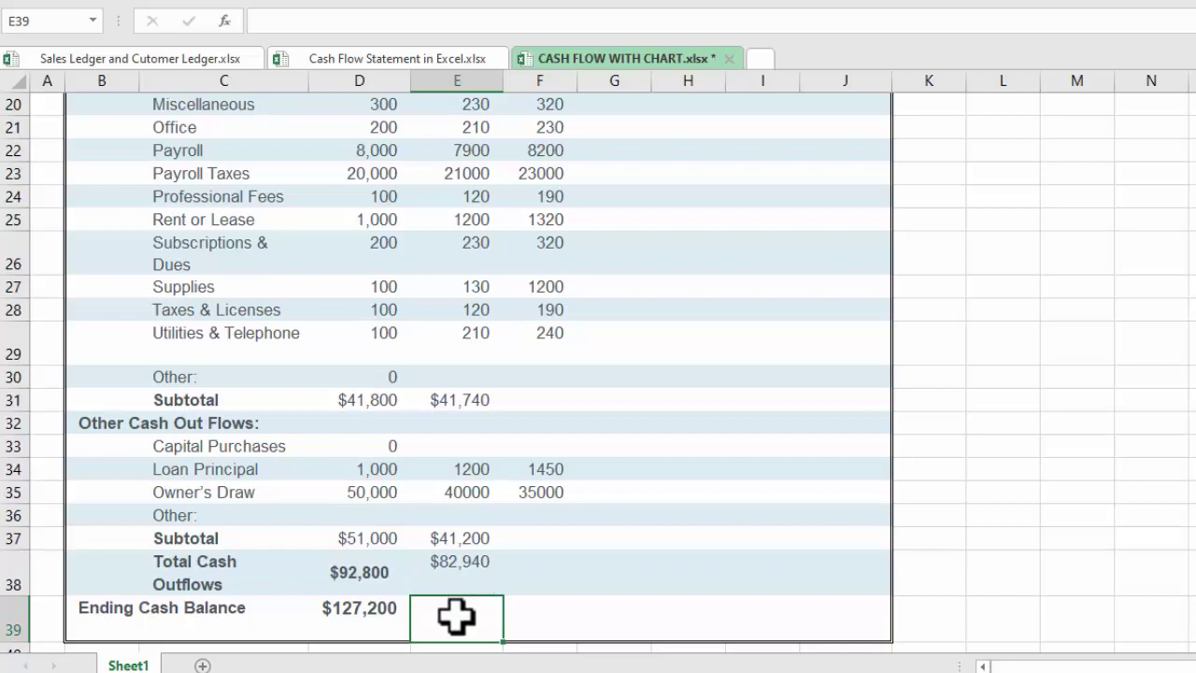
{"action": "key", "text": "Up"}
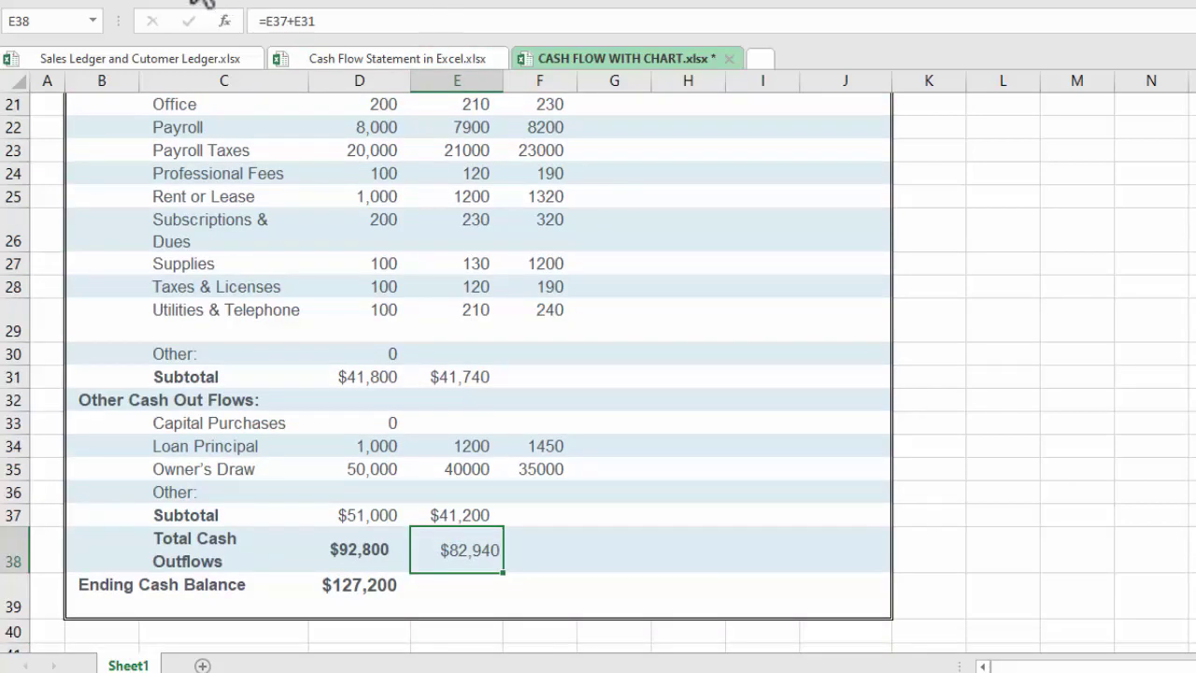
{"action": "key", "text": "ctrl+b"}
{"action": "left_click", "coordinate": [448, 585]}
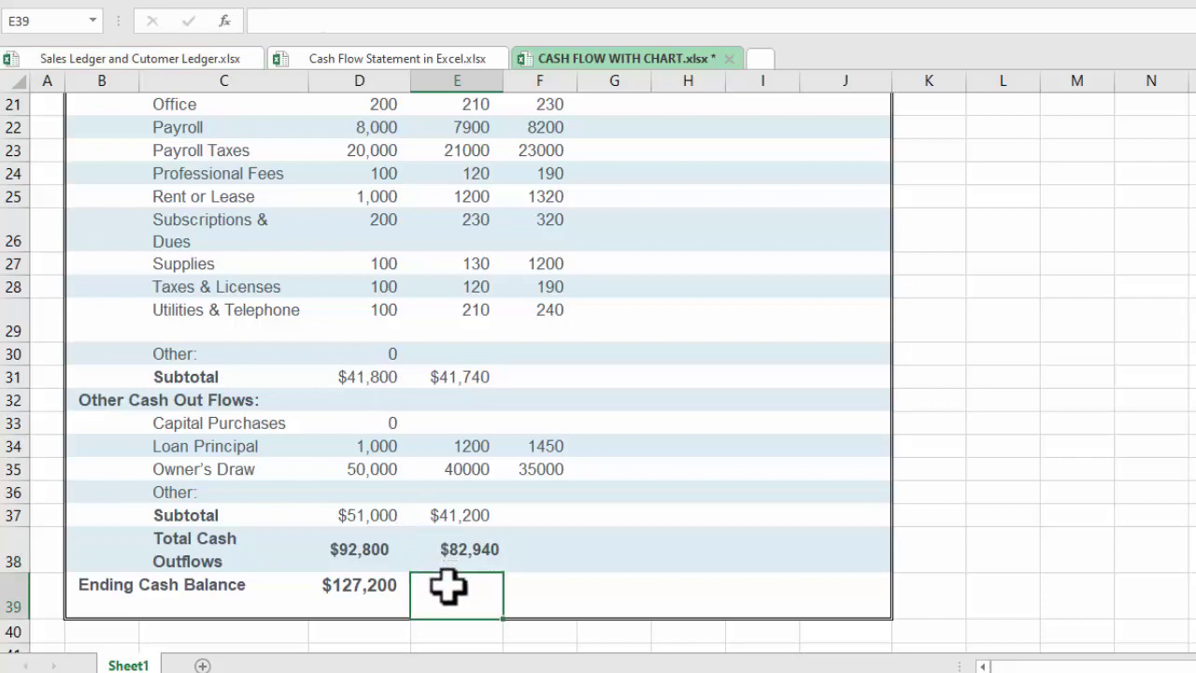
Enter =E10-E38 in E39, giving February's Ending Cash Balance of $157,260.
{"action": "type", "text": "="}
{"action": "scroll", "coordinate": [419, 395], "scroll_direction": "up", "scroll_amount": 7}
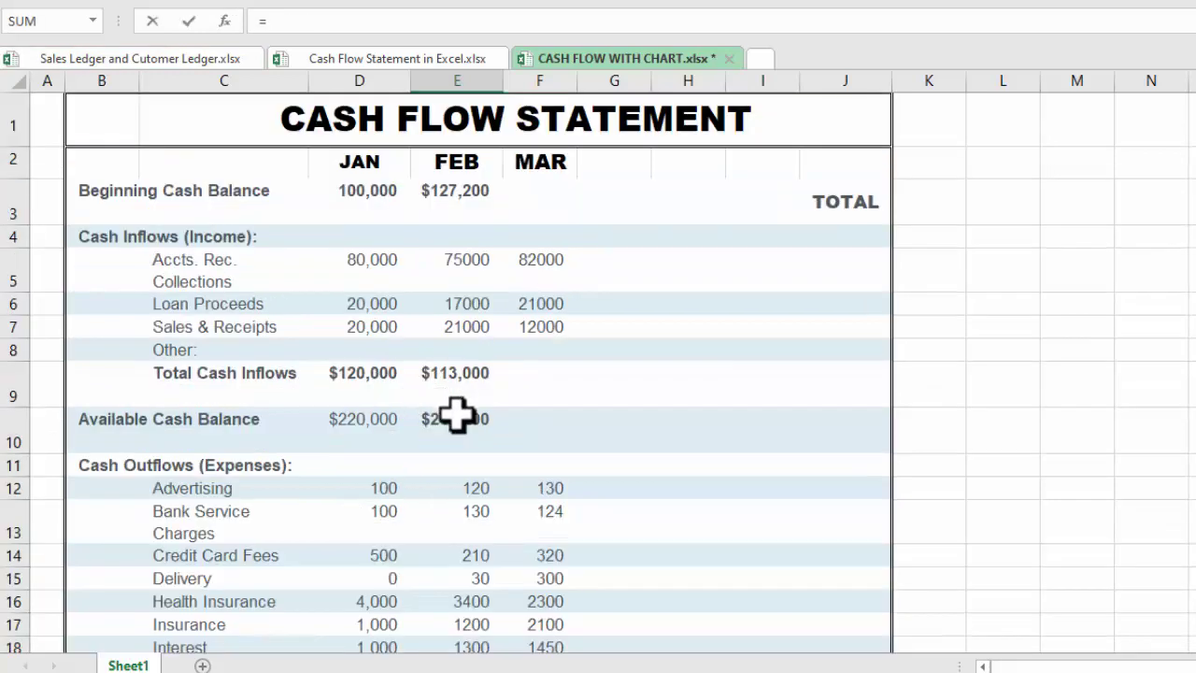
{"action": "left_click", "coordinate": [456, 415]}
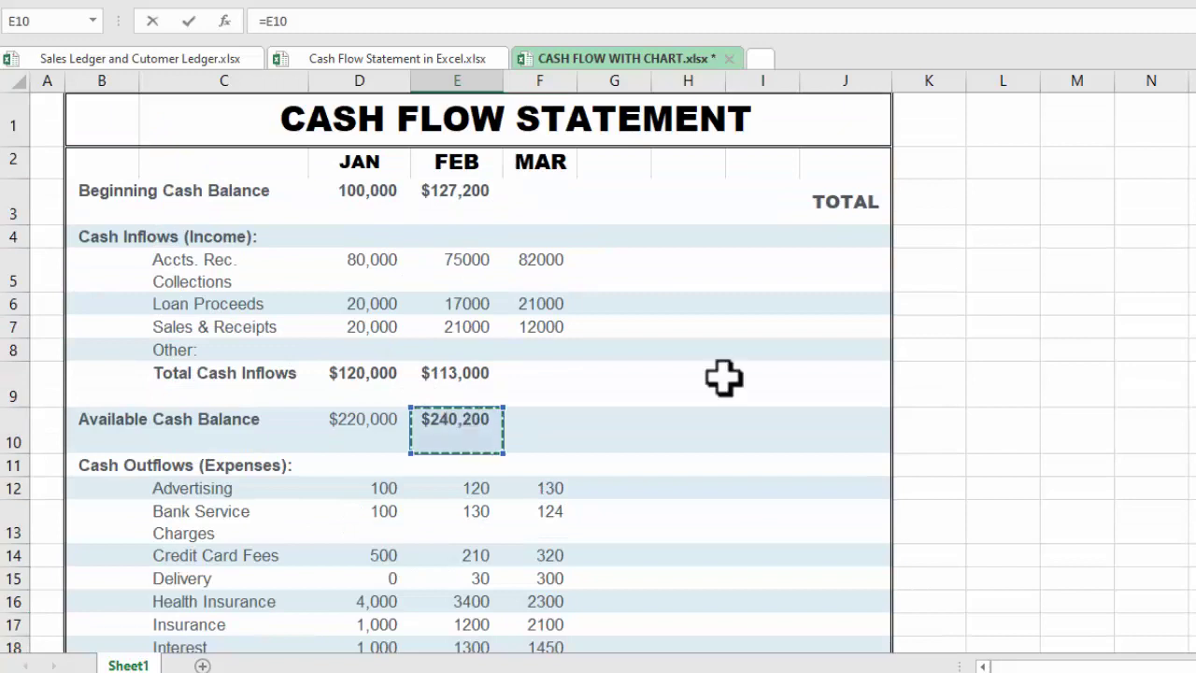
{"action": "type", "text": "-"}
{"action": "scroll", "coordinate": [476, 545], "scroll_direction": "down", "scroll_amount": 3}
{"action": "scroll", "coordinate": [477, 545], "scroll_direction": "down", "scroll_amount": 2}
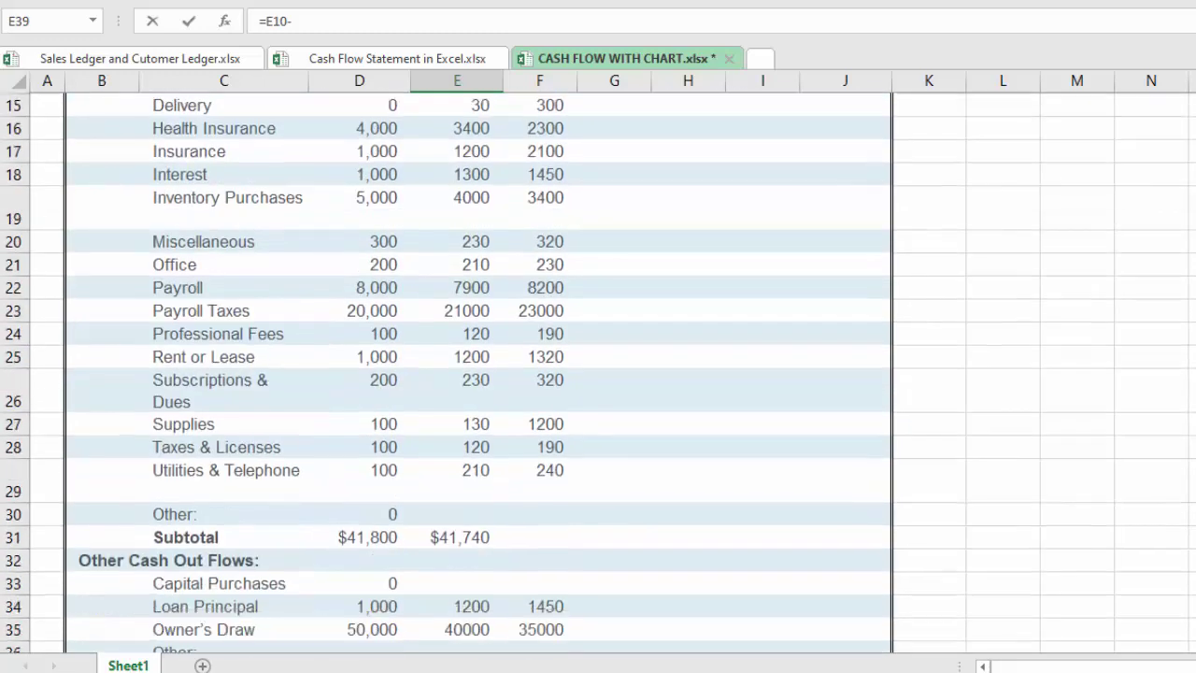
{"action": "scroll", "coordinate": [477, 545], "scroll_direction": "down", "scroll_amount": 2}
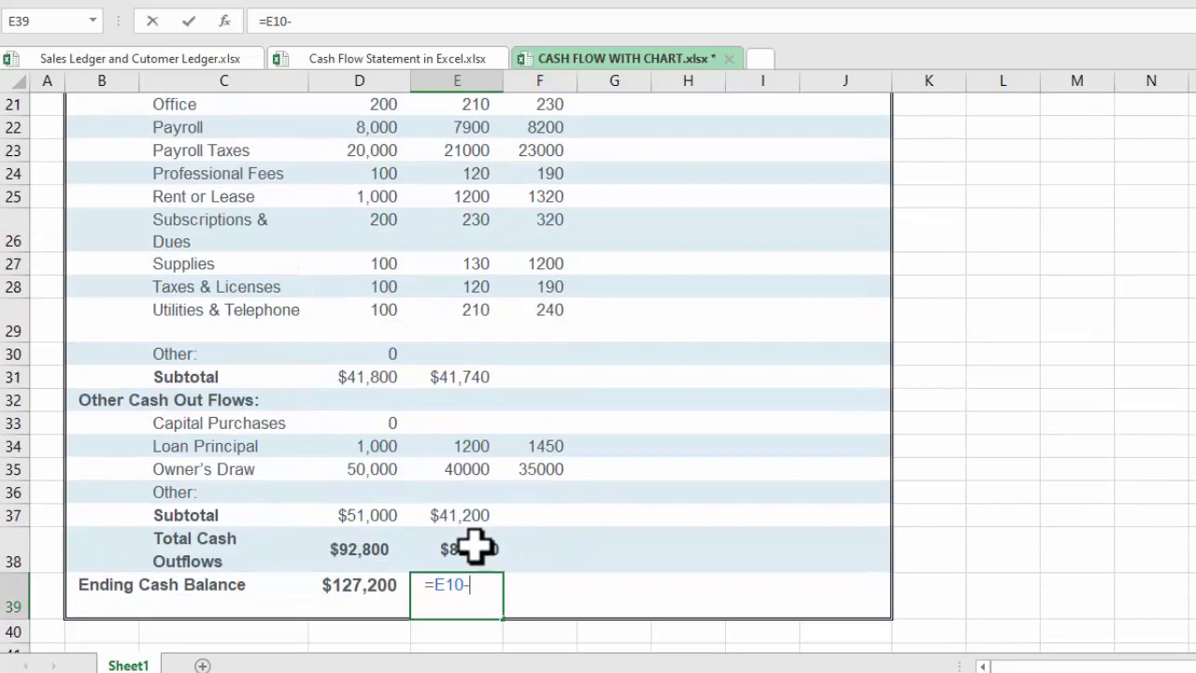
{"action": "left_click", "coordinate": [474, 546]}
{"action": "key", "text": "Return"}
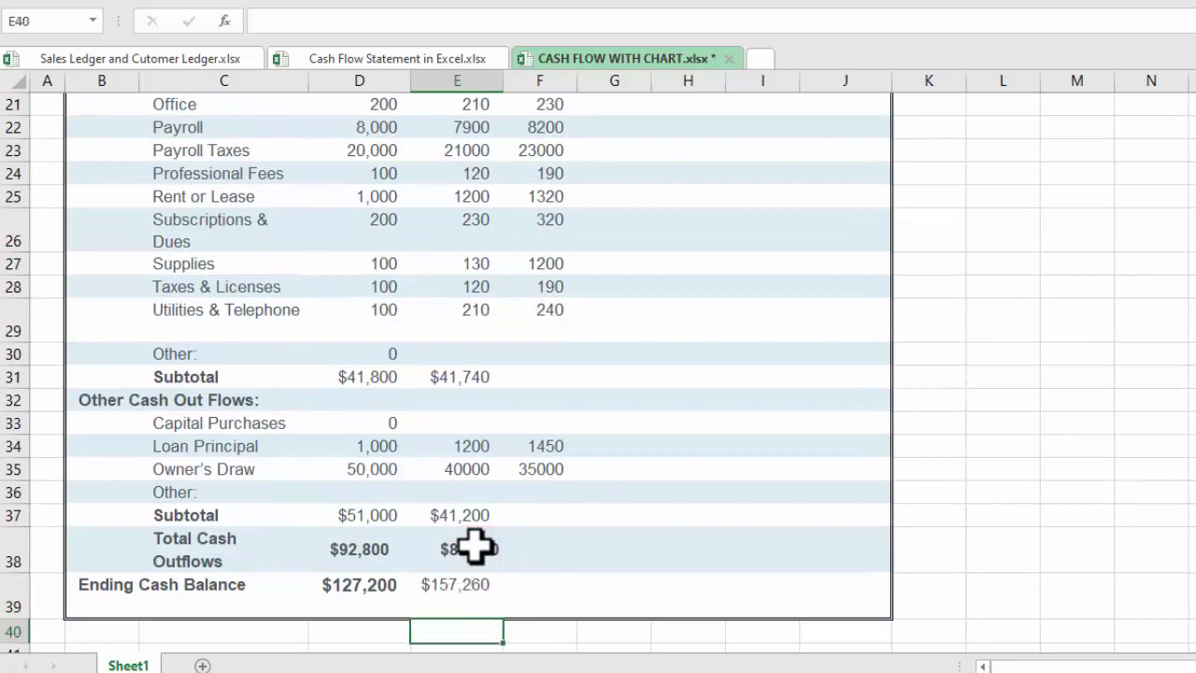
{"action": "key", "text": "Up"}
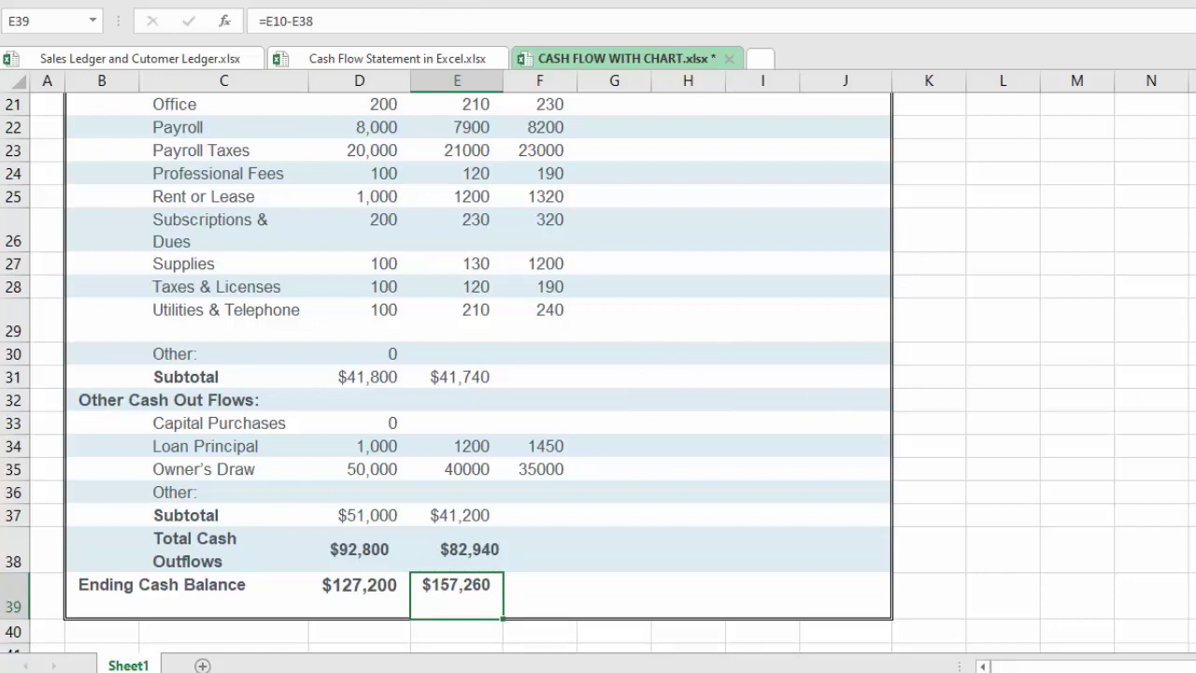
{"action": "scroll", "coordinate": [544, 281], "scroll_direction": "up", "scroll_amount": 3}
{"action": "scroll", "coordinate": [544, 280], "scroll_direction": "up", "scroll_amount": 2}
Enter =E39 in F3 so March's Beginning Cash Balance shows $157,260.
{"action": "scroll", "coordinate": [543, 280], "scroll_direction": "up", "scroll_amount": 2}
{"action": "left_click", "coordinate": [544, 193]}
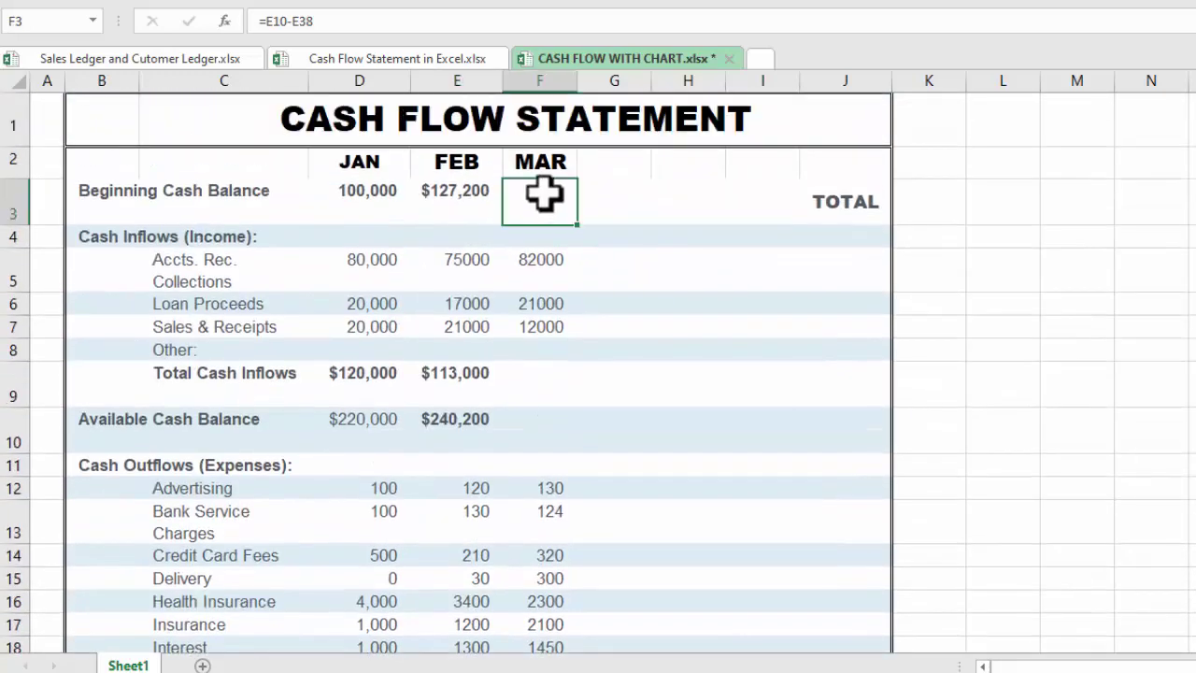
{"action": "type", "text": "="}
{"action": "scroll", "coordinate": [543, 193], "scroll_direction": "down", "scroll_amount": 7}
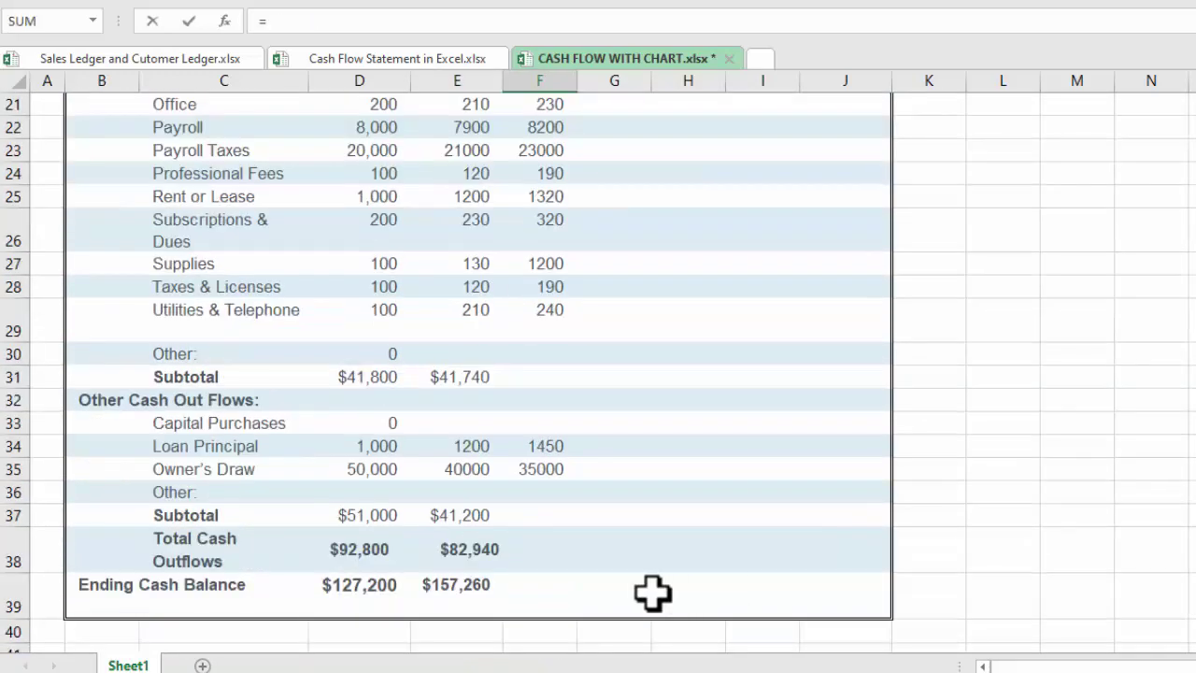
{"action": "left_click", "coordinate": [478, 583]}
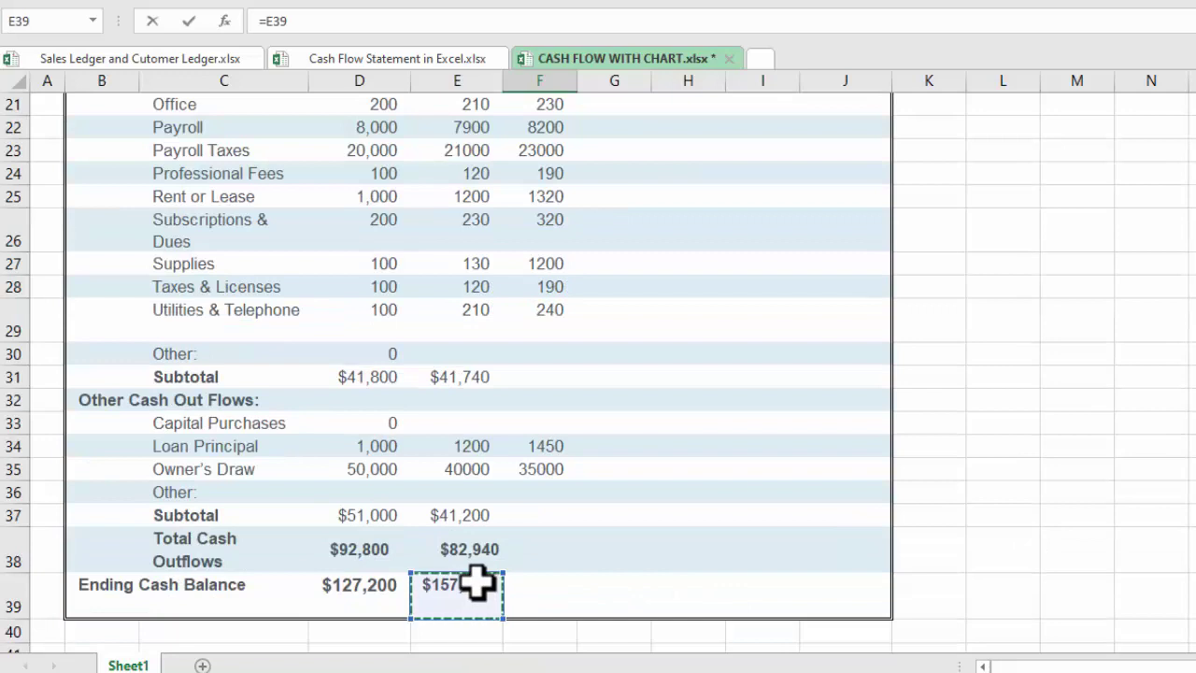
{"action": "scroll", "coordinate": [477, 583], "scroll_direction": "up", "scroll_amount": 3}
{"action": "scroll", "coordinate": [734, 507], "scroll_direction": "up", "scroll_amount": 2}
{"action": "scroll", "coordinate": [734, 508], "scroll_direction": "up", "scroll_amount": 1}
{"action": "left_click", "coordinate": [188, 20]}
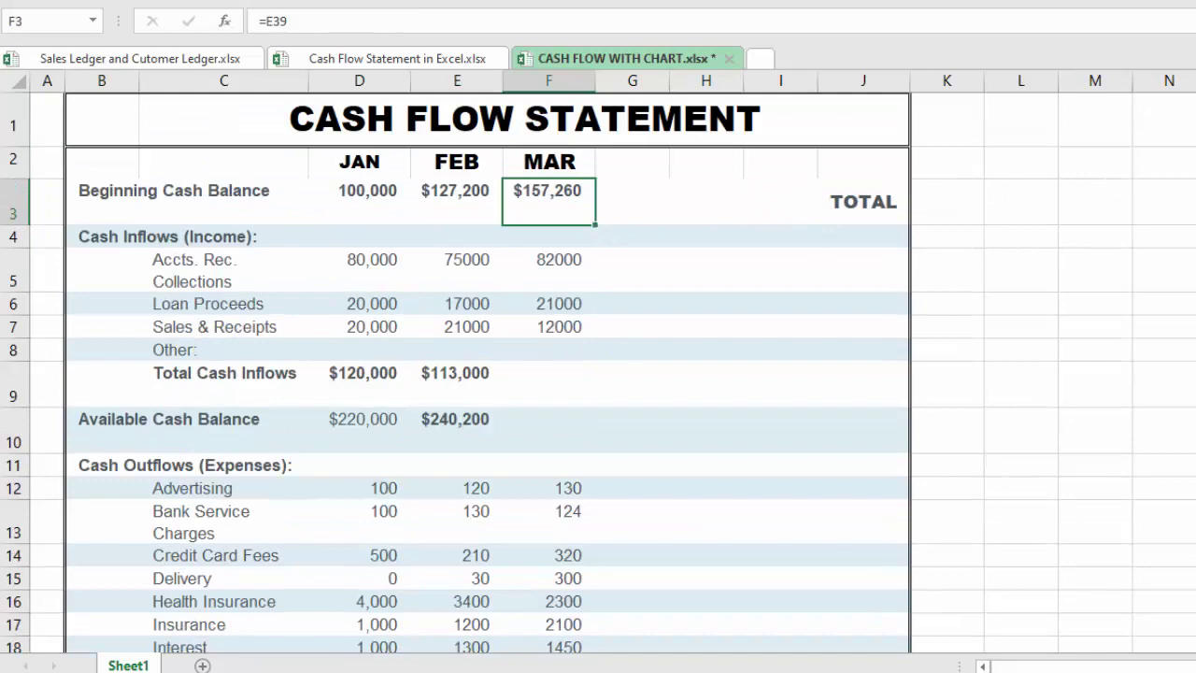
{"action": "scroll", "coordinate": [598, 374], "scroll_direction": "down", "scroll_amount": 5}
{"action": "scroll", "coordinate": [598, 374], "scroll_direction": "down", "scroll_amount": 2}
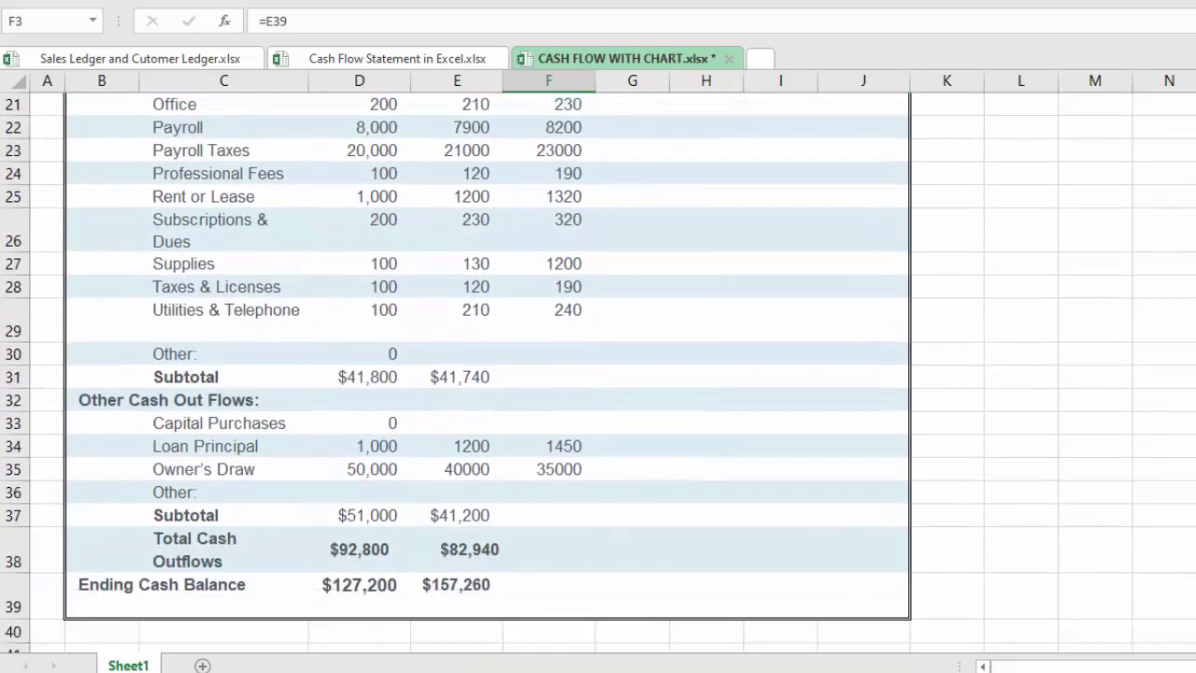
{"action": "key", "text": "ctrl+bracketleft"}
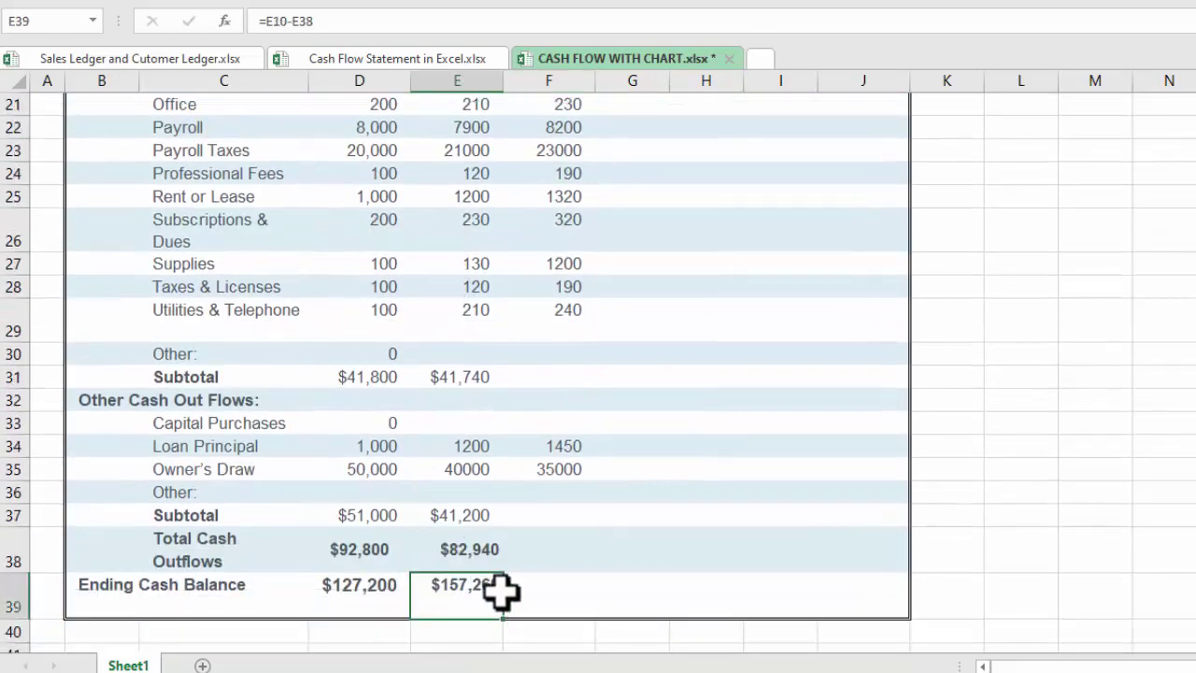
{"action": "scroll", "coordinate": [1024, 495], "scroll_direction": "up", "scroll_amount": 6}
{"action": "scroll", "coordinate": [486, 373], "scroll_direction": "up", "scroll_amount": 2}
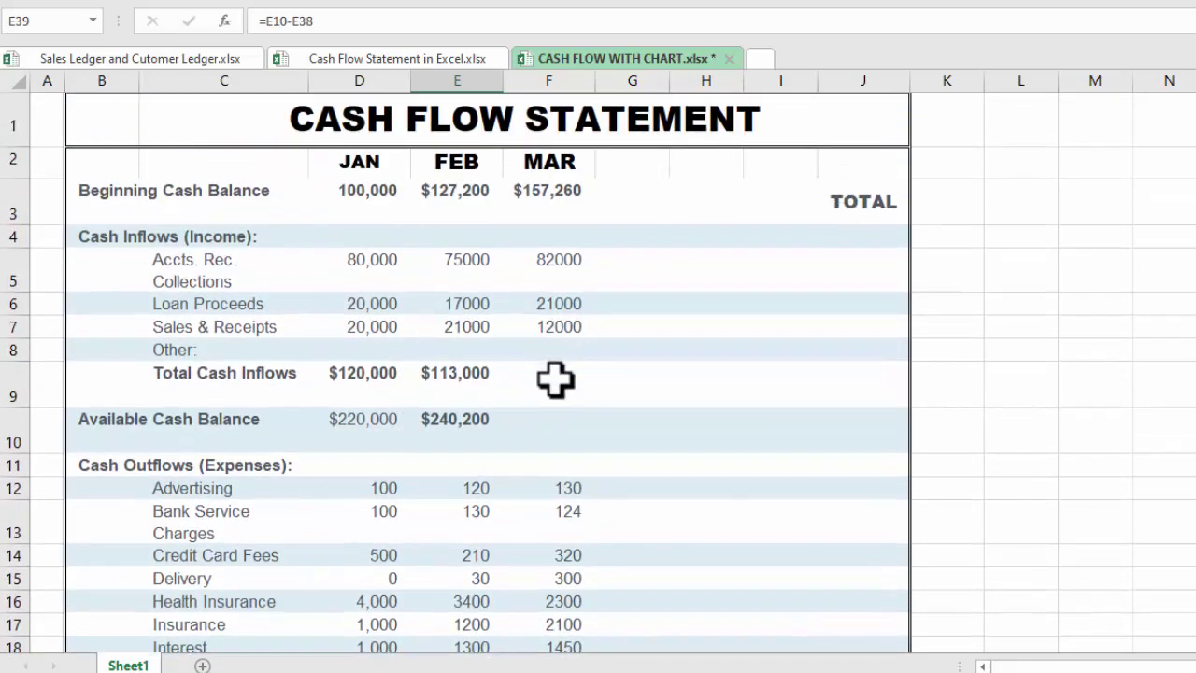
AutoSum MAR's inflows F5:F8 into F9 for a Total Cash Inflows of $115,000.
{"action": "left_click", "coordinate": [555, 379]}
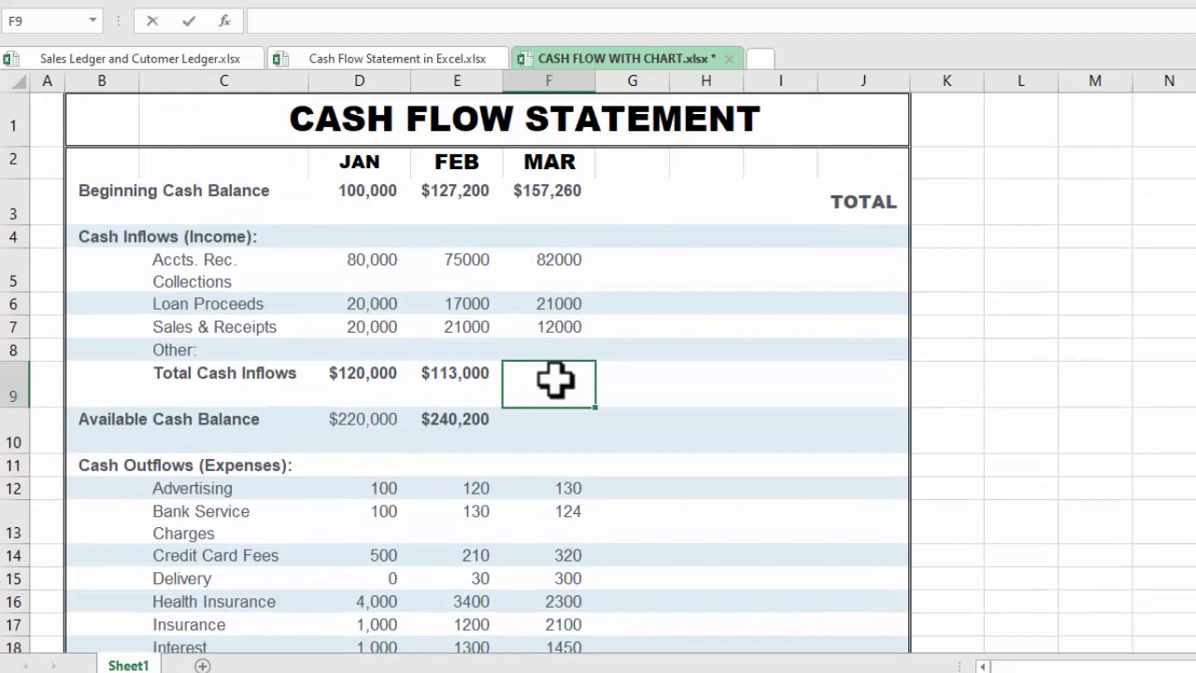
{"action": "key", "text": "alt+equal"}
{"action": "left_click_drag", "start_coordinate": [555, 350], "coordinate": [564, 263]}
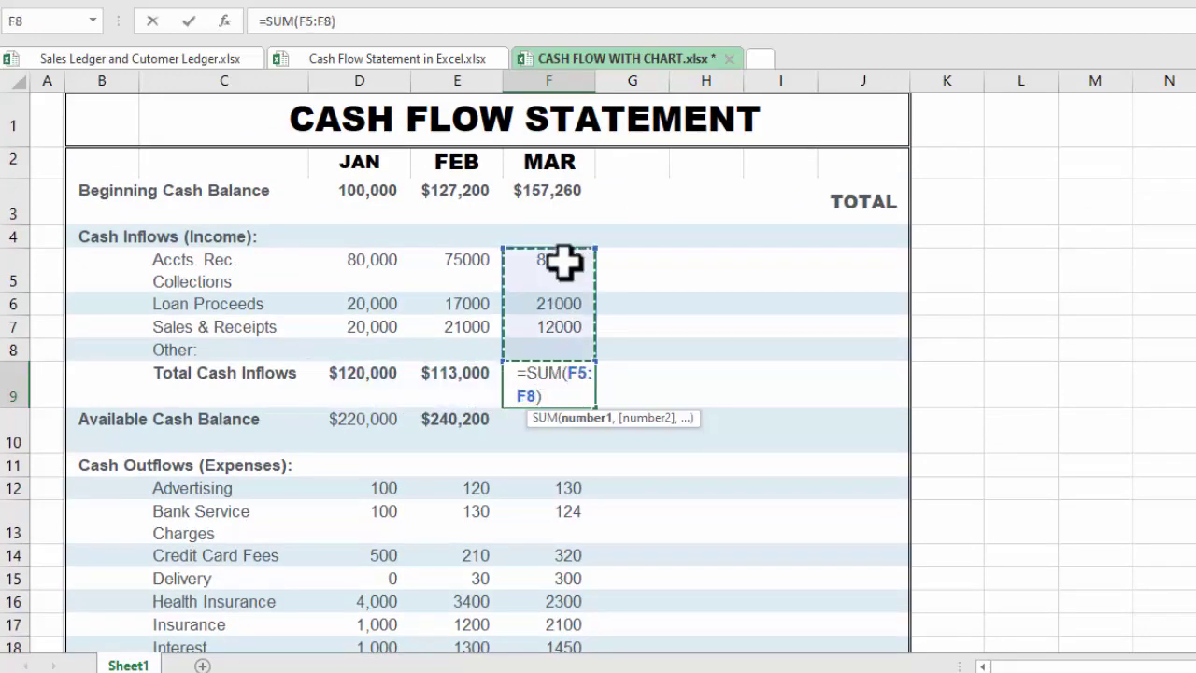
{"action": "key", "text": "Return"}
Enter =F9+F3 in F10 for a $272,260 Available Cash Balance and make it bold.
{"action": "scroll", "coordinate": [587, 374], "scroll_direction": "down", "scroll_amount": 1}
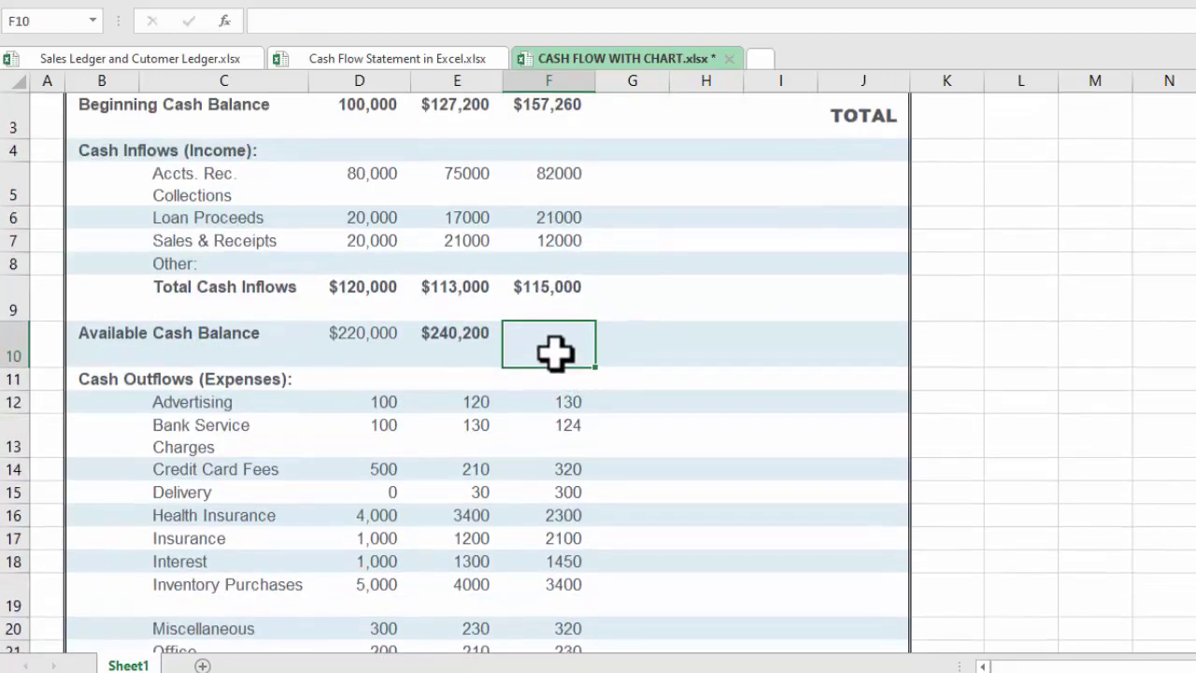
{"action": "type", "text": "="}
{"action": "left_click", "coordinate": [557, 292]}
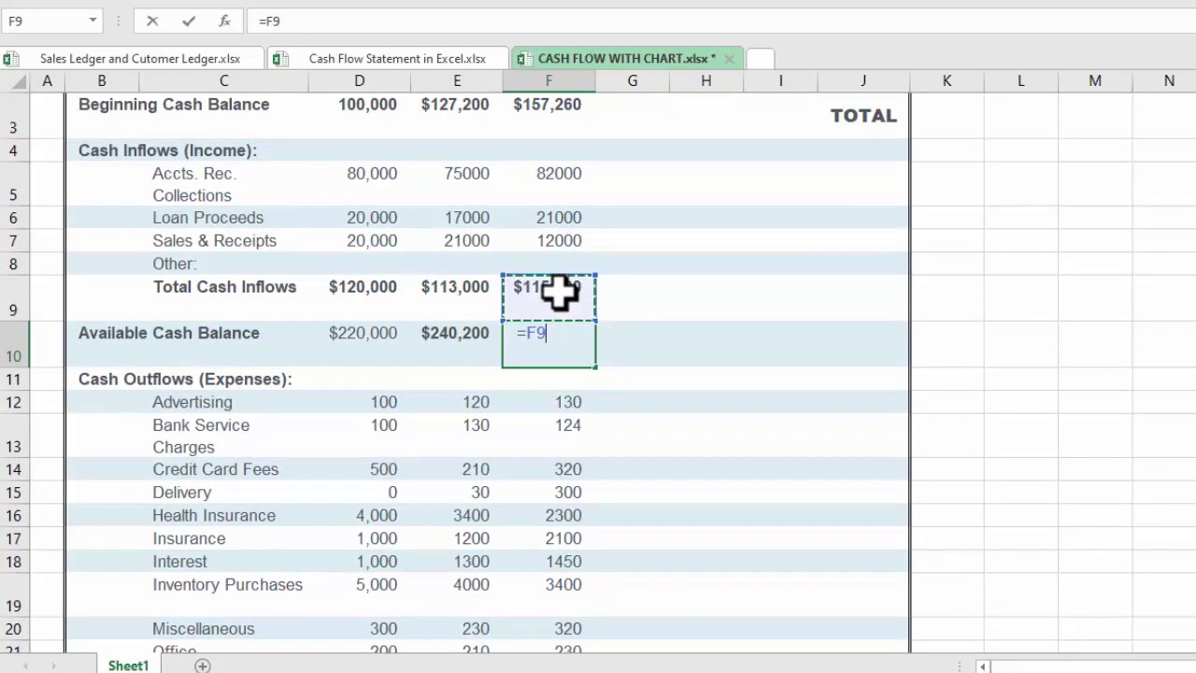
{"action": "type", "text": "+"}
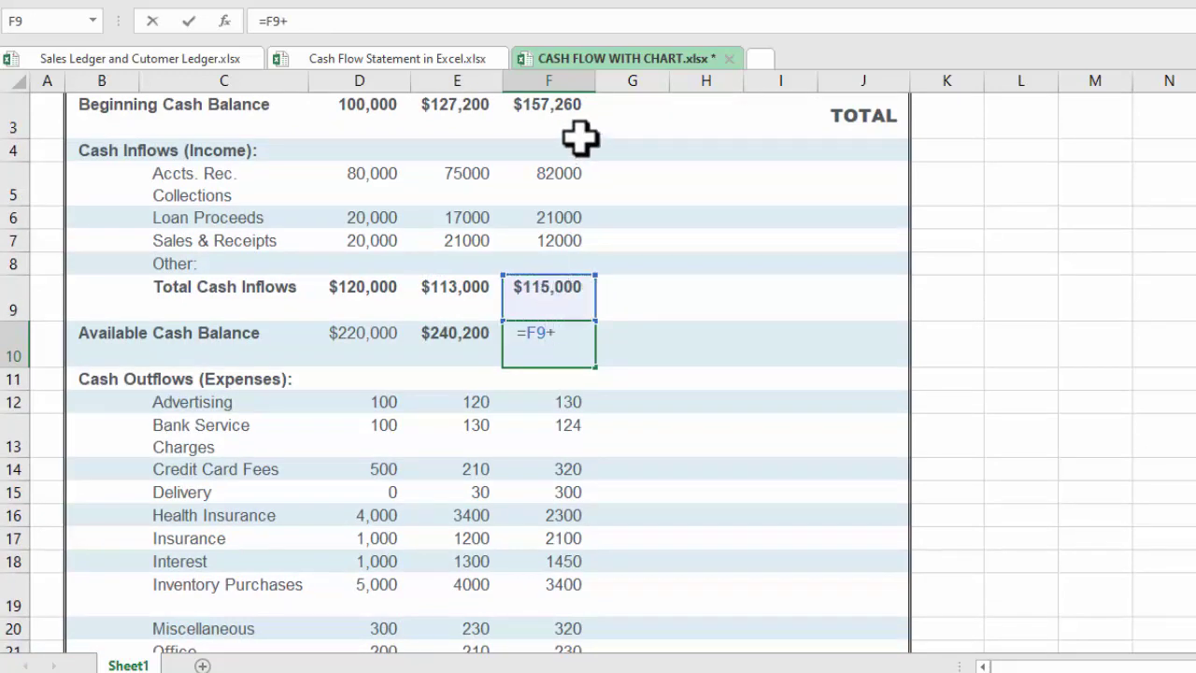
{"action": "scroll", "coordinate": [598, 374], "scroll_direction": "up", "scroll_amount": 1}
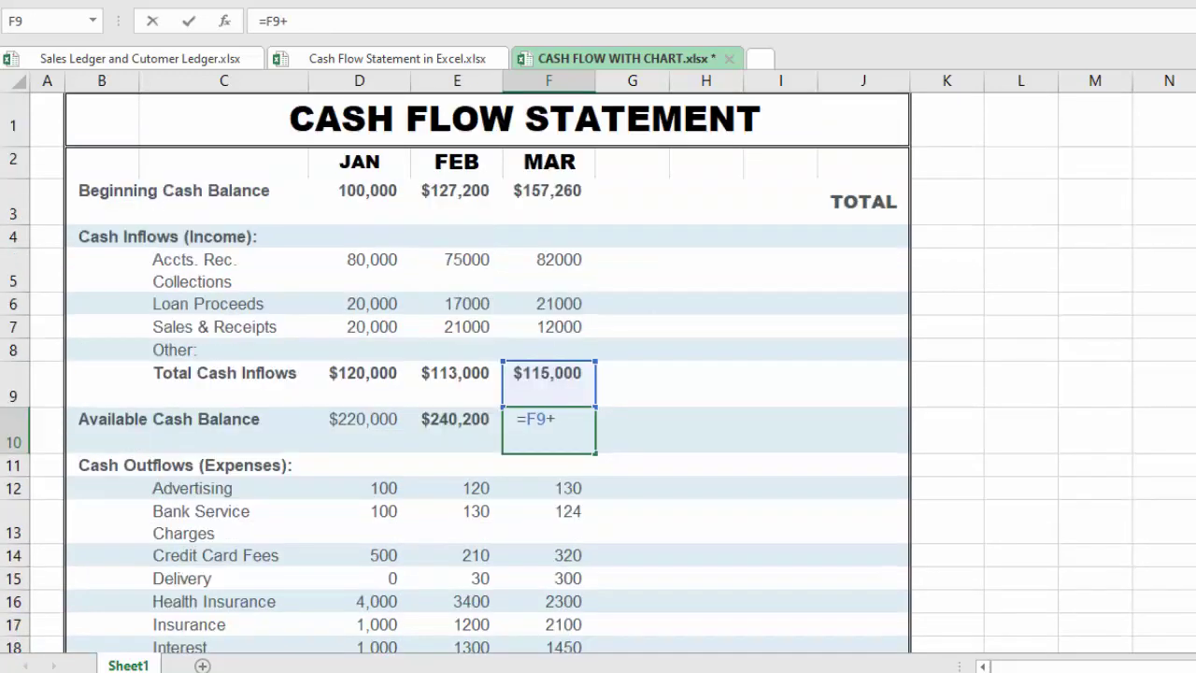
{"action": "left_click", "coordinate": [560, 190]}
{"action": "key", "text": "Return"}
{"action": "key", "text": "Up"}
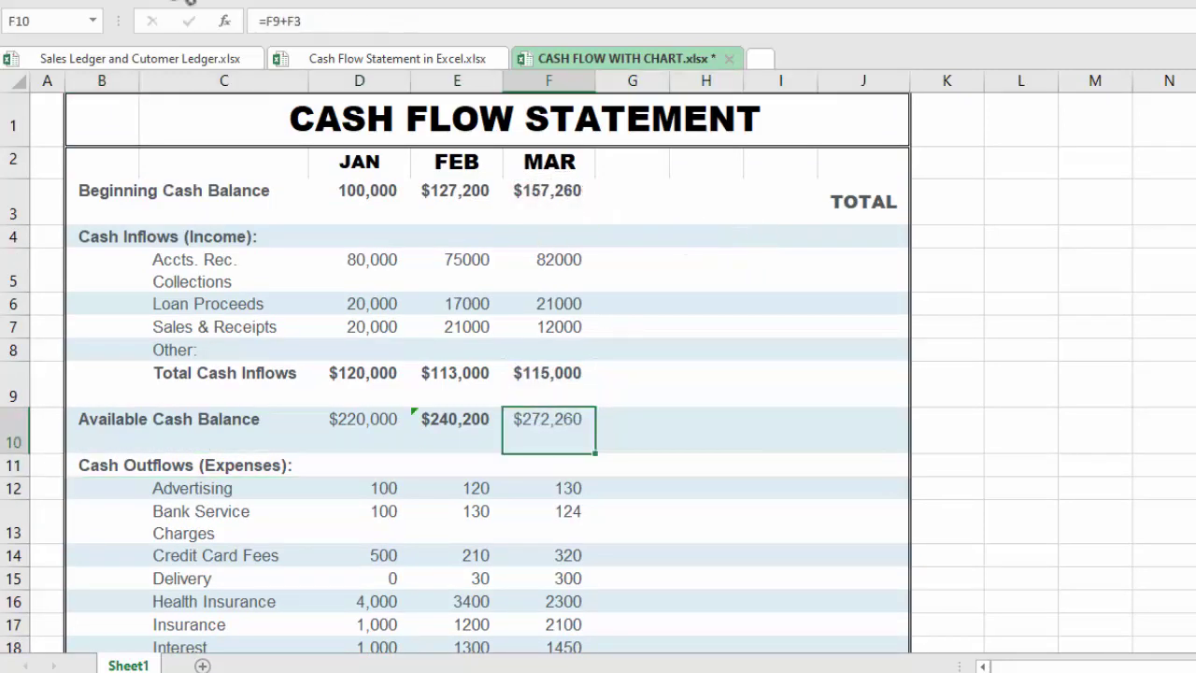
{"action": "key", "text": "ctrl+b"}
{"action": "scroll", "coordinate": [467, 374], "scroll_direction": "down", "scroll_amount": 1}
{"action": "scroll", "coordinate": [454, 373], "scroll_direction": "down", "scroll_amount": 1}
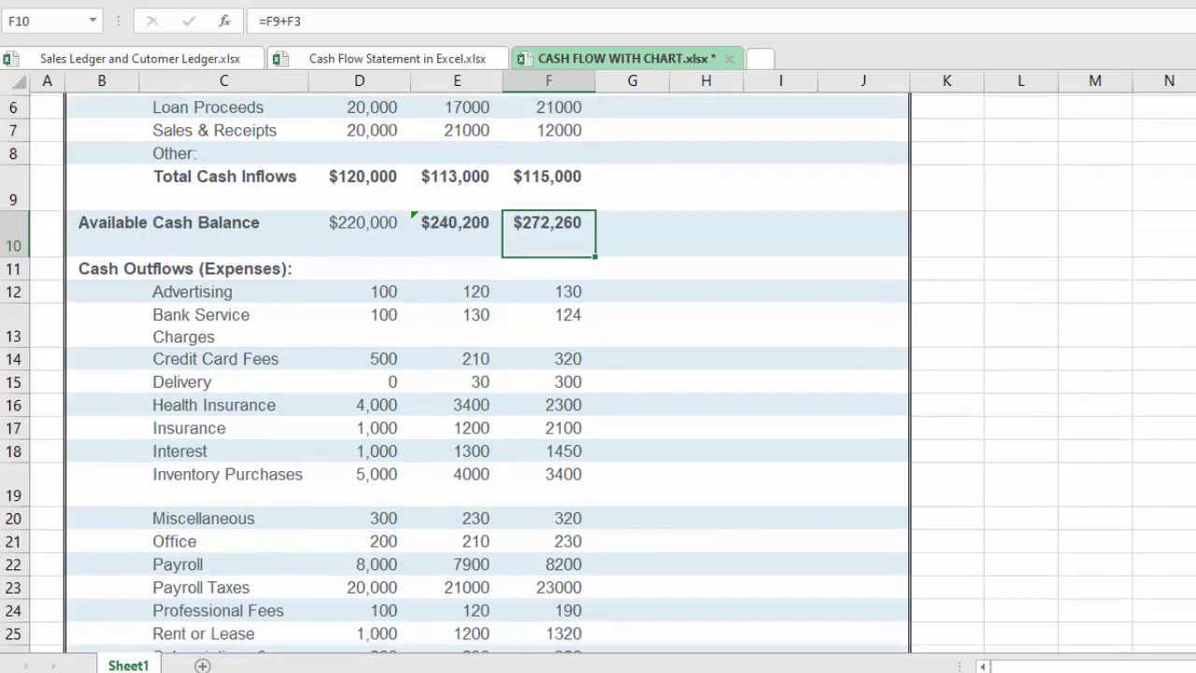
{"action": "scroll", "coordinate": [454, 373], "scroll_direction": "down", "scroll_amount": 1}
{"action": "scroll", "coordinate": [454, 374], "scroll_direction": "down", "scroll_amount": 1}
{"action": "scroll", "coordinate": [454, 374], "scroll_direction": "down", "scroll_amount": 1}
{"action": "scroll", "coordinate": [454, 374], "scroll_direction": "down", "scroll_amount": 1}
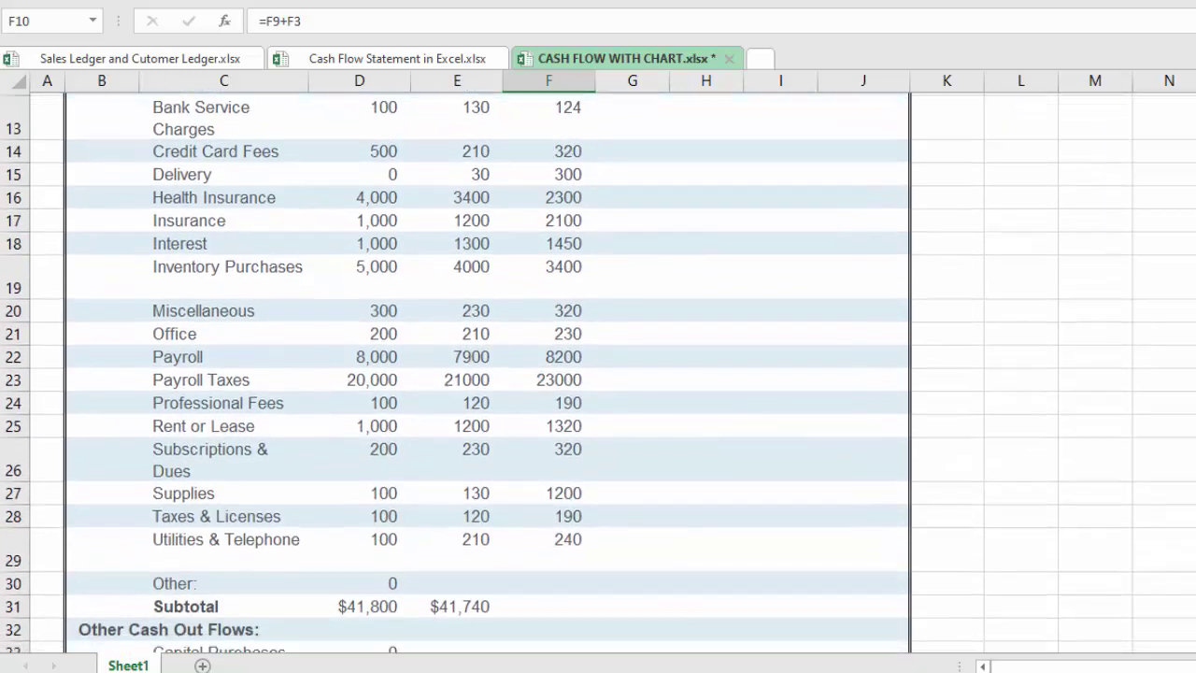
Sum MAR's expense subtotal in F31 ($45,334) and other outflows subtotal in F37 ($36,450).
{"action": "left_click", "coordinate": [556, 605]}
{"action": "key", "text": "alt+equal"}
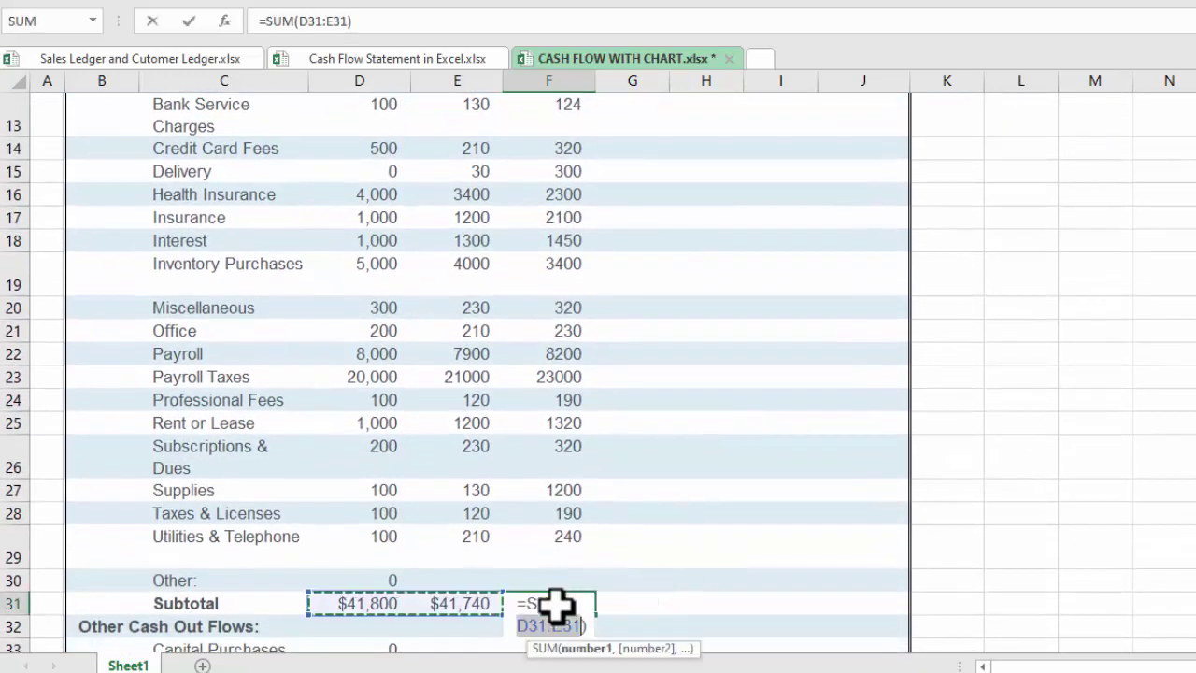
{"action": "mouse_move", "coordinate": [556, 581]}
{"action": "left_mouse_down"}
{"action": "mouse_move", "coordinate": [568, 110]}
{"action": "mouse_move", "coordinate": [553, 227]}
{"action": "left_mouse_up"}
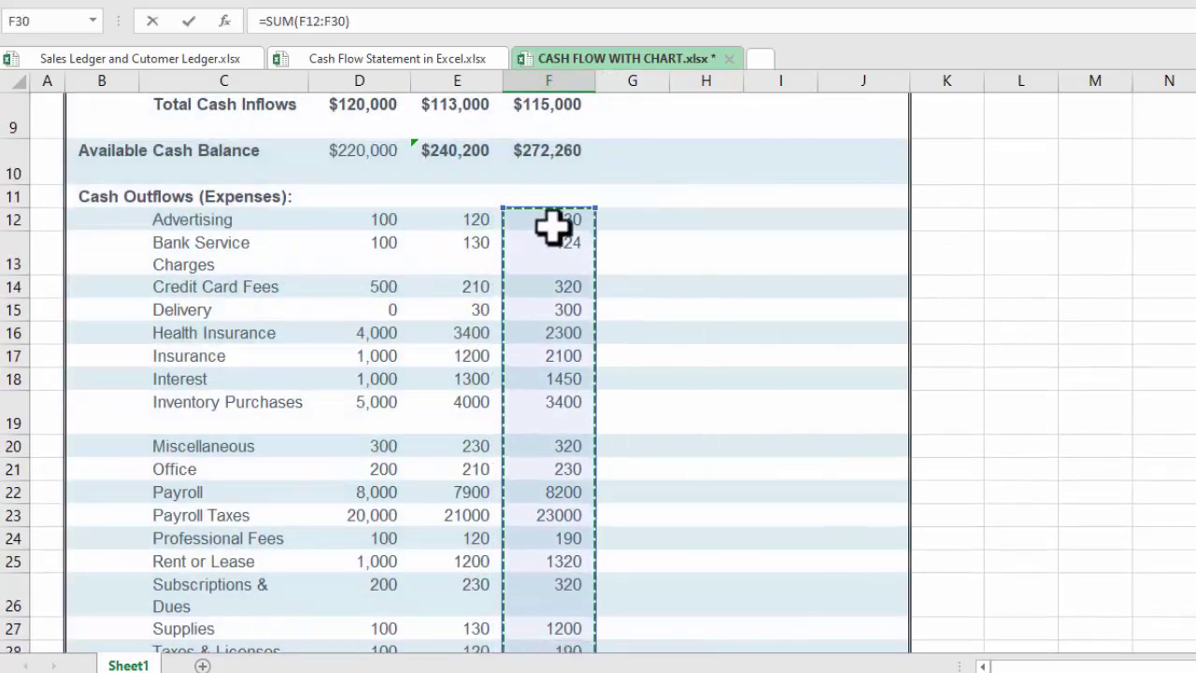
{"action": "key", "text": "Return"}
{"action": "scroll", "coordinate": [443, 520], "scroll_direction": "down", "scroll_amount": 2}
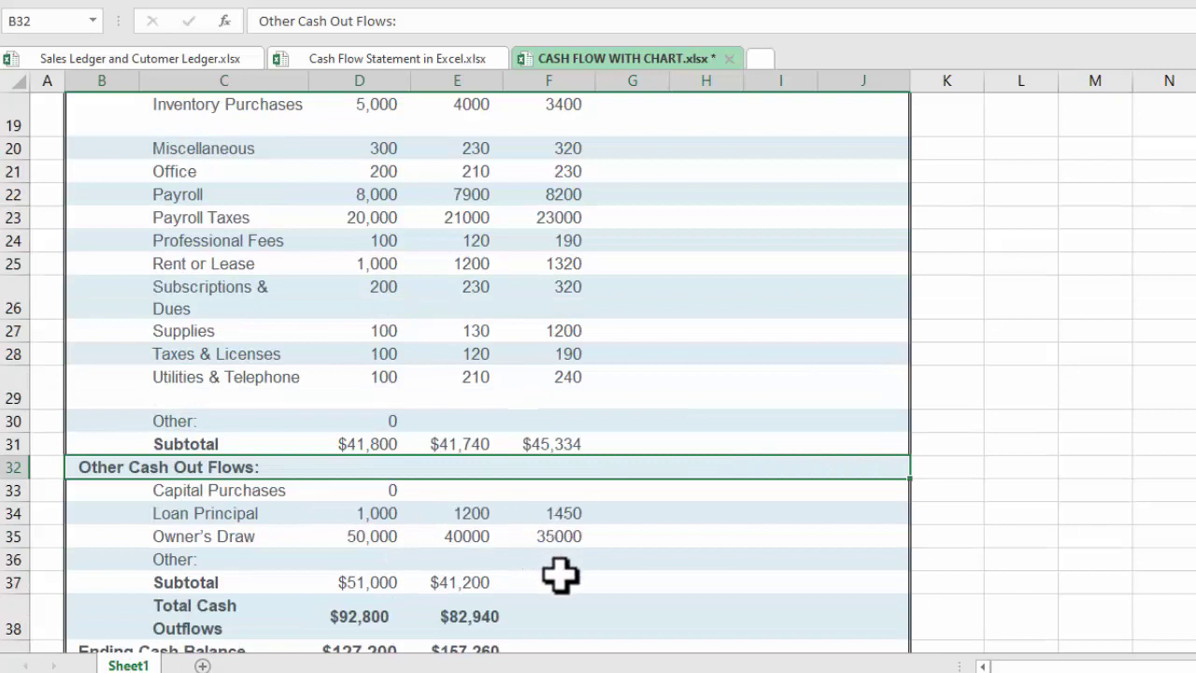
{"action": "left_click", "coordinate": [554, 586]}
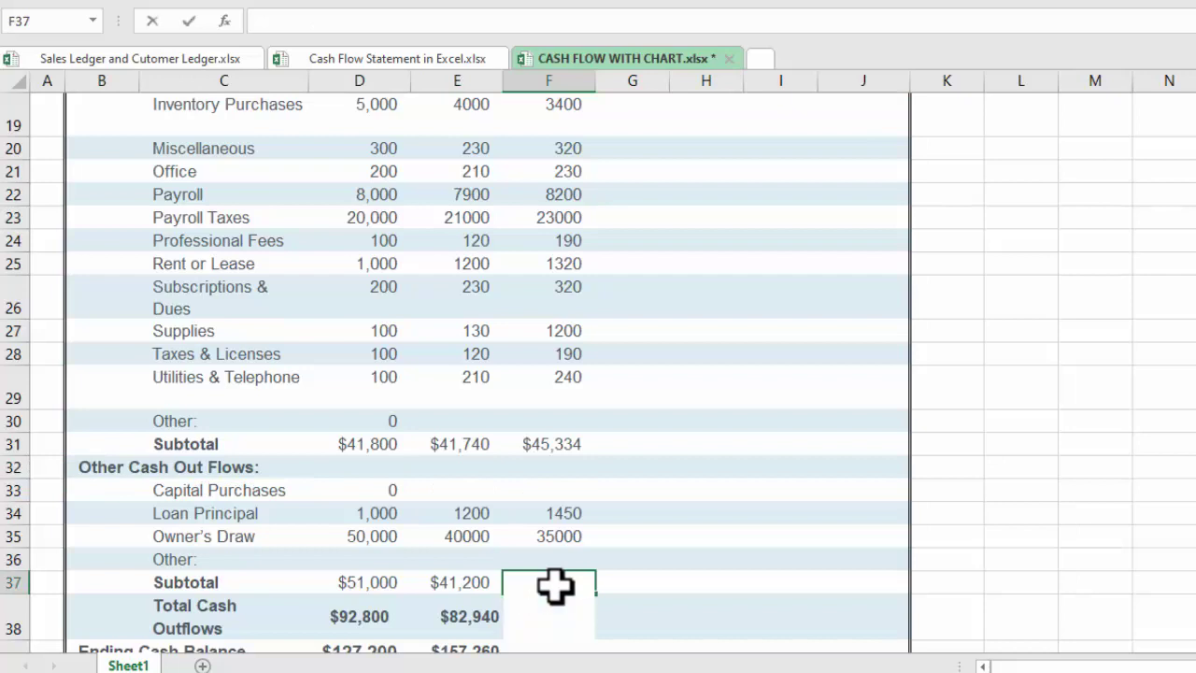
{"action": "key", "text": "alt+equal"}
{"action": "key", "text": "Return"}
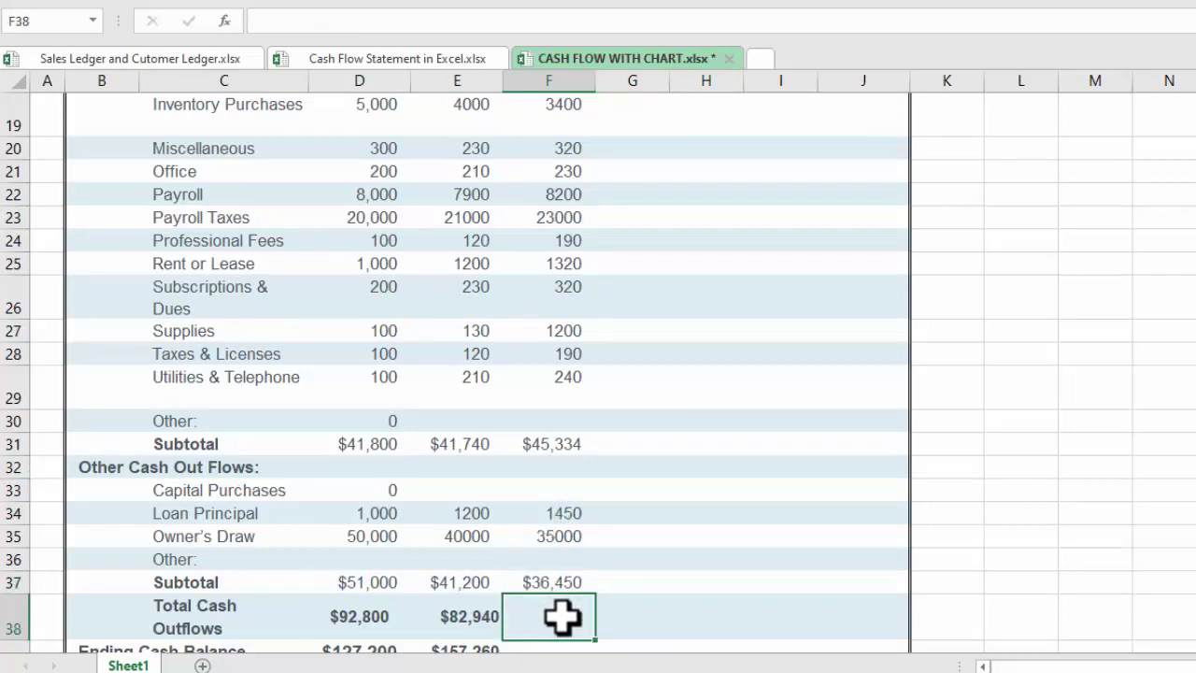
Total MAR's cash outflows in F38 with =SUM(F37+F31), giving $81,784.
{"action": "key", "text": "alt+equal"}
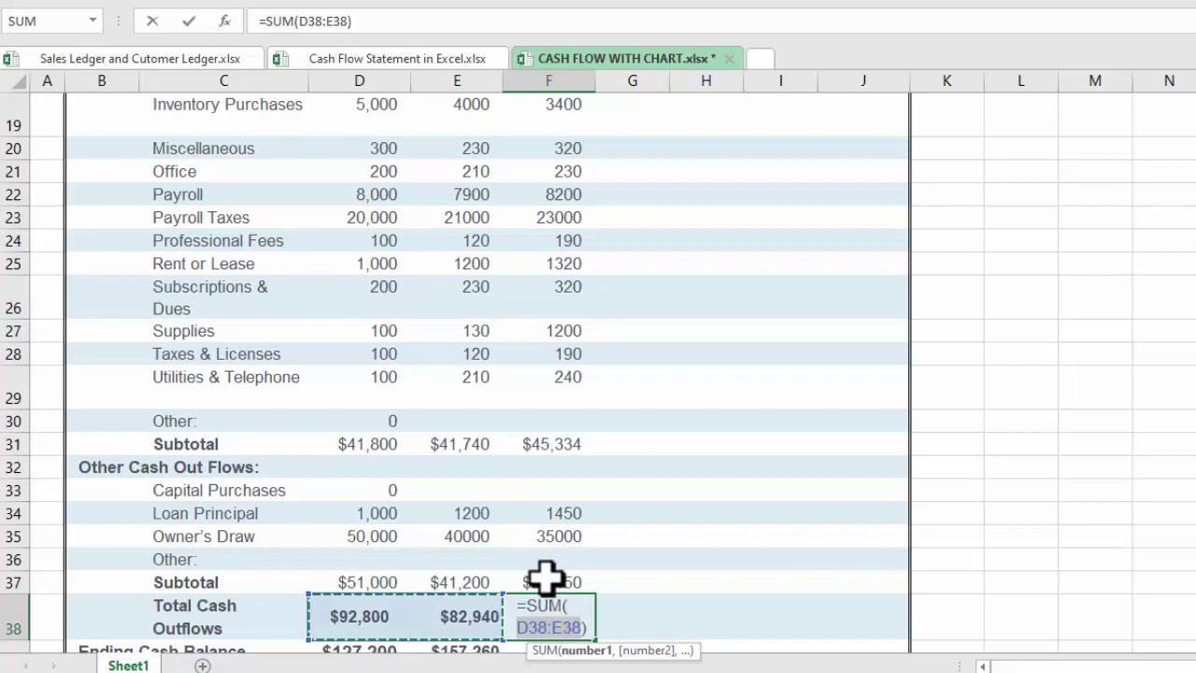
{"action": "left_click", "coordinate": [547, 577]}
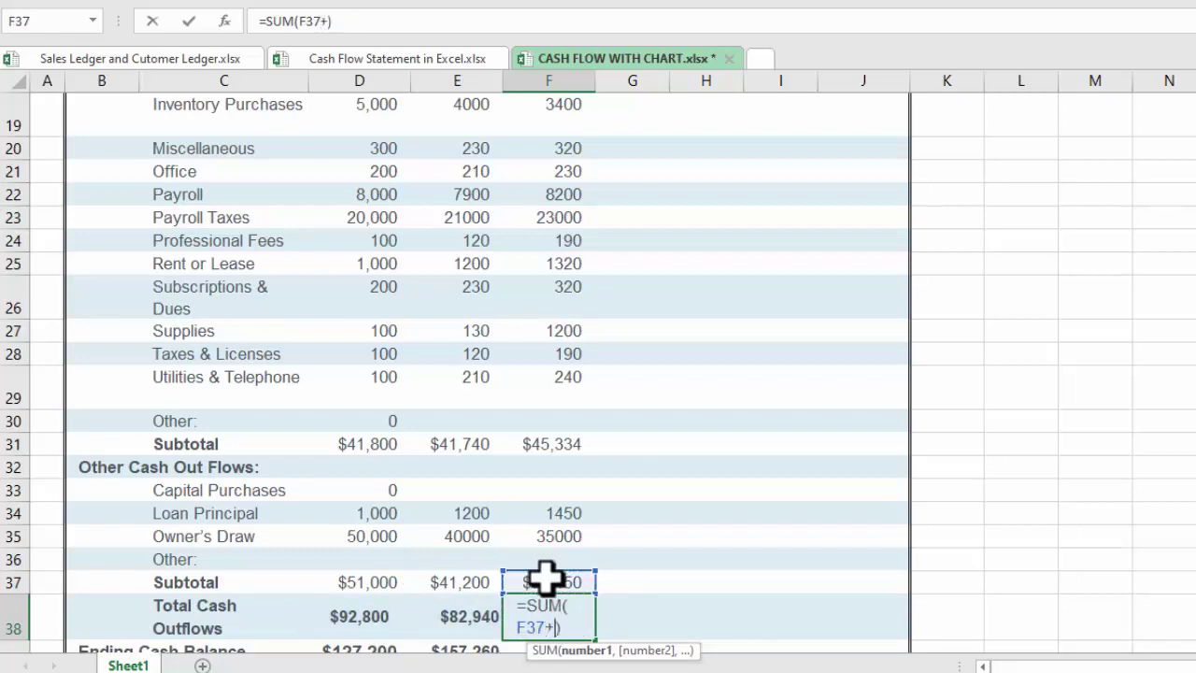
{"action": "left_click", "coordinate": [558, 437]}
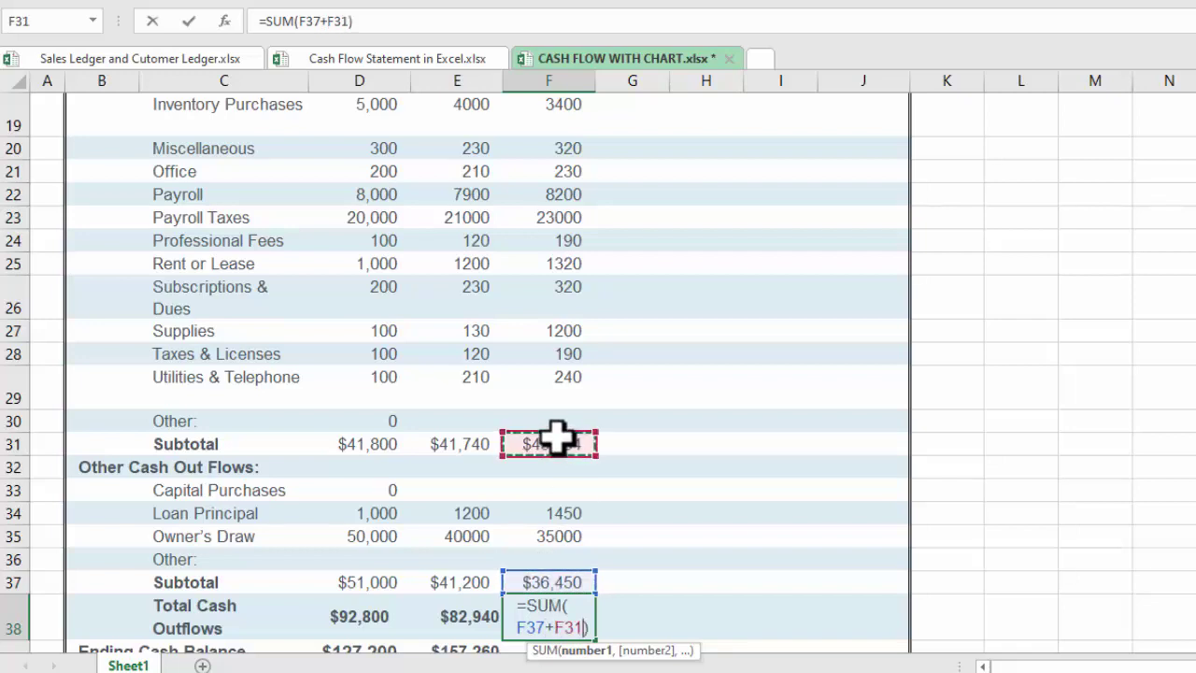
{"action": "key", "text": "Return"}
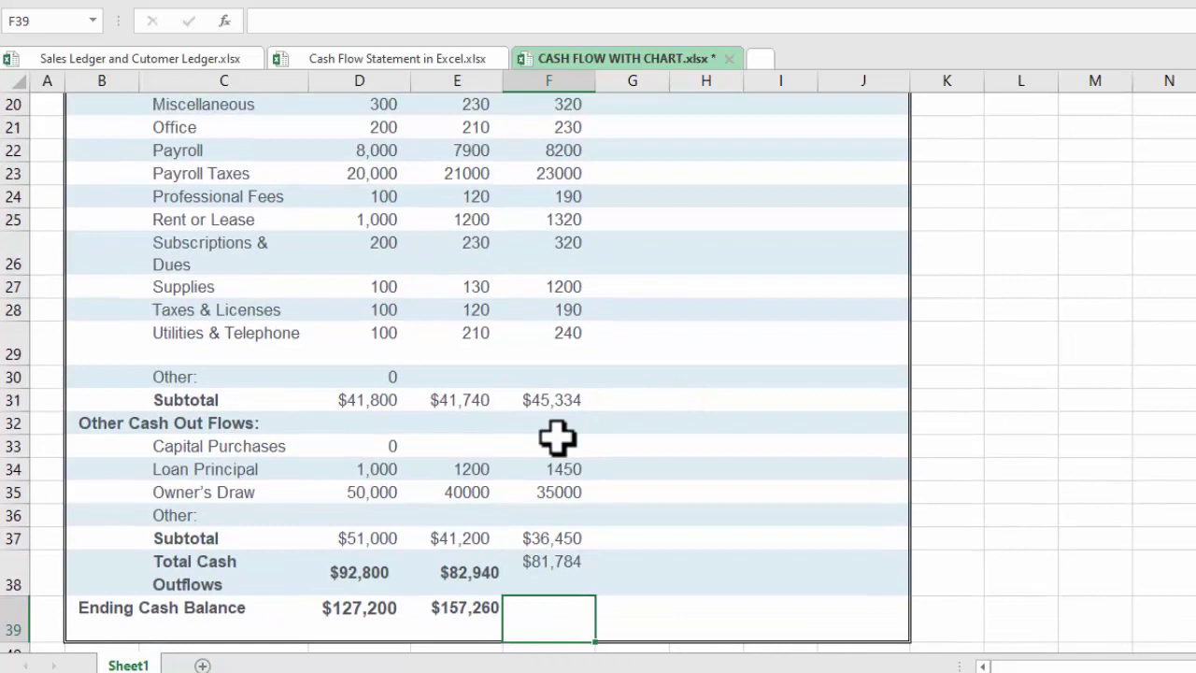
{"action": "left_click", "coordinate": [547, 563]}
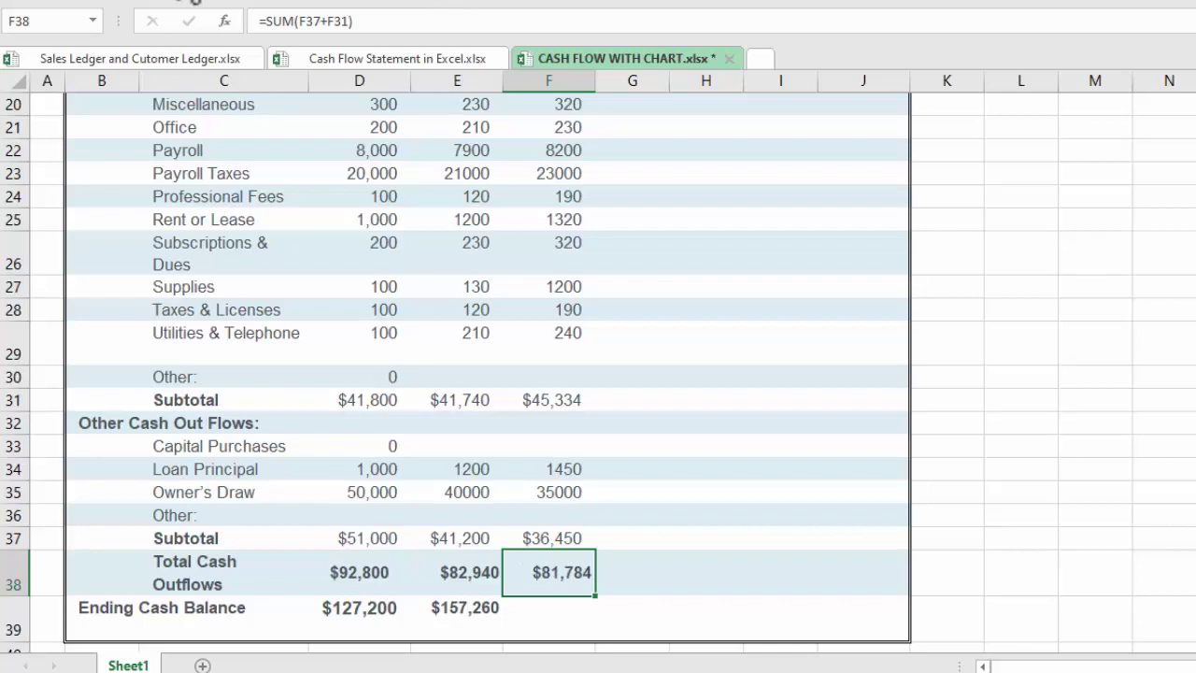
Enter =F10-F38 in F39 so MAR's Ending Cash Balance shows $190,476.
{"action": "left_click", "coordinate": [543, 609]}
{"action": "type", "text": "="}
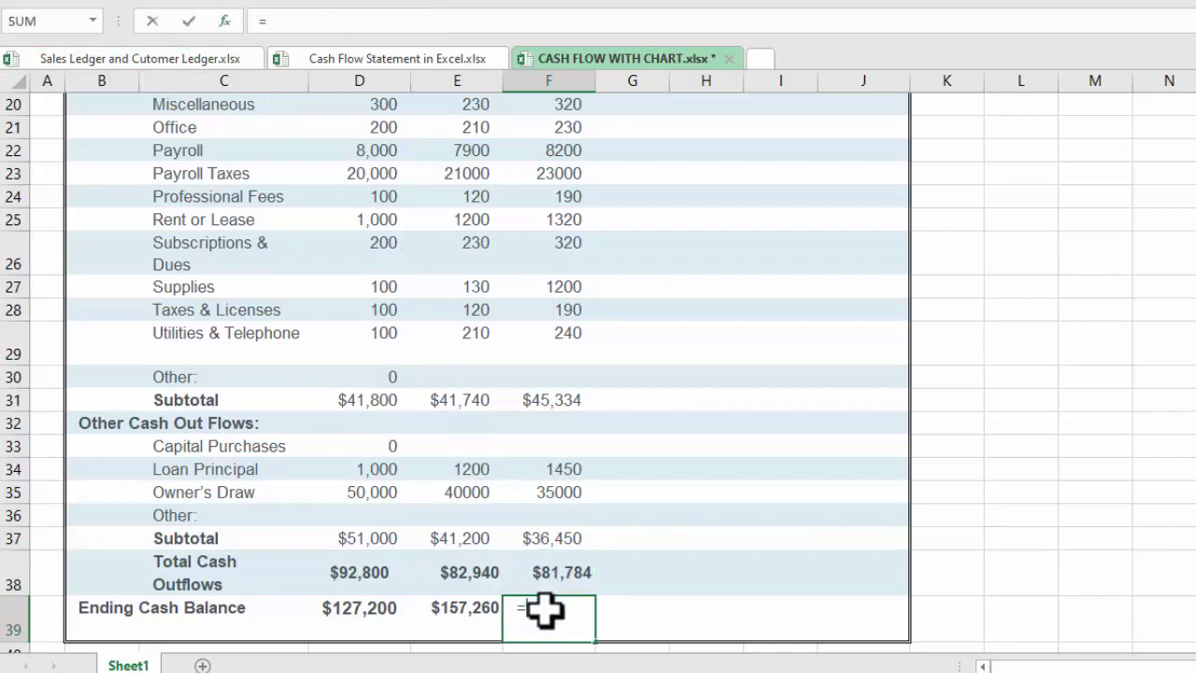
{"action": "scroll", "coordinate": [544, 609], "scroll_direction": "up", "scroll_amount": 6}
{"action": "left_click", "coordinate": [548, 371]}
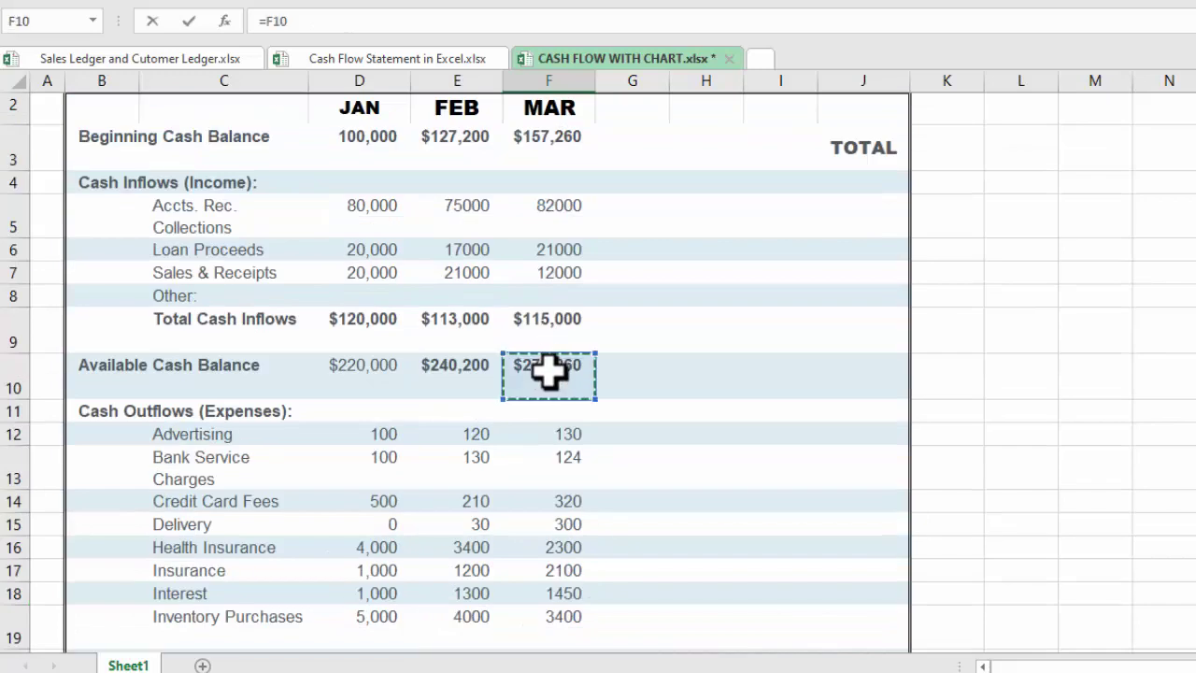
{"action": "type", "text": "-"}
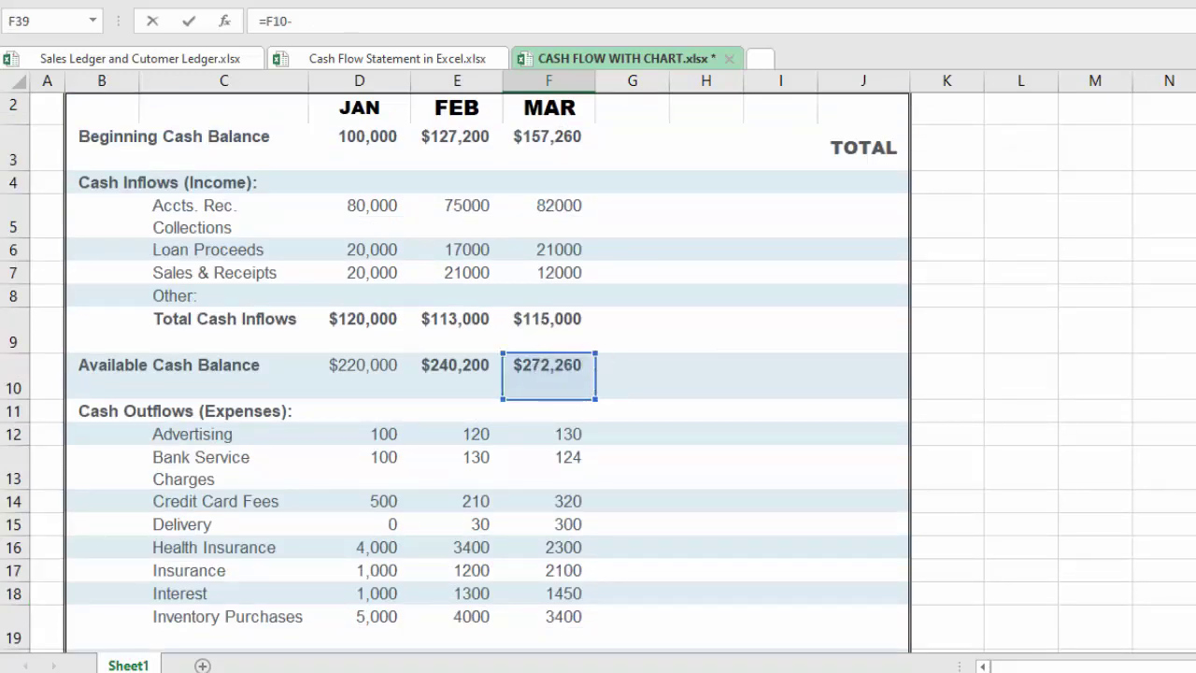
{"action": "scroll", "coordinate": [579, 374], "scroll_direction": "down", "scroll_amount": 6}
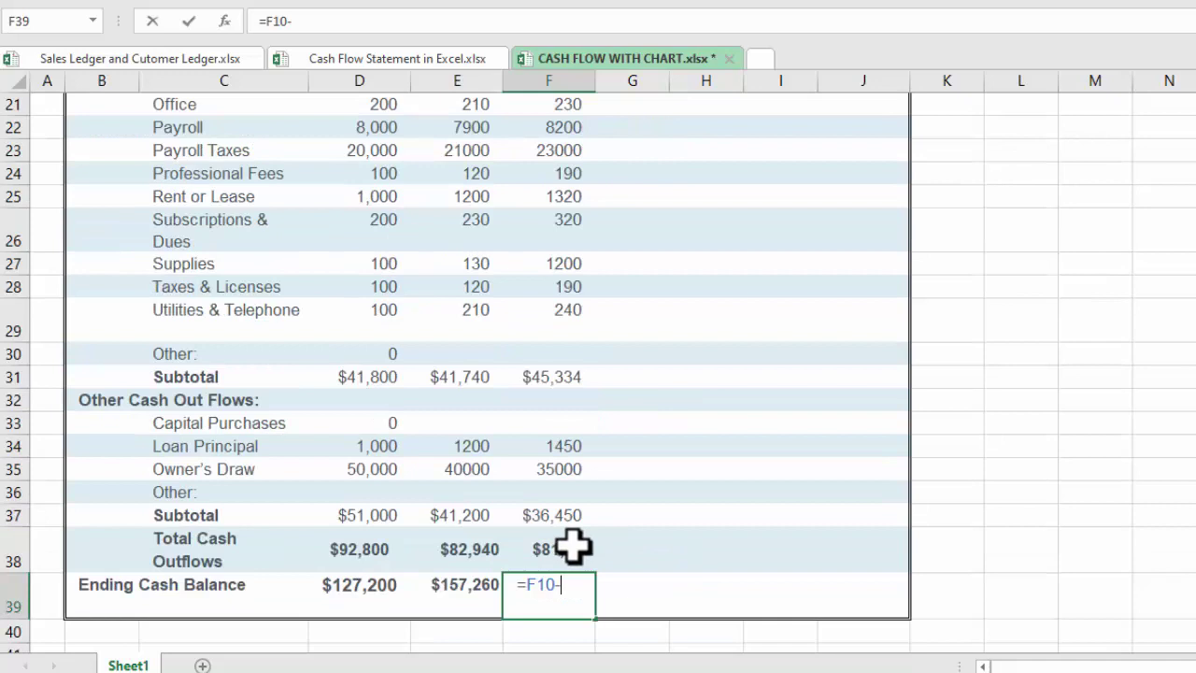
{"action": "left_click", "coordinate": [572, 547]}
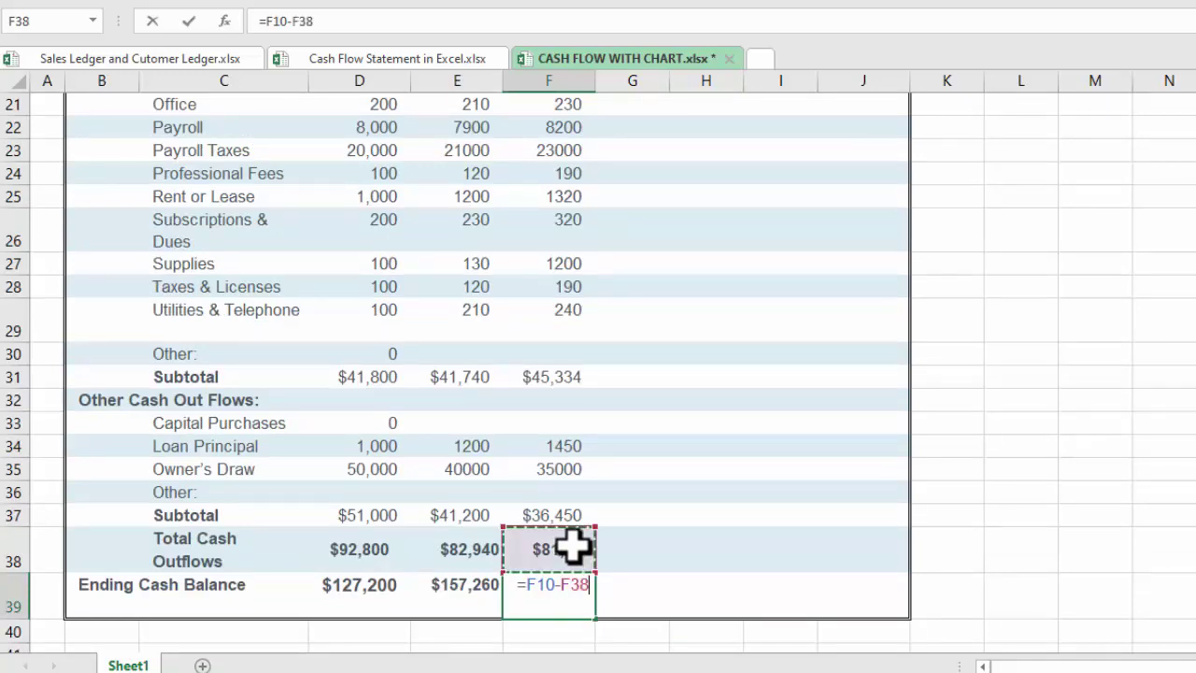
{"action": "key", "text": "Return"}
{"action": "left_click", "coordinate": [535, 579]}
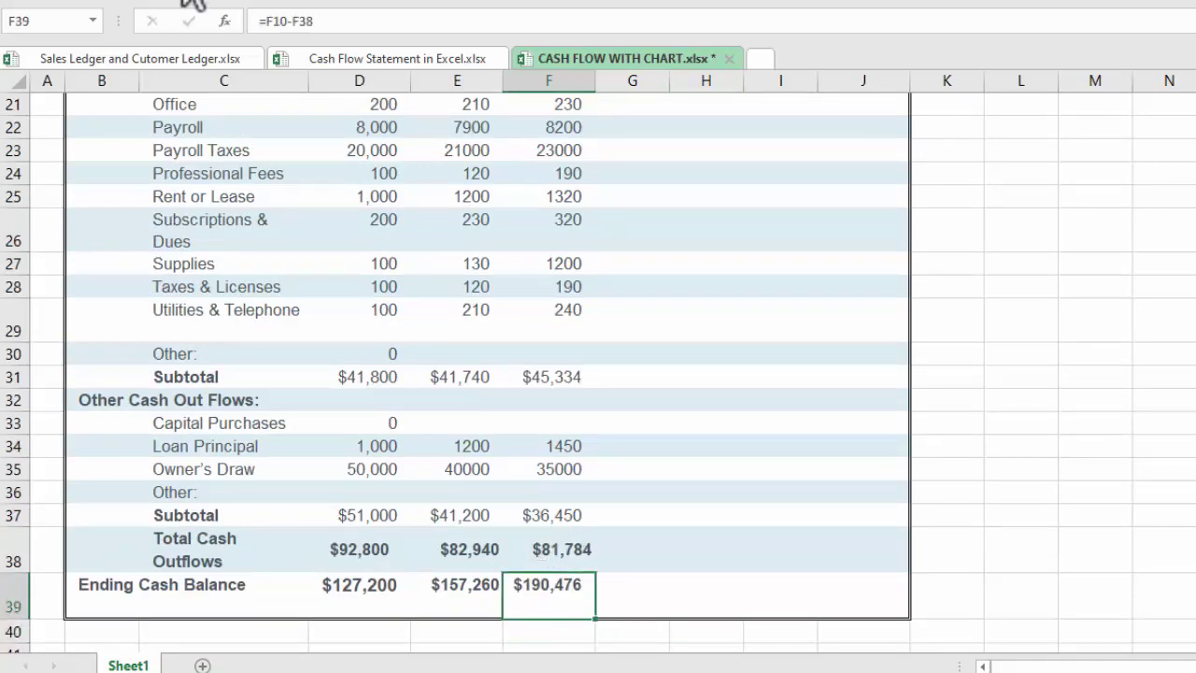
{"action": "scroll", "coordinate": [448, 426], "scroll_direction": "up", "scroll_amount": 7}
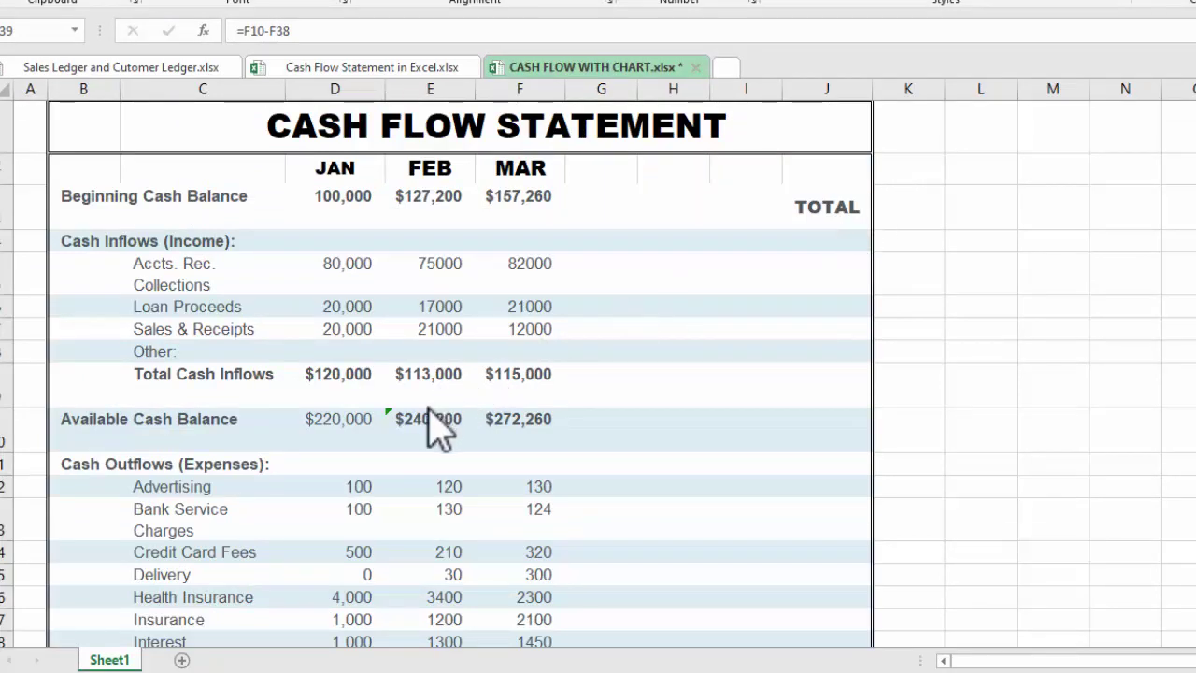
Sum the JAN–MAR Accts. Rec. row (237,000) in the TOTAL column and copy it down the income rows.
{"action": "left_click", "coordinate": [827, 267]}
{"action": "type", "text": "="}
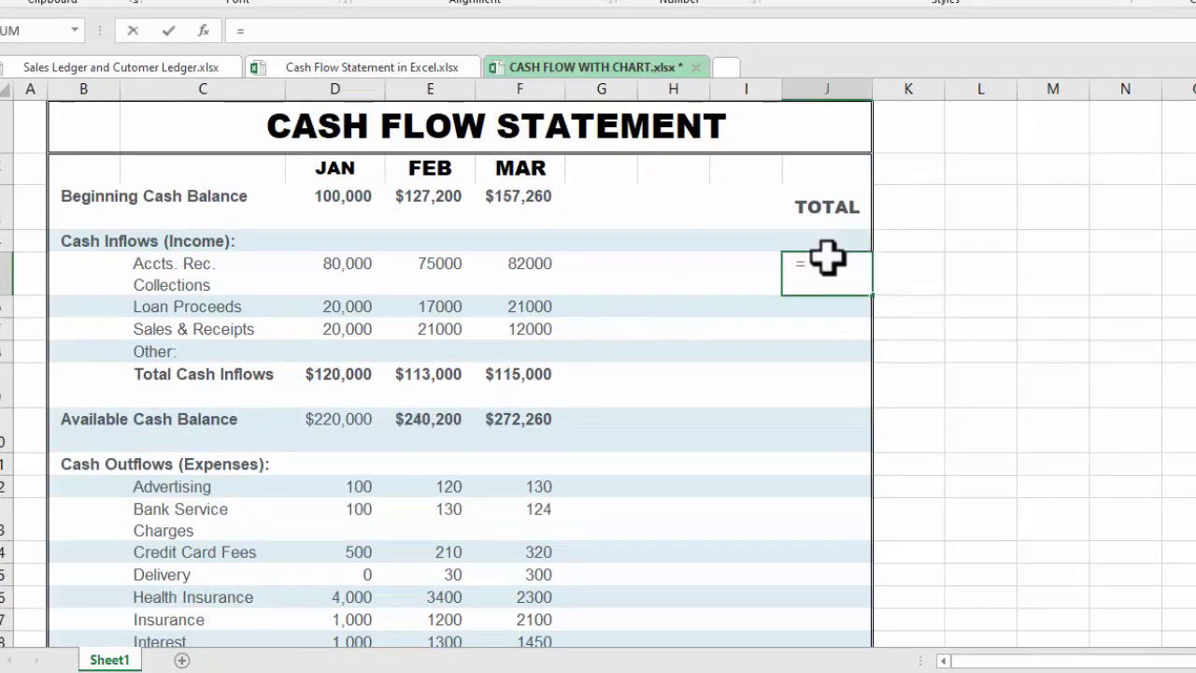
{"action": "type", "text": "SUM("}
{"action": "left_click_drag", "start_coordinate": [328, 261], "coordinate": [546, 257]}
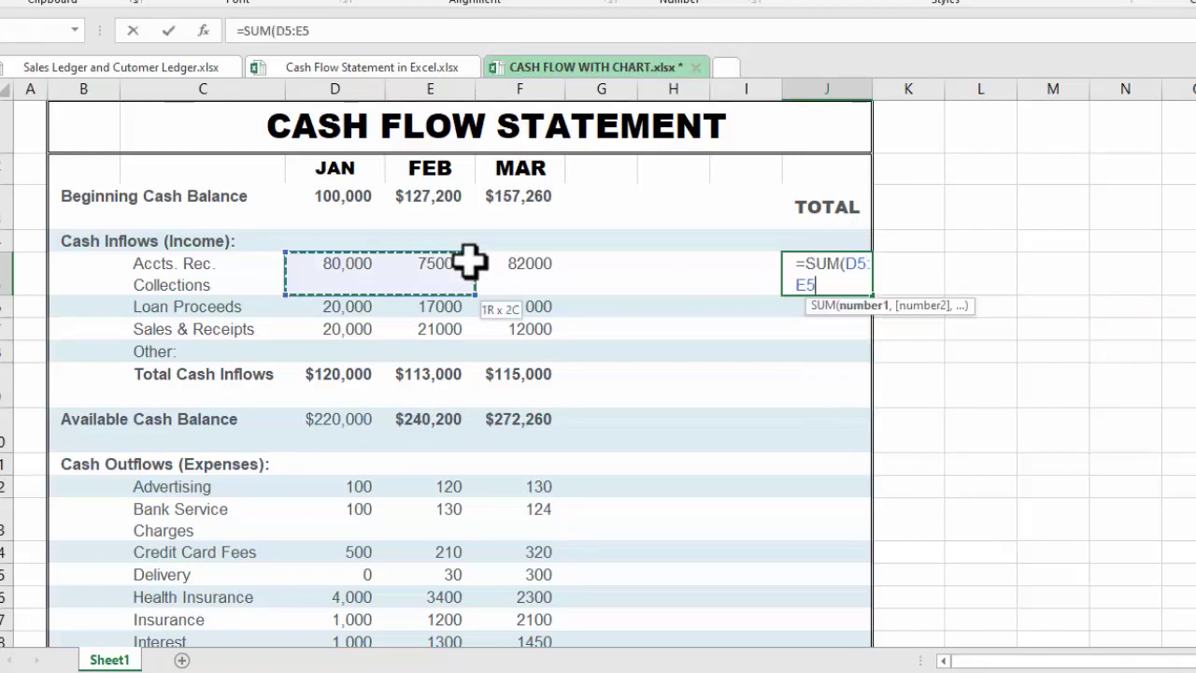
{"action": "type", "text": ")"}
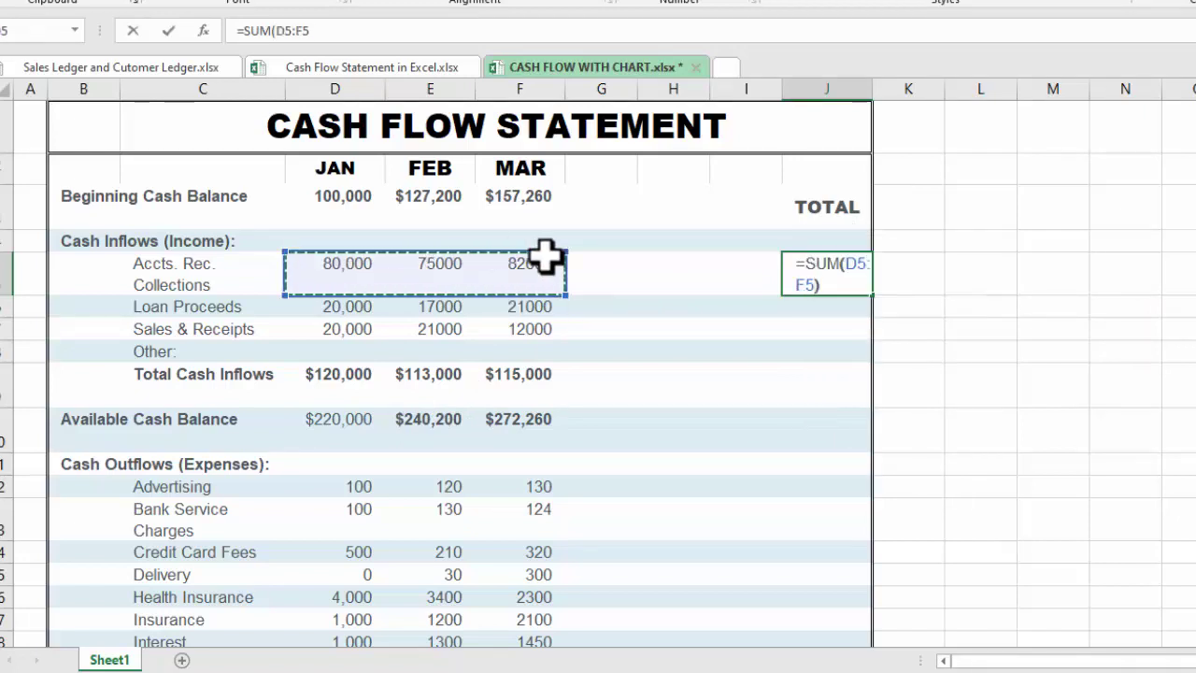
{"action": "key", "text": "Return"}
{"action": "left_click", "coordinate": [827, 270]}
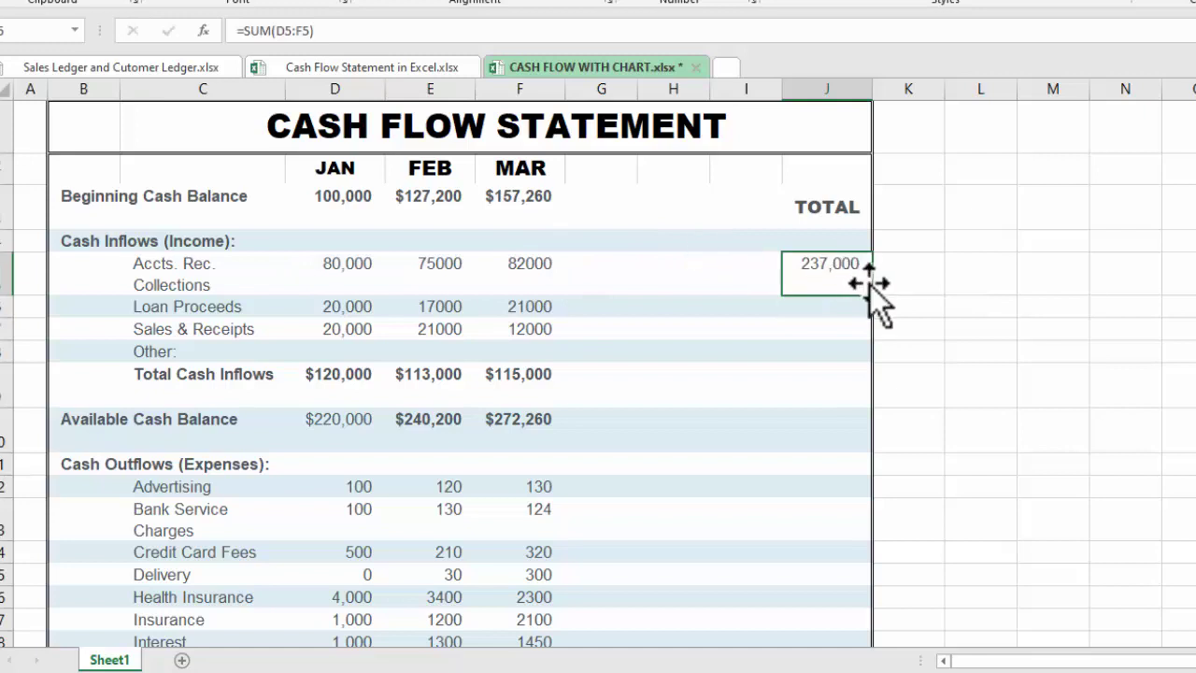
{"action": "mouse_move", "coordinate": [871, 294]}
{"action": "left_mouse_down"}
{"action": "mouse_move", "coordinate": [861, 484]}
{"action": "mouse_move", "coordinate": [795, 289]}
{"action": "left_mouse_up"}
{"action": "left_click", "coordinate": [804, 305]}
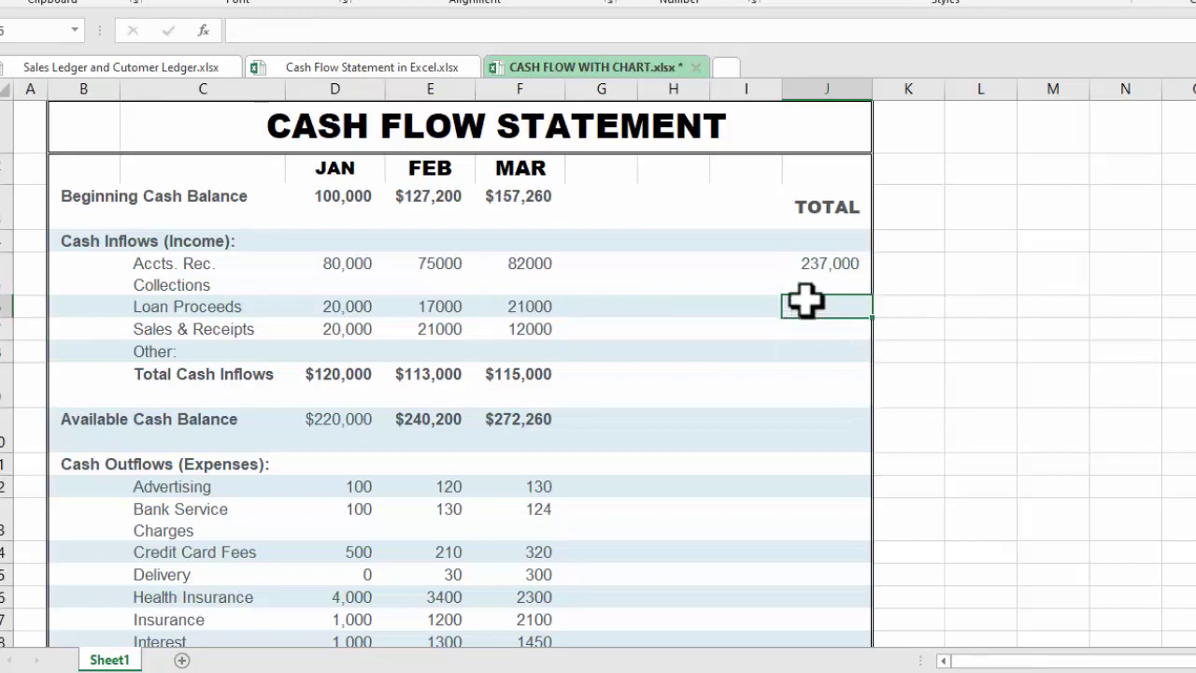
{"action": "left_click", "coordinate": [803, 285]}
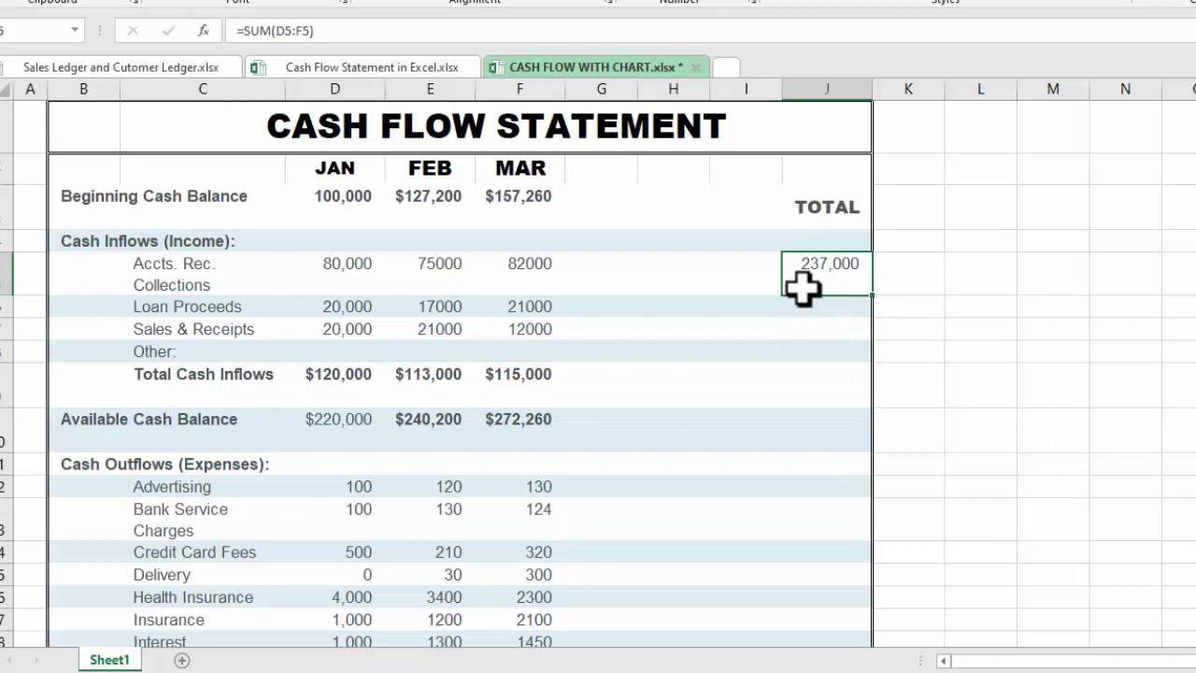
{"action": "left_click_drag", "start_coordinate": [870, 297], "coordinate": [864, 310]}
{"action": "left_click", "coordinate": [850, 327]}
{"action": "key", "text": "ctrl+d"}
Total the Total Cash Inflows row ($348,000) and Available Cash Balance row ($732,460).
{"action": "left_click", "coordinate": [822, 374]}
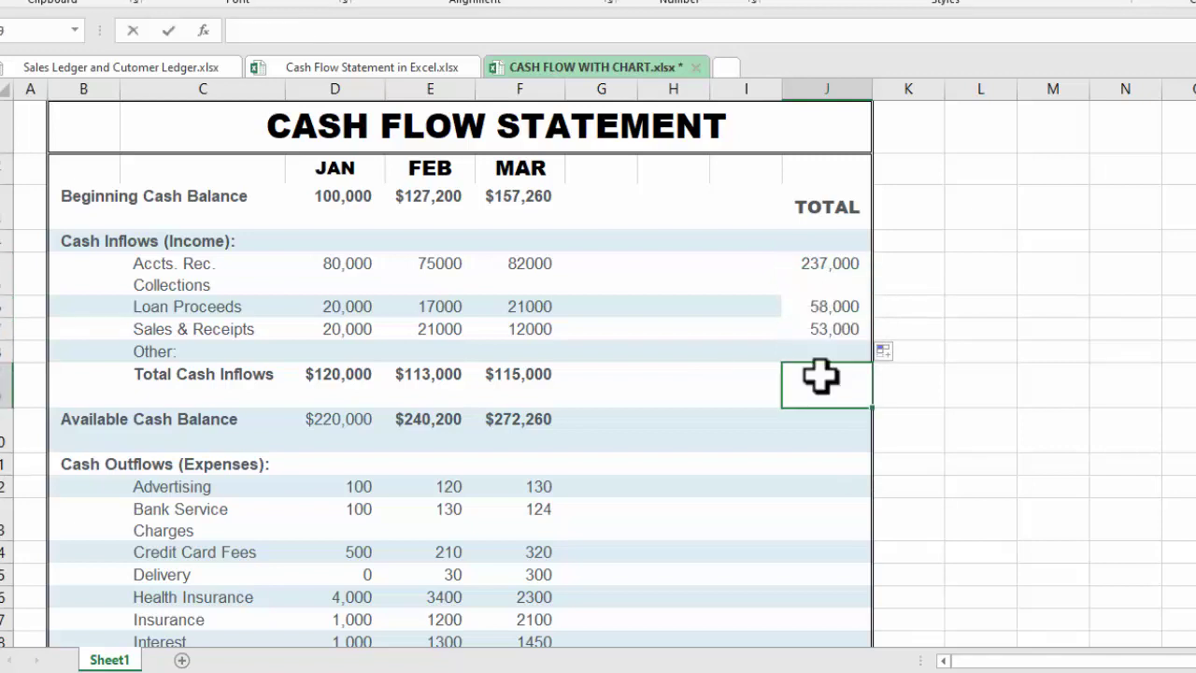
{"action": "key", "text": "alt+equal"}
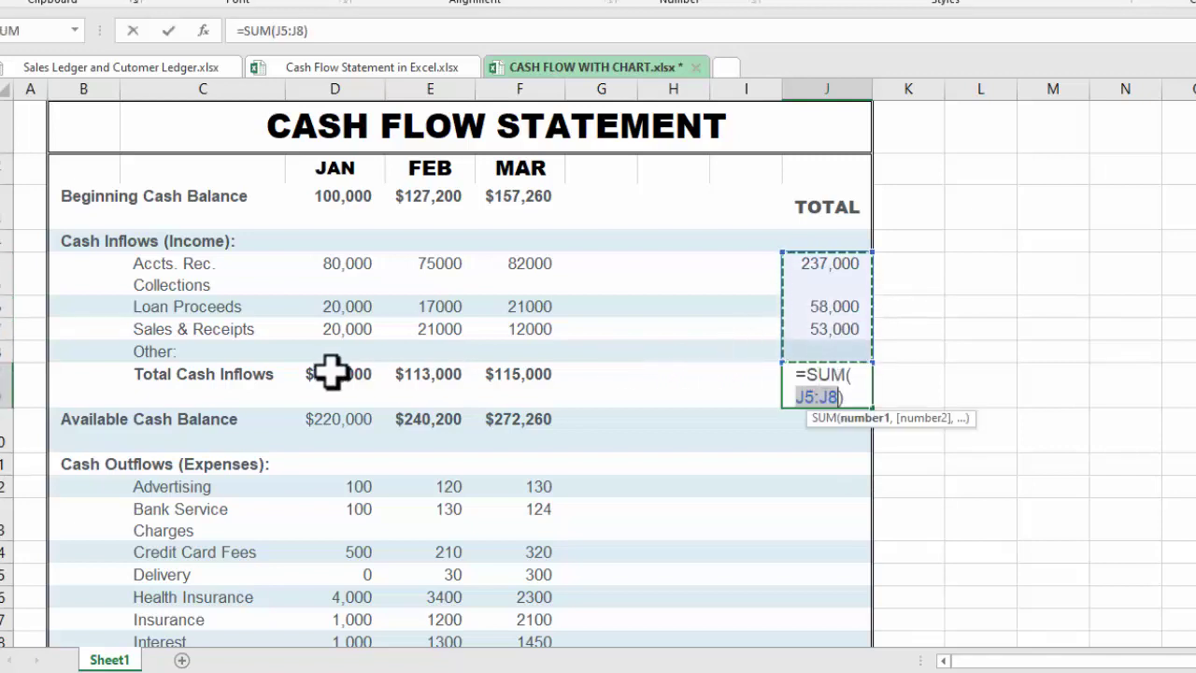
{"action": "left_click_drag", "start_coordinate": [323, 373], "coordinate": [533, 374]}
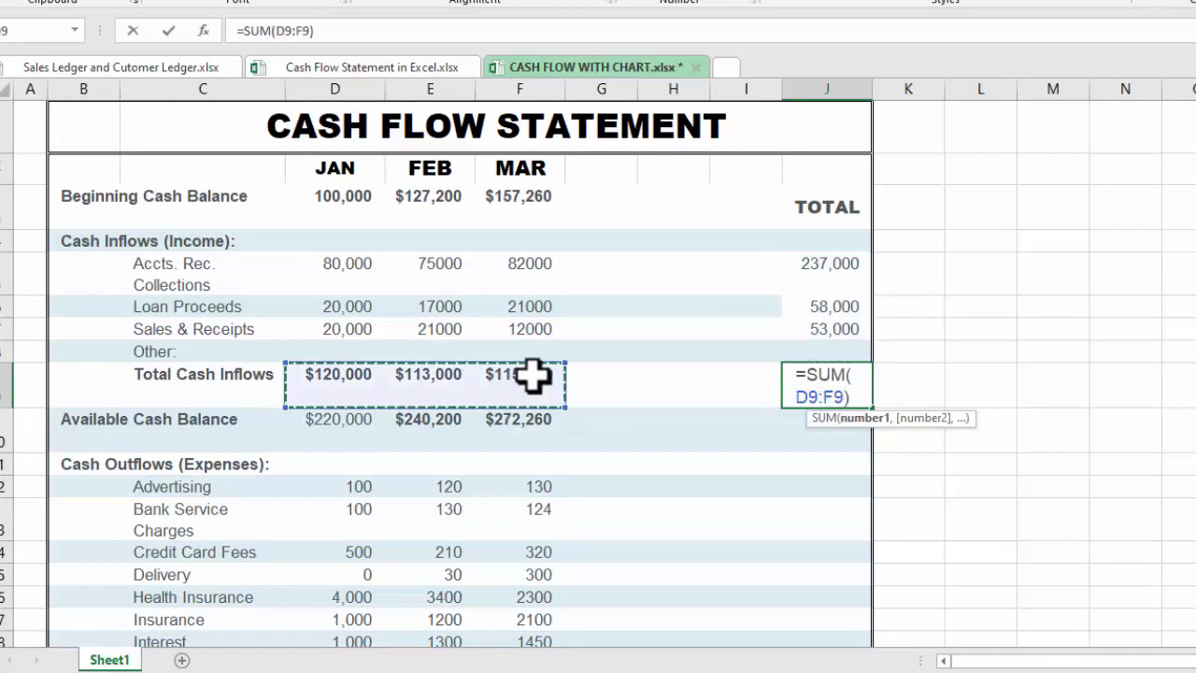
{"action": "key", "text": "Return"}
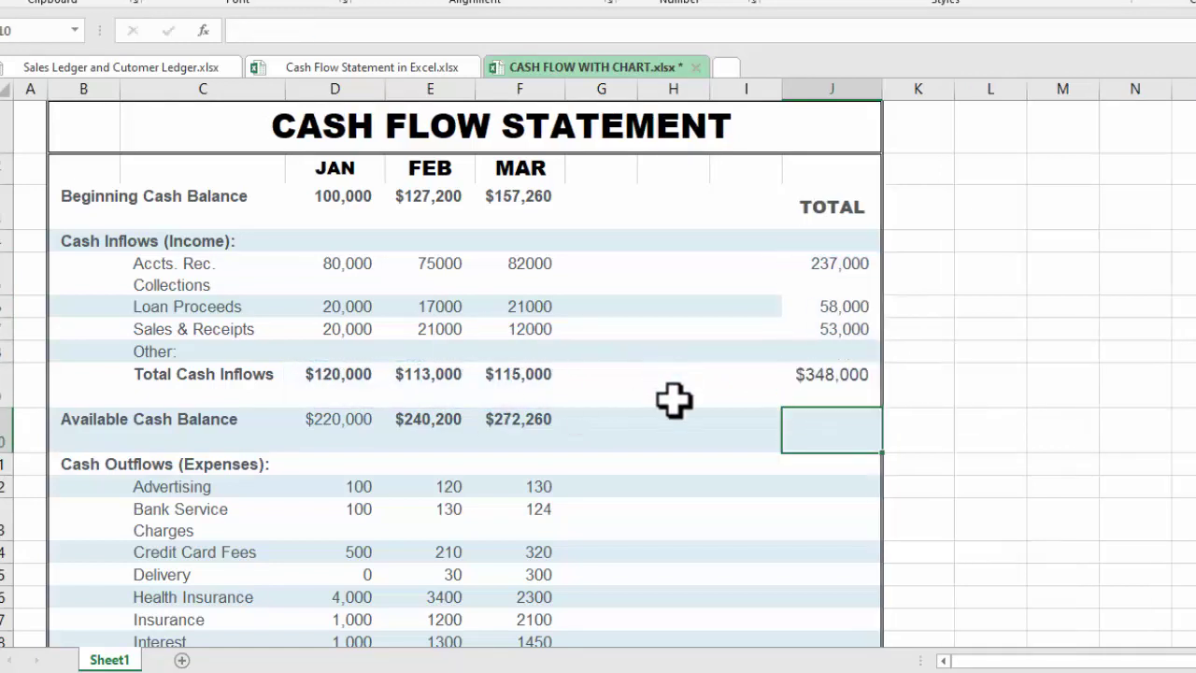
{"action": "key", "text": "alt+equal"}
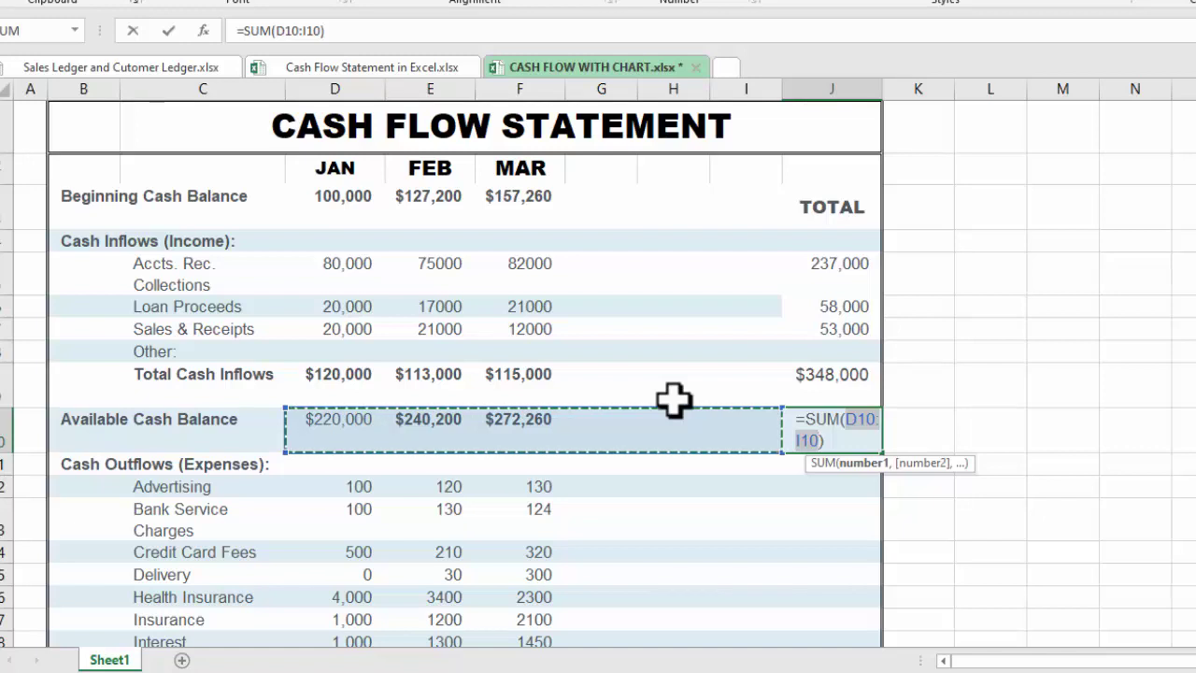
{"action": "key", "text": "Return"}
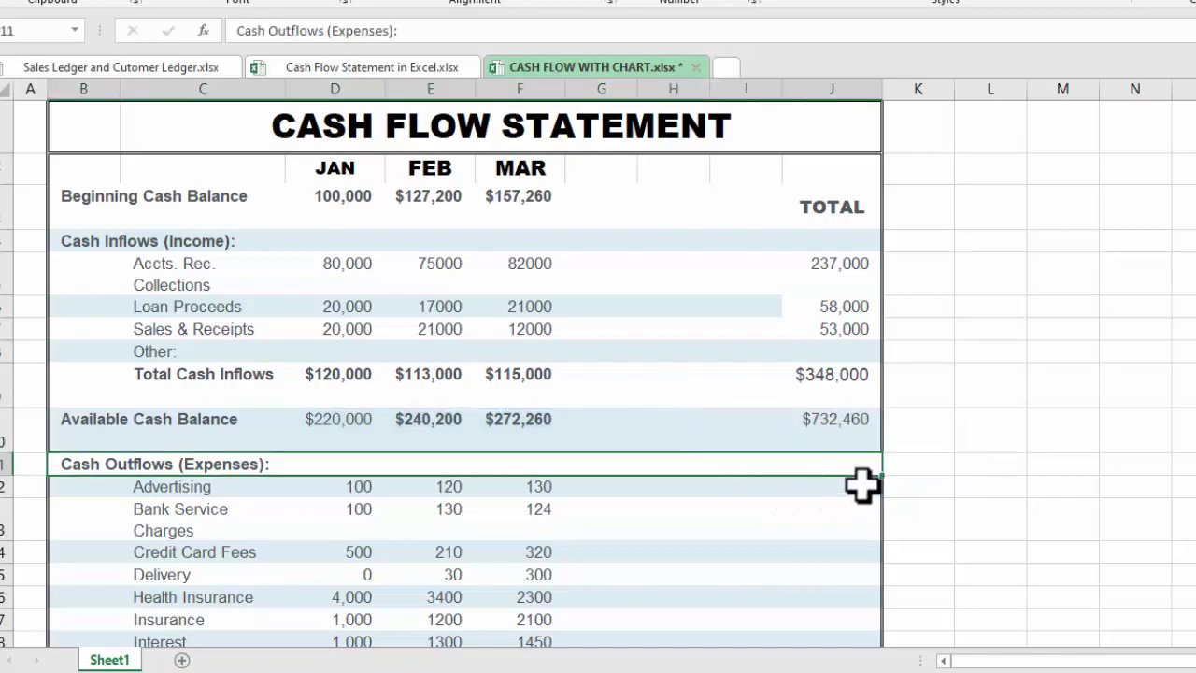
AutoSum the Advertising and Bank Service Charges rows in the TOTAL column.
{"action": "left_click", "coordinate": [861, 484]}
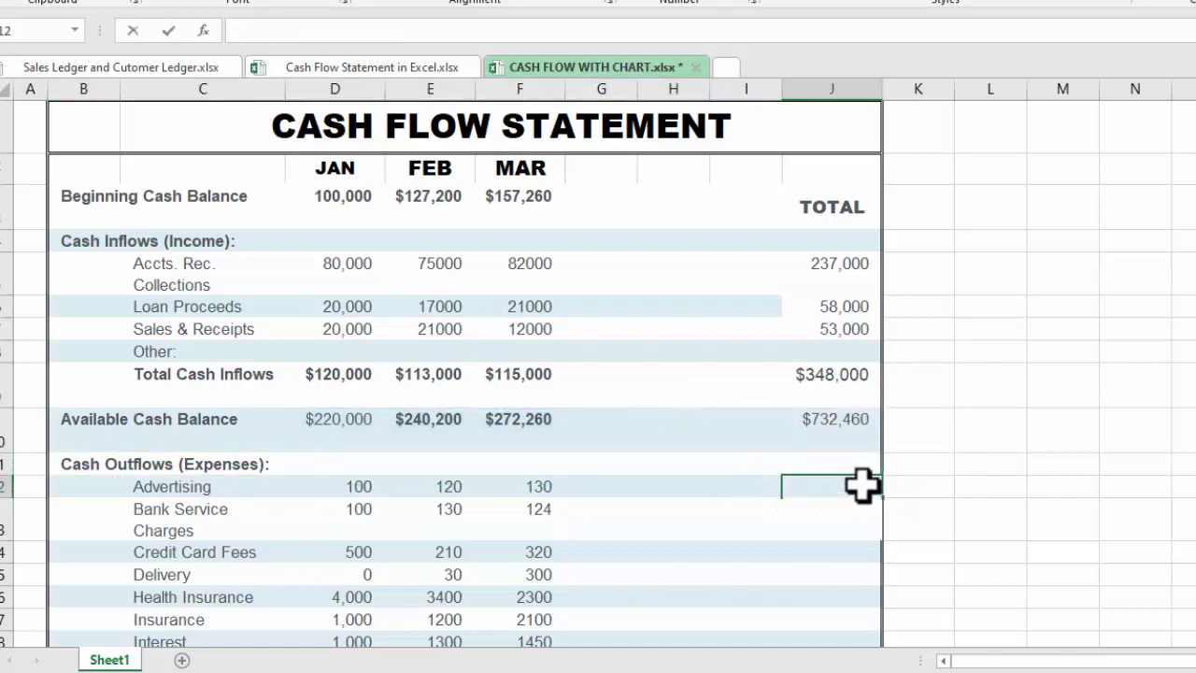
{"action": "key", "text": "alt+equal"}
{"action": "key", "text": "Return"}
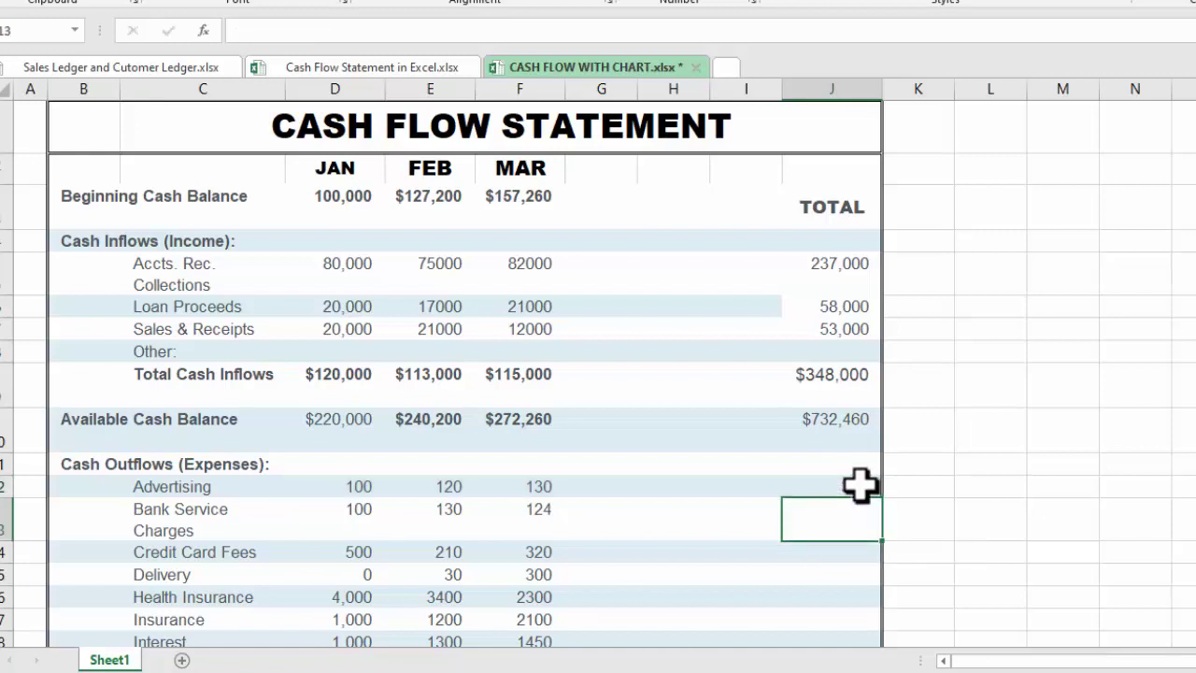
{"action": "key", "text": "alt+equal"}
{"action": "key", "text": "Return"}
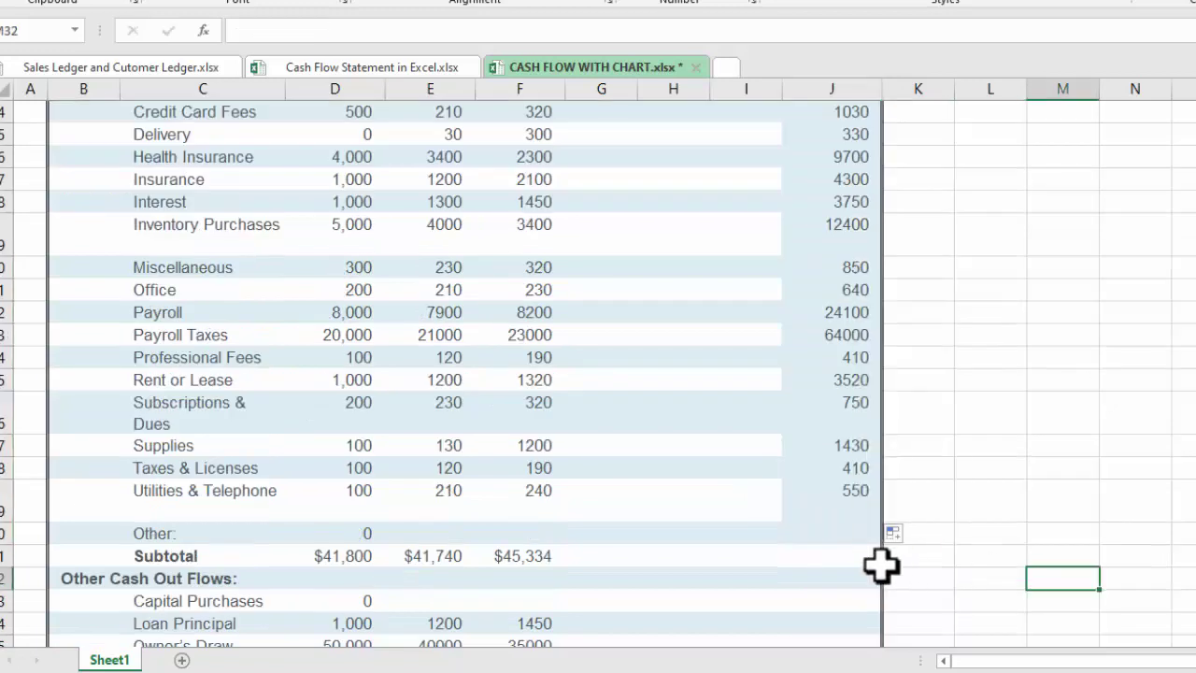
AutoSum the Loan Principal row across the months and return to the top of the sheet.
{"action": "left_click", "coordinate": [834, 528]}
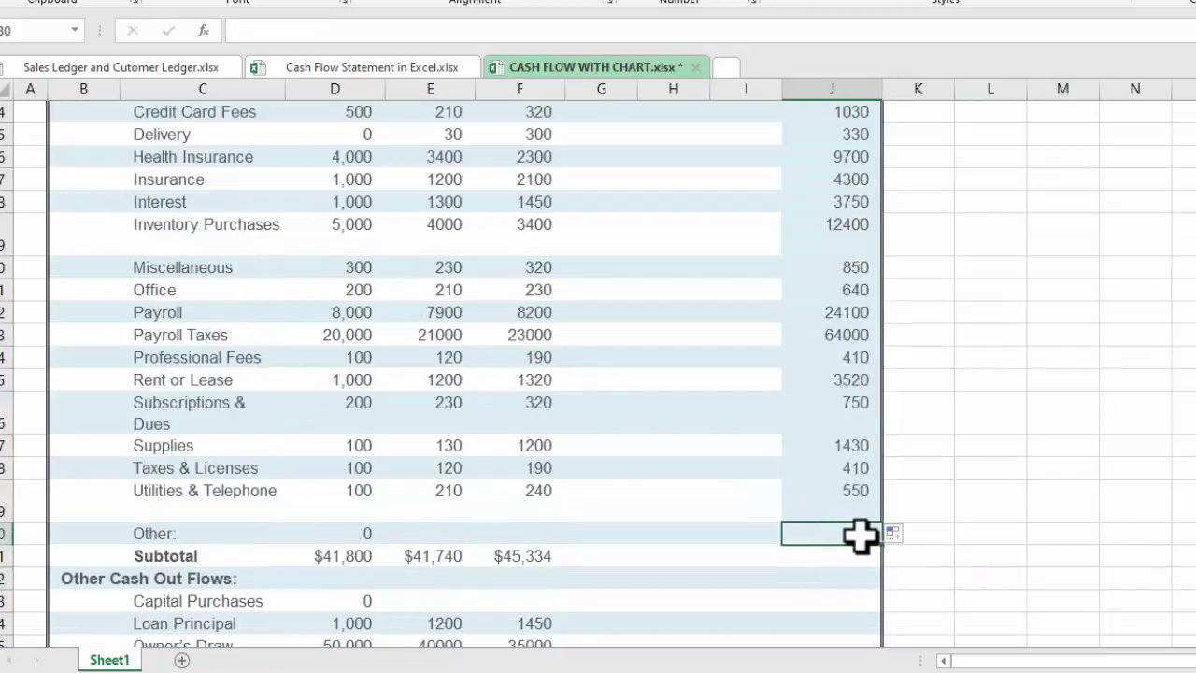
{"action": "scroll", "coordinate": [847, 499], "scroll_direction": "down", "scroll_amount": 2}
{"action": "left_click", "coordinate": [769, 445]}
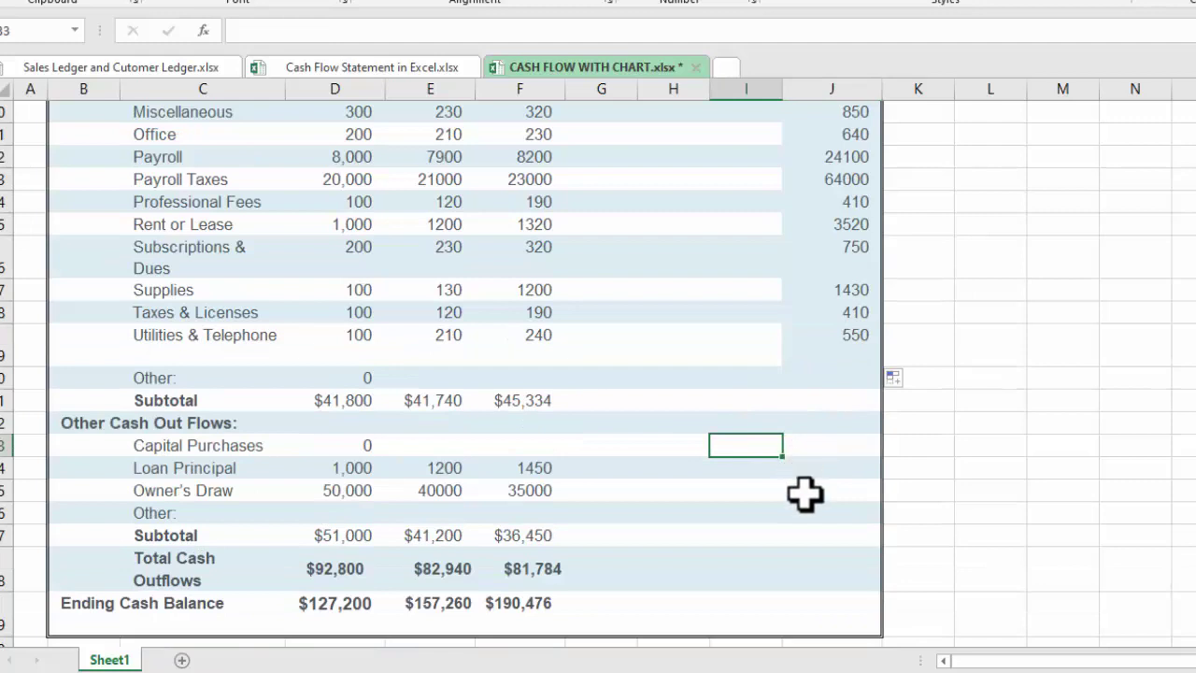
{"action": "left_click", "coordinate": [804, 491]}
{"action": "left_click", "coordinate": [841, 470]}
{"action": "key", "text": "alt+equal"}
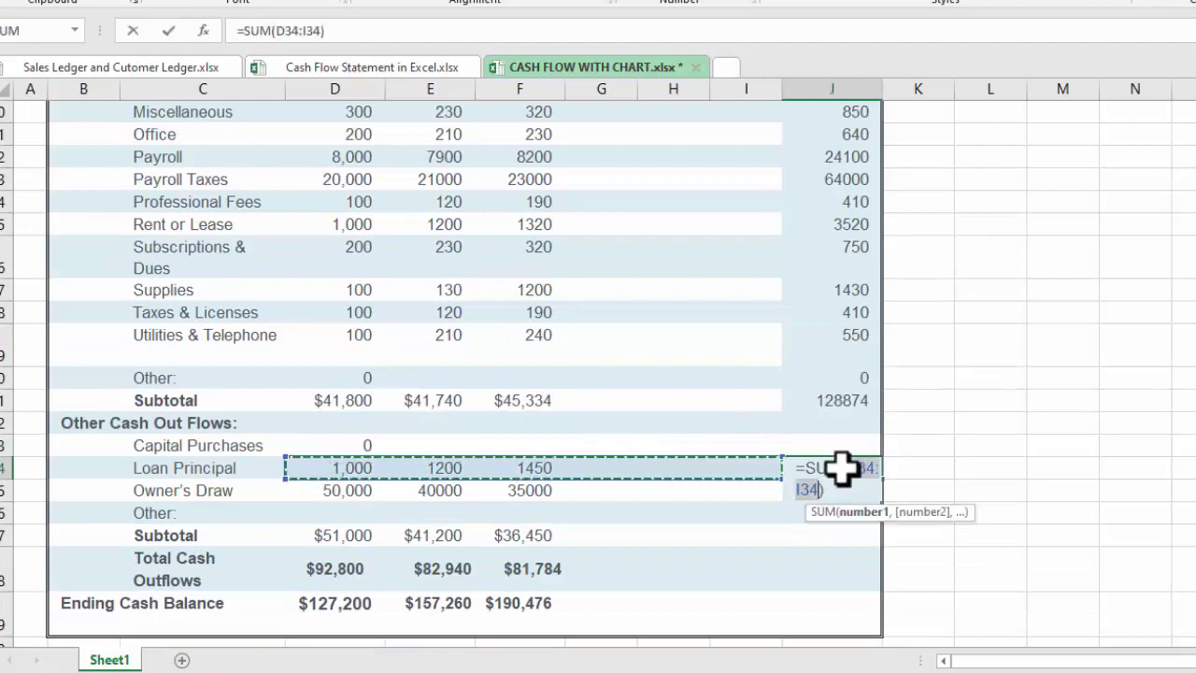
{"action": "key", "text": "Return"}
{"action": "scroll", "coordinate": [841, 470], "scroll_direction": "up", "scroll_amount": 6}
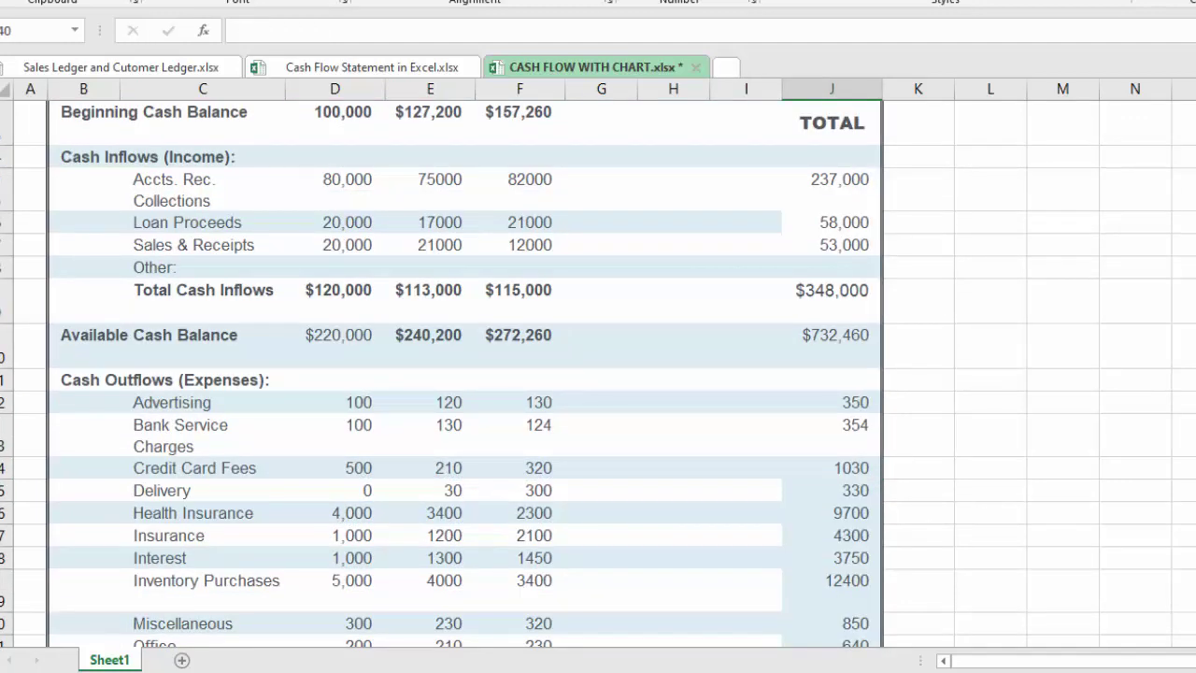
{"action": "scroll", "coordinate": [598, 374], "scroll_direction": "up", "scroll_amount": 1}
{"action": "left_click", "coordinate": [1021, 299]}
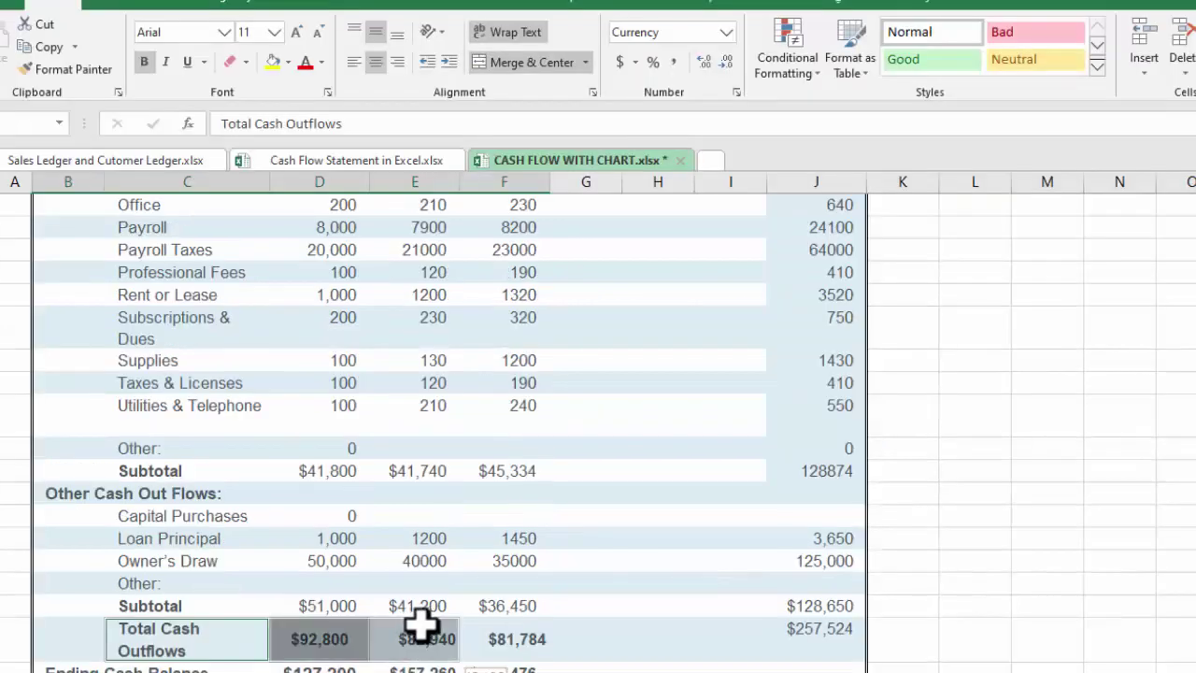
Ctrl-select the cash summary rows, including outflows and ending balance, and insert a Clustered Column chart.
{"action": "left_click_drag", "start_coordinate": [421, 630], "coordinate": [501, 633]}
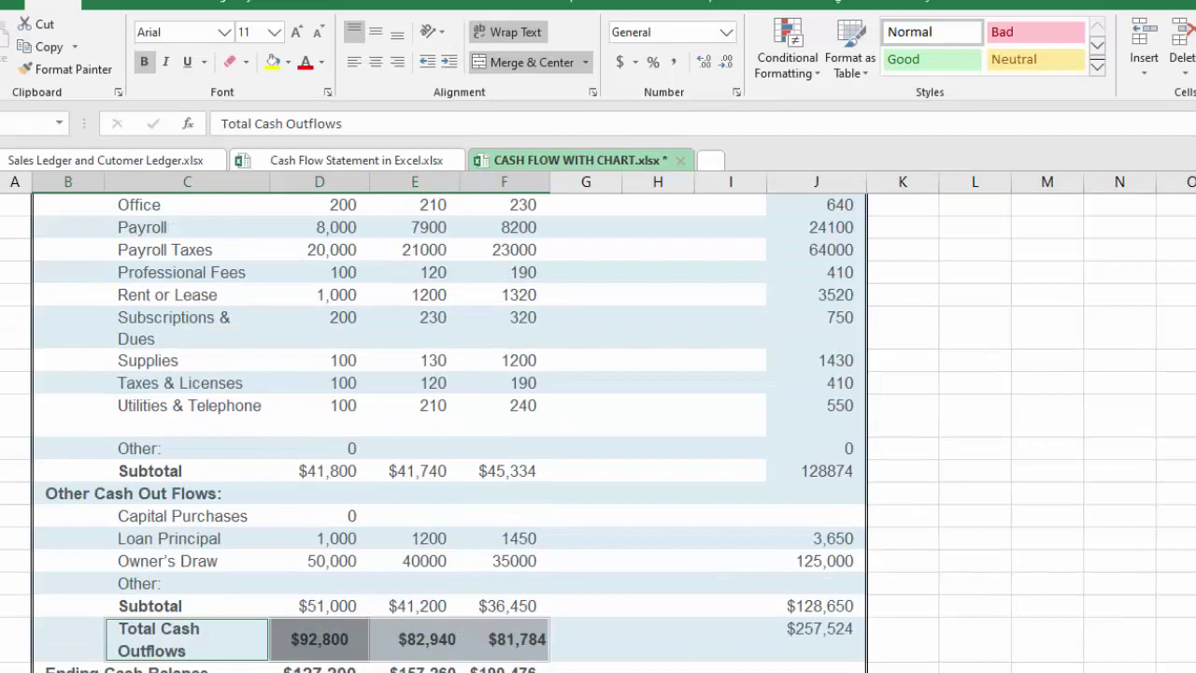
{"action": "left_click_drag", "start_coordinate": [93, 665], "coordinate": [523, 665]}
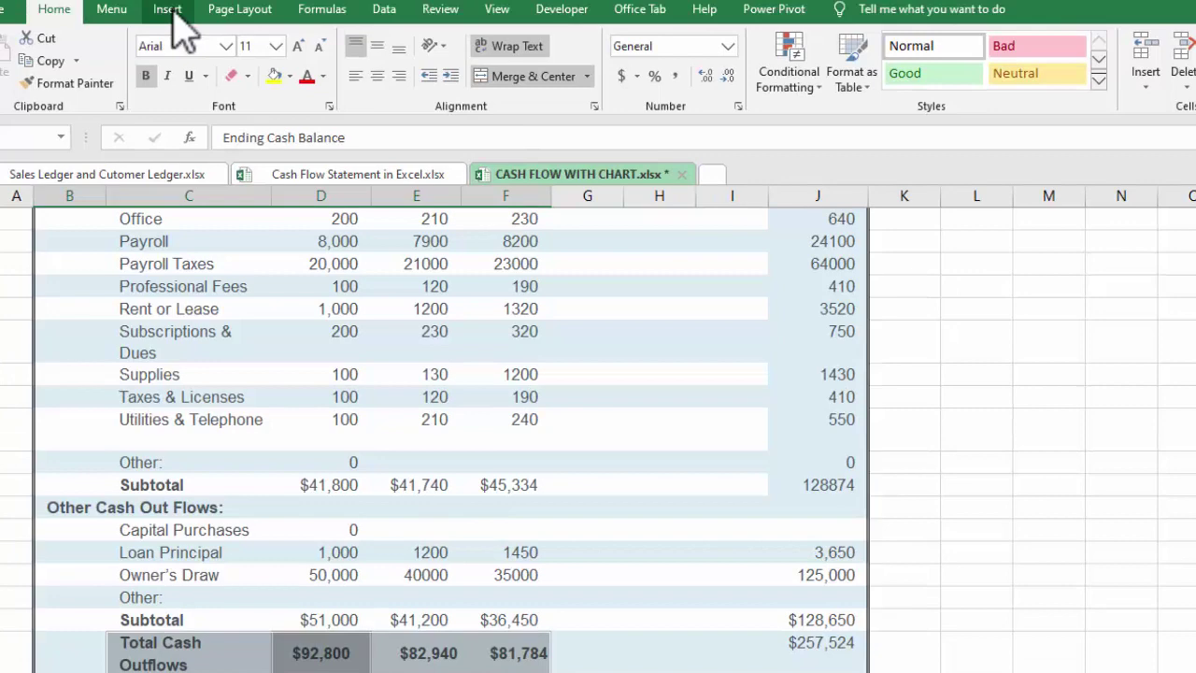
{"action": "left_click", "coordinate": [168, 11]}
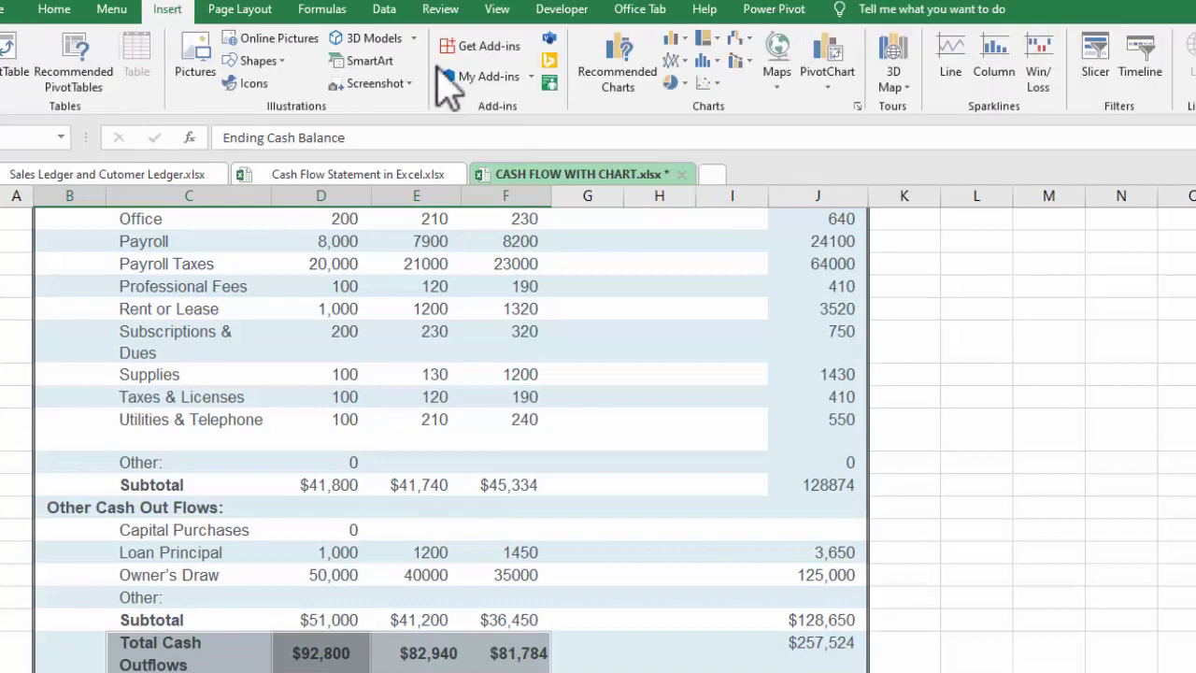
{"action": "left_click", "coordinate": [651, 82]}
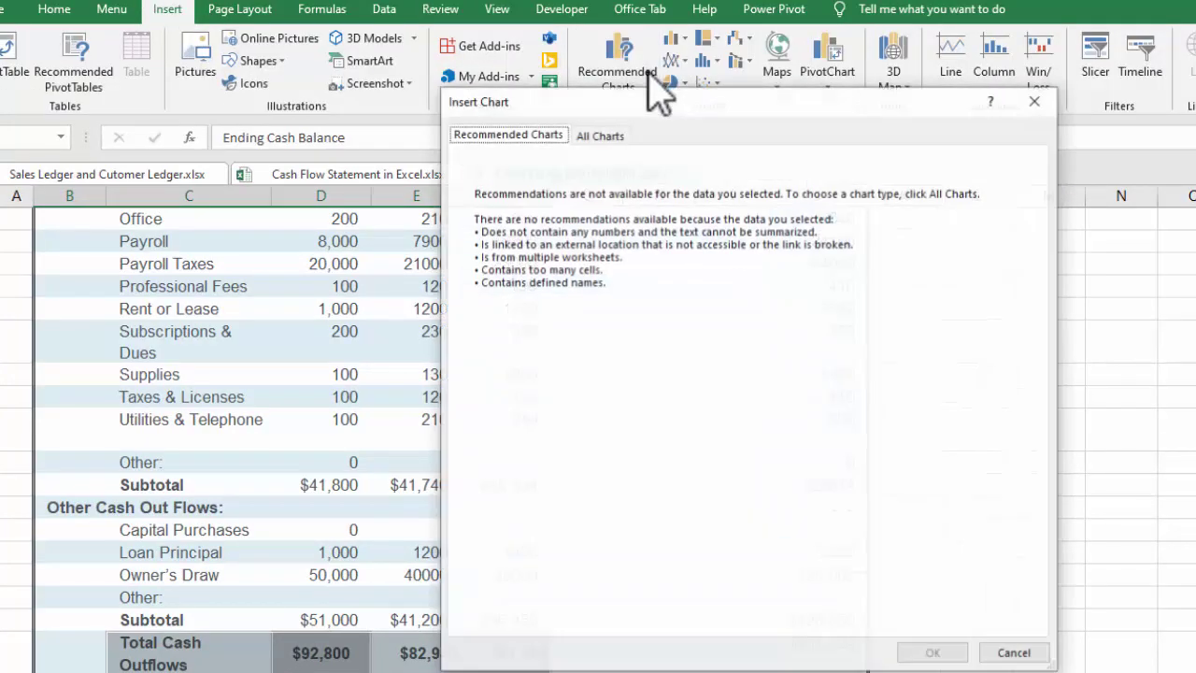
{"action": "left_click", "coordinate": [623, 131]}
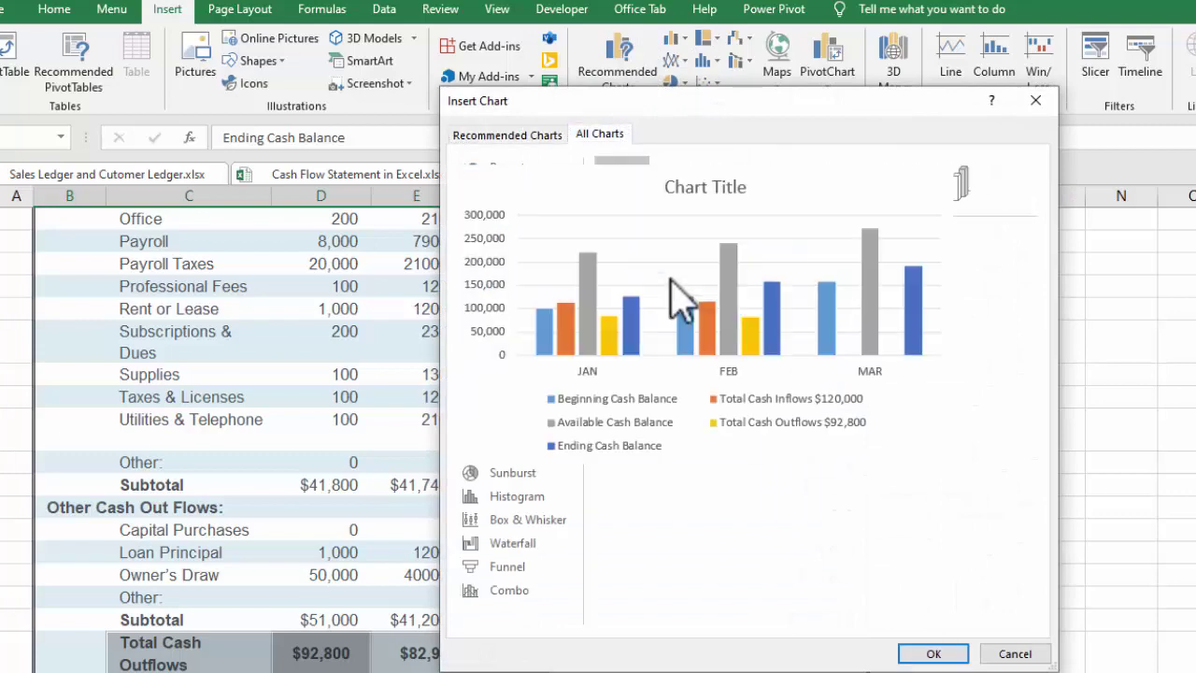
{"action": "left_click", "coordinate": [937, 652]}
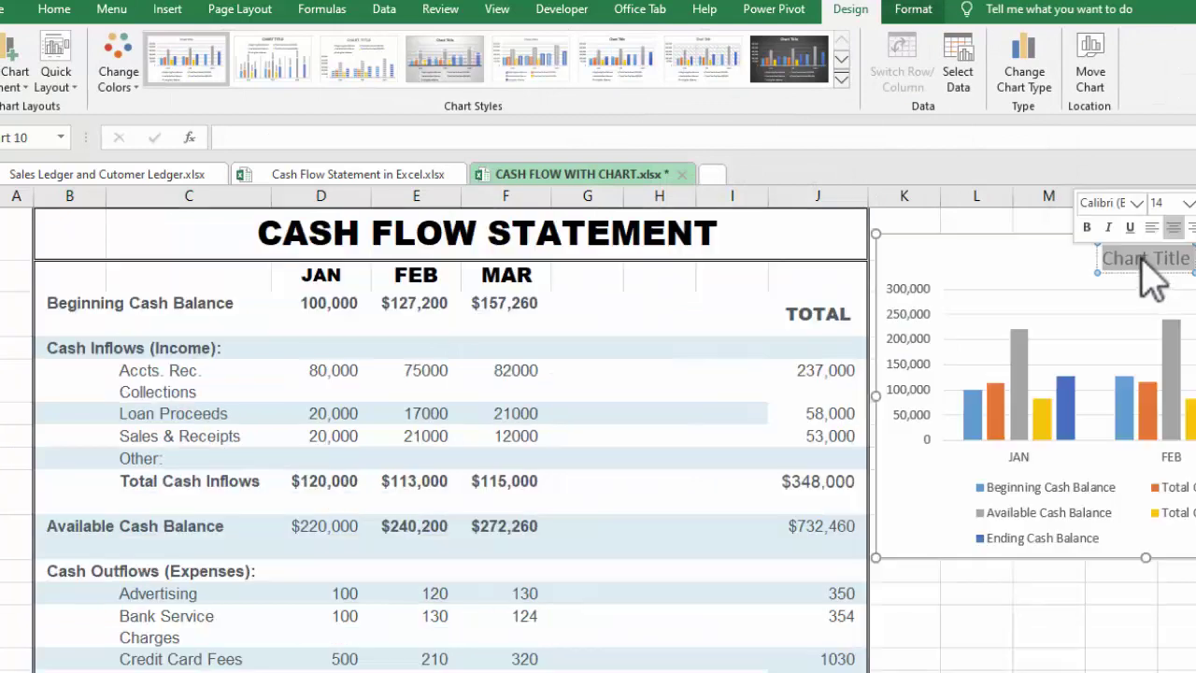
Title the chart CASH FLOW STATEMENT, leaving it non-italic.
{"action": "left_click", "coordinate": [1147, 259]}
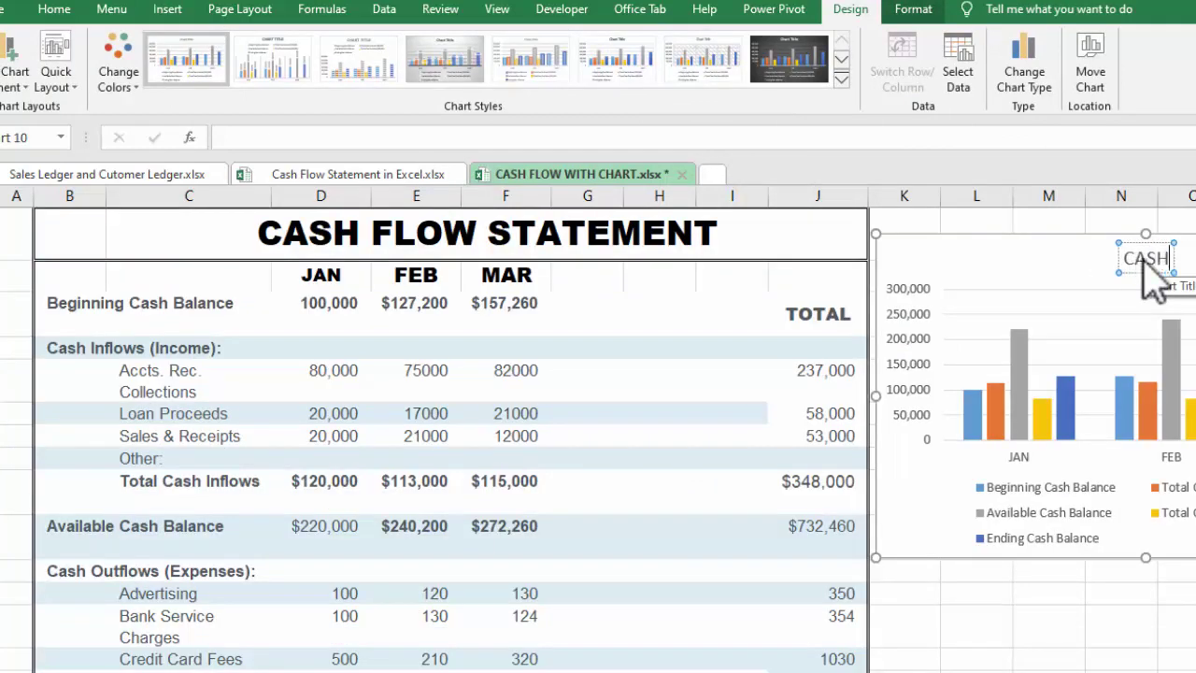
{"action": "type", "text": "CASH FLOW STATEMENT"}
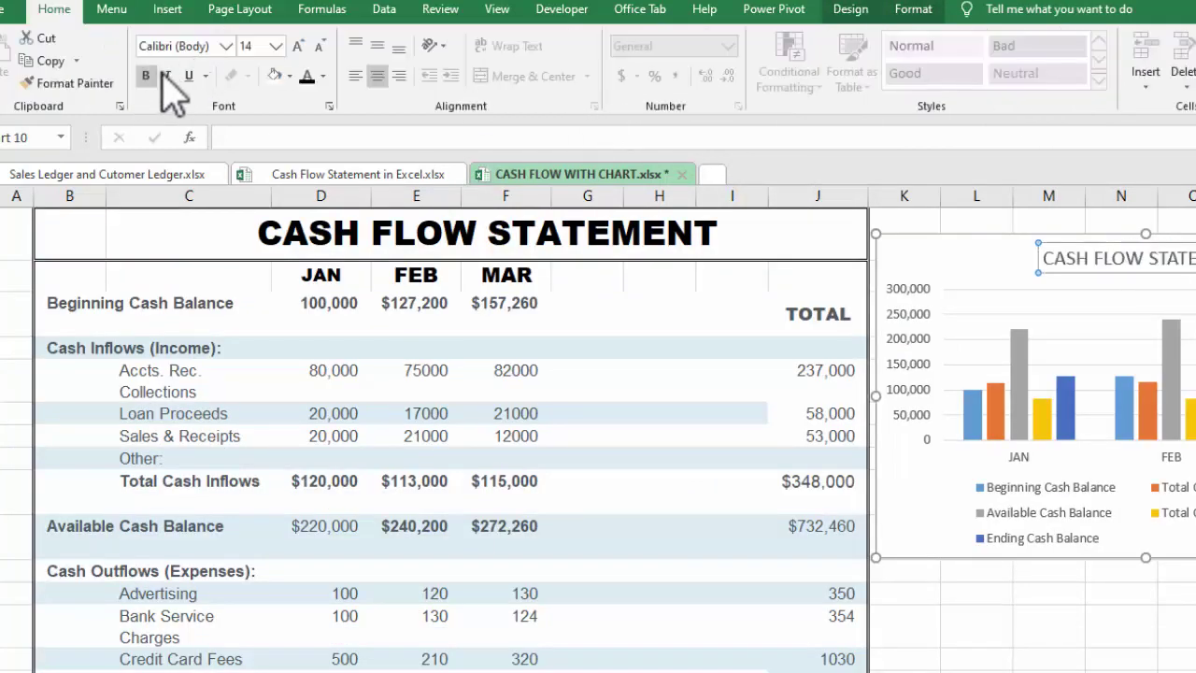
{"action": "left_click", "coordinate": [164, 75]}
{"action": "left_click", "coordinate": [165, 76]}
{"action": "key", "text": "Escape"}
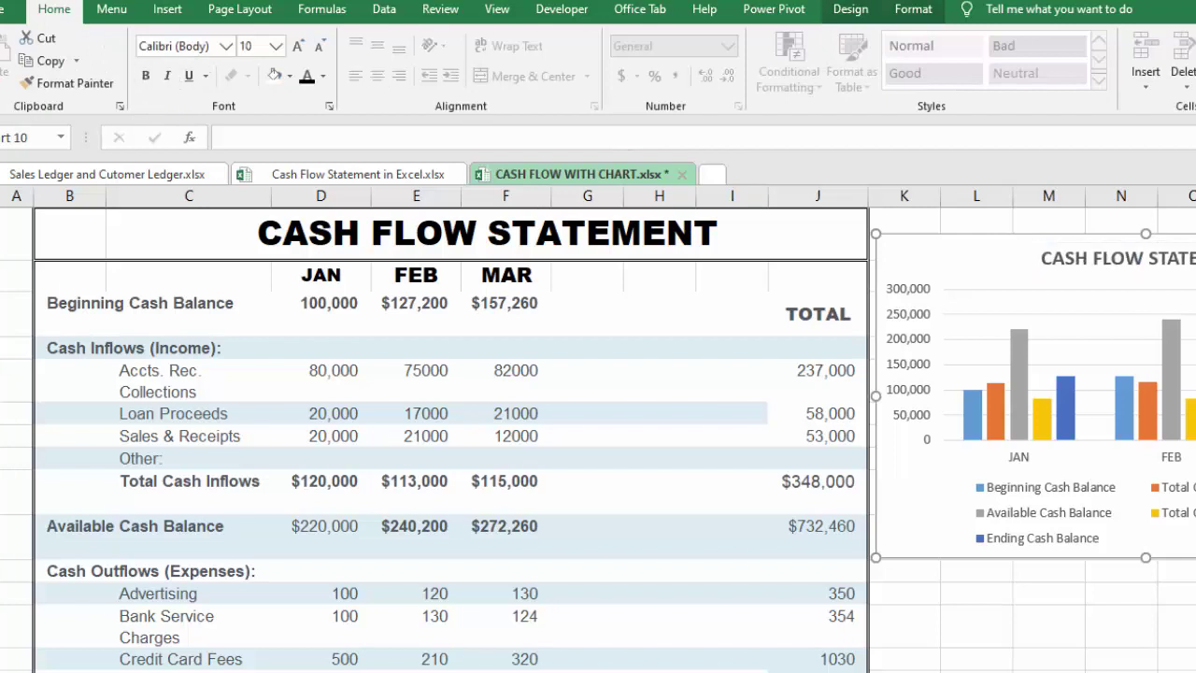
Browse the chart's Shape Effects options in the Format tab without applying any.
{"action": "left_click", "coordinate": [914, 11]}
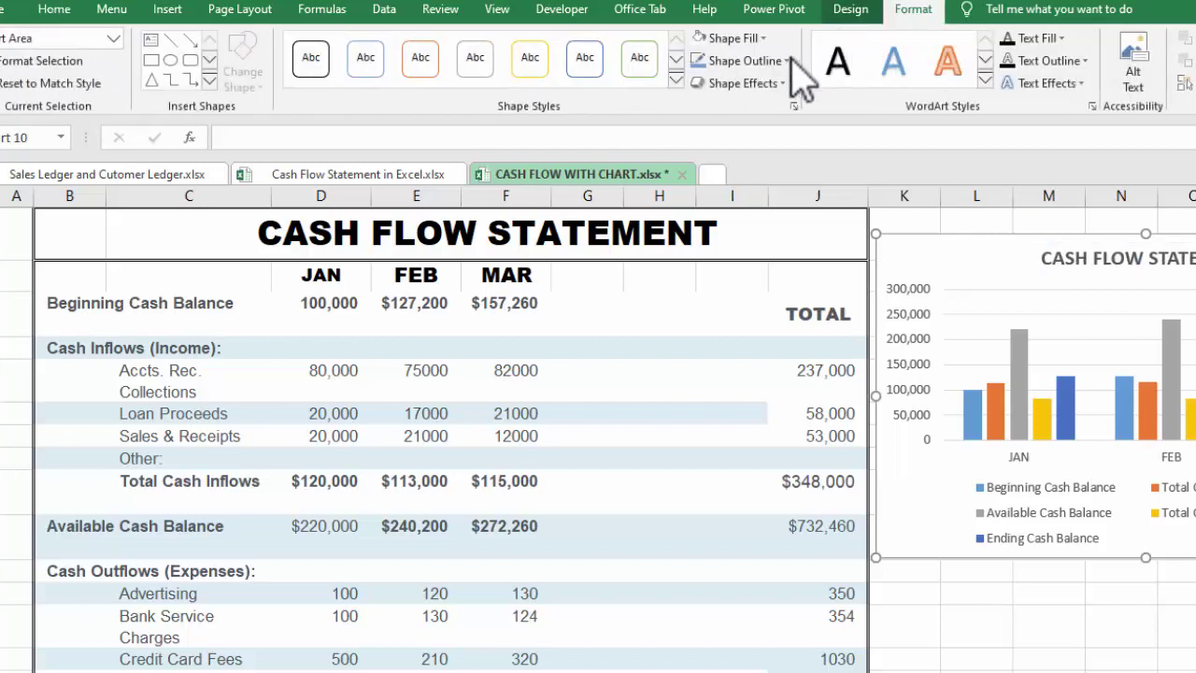
{"action": "left_click", "coordinate": [782, 85]}
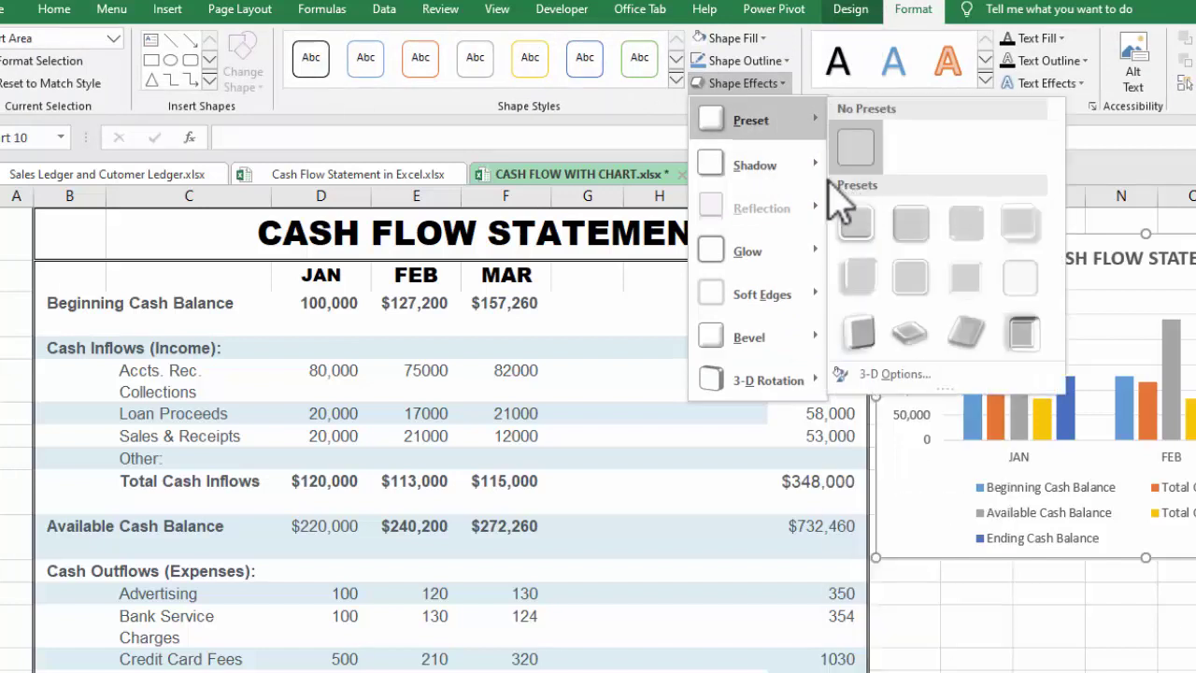
{"action": "key", "text": "Escape"}
{"action": "key", "text": "Down"}
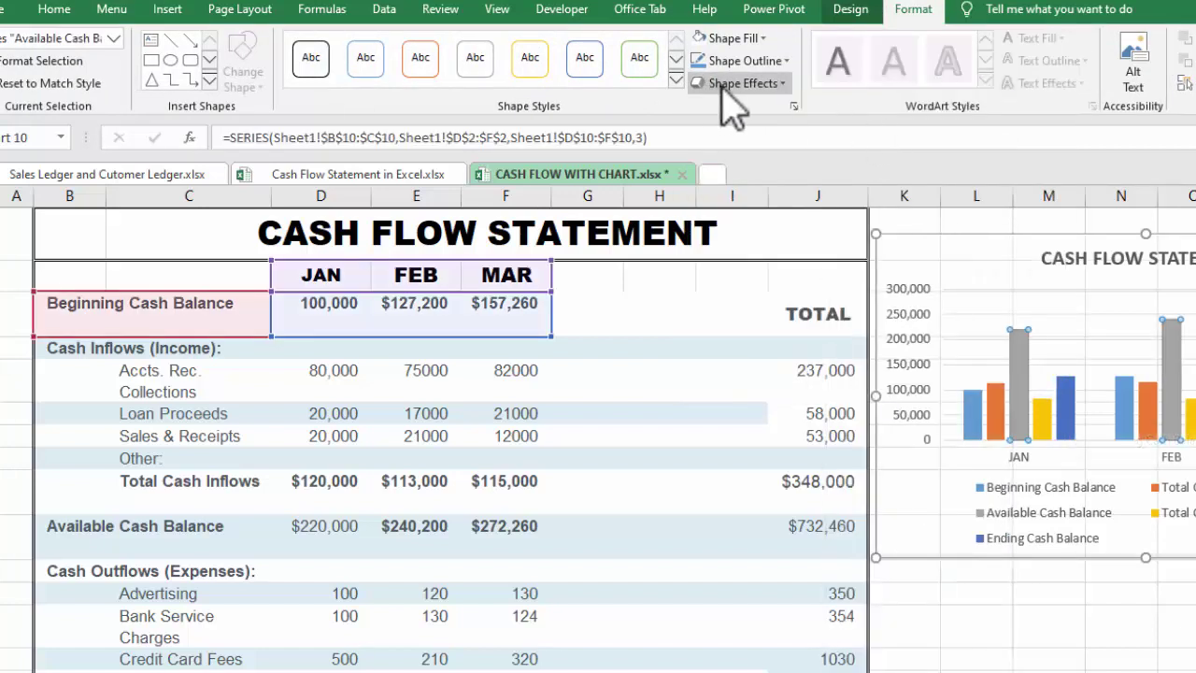
{"action": "left_click", "coordinate": [717, 83]}
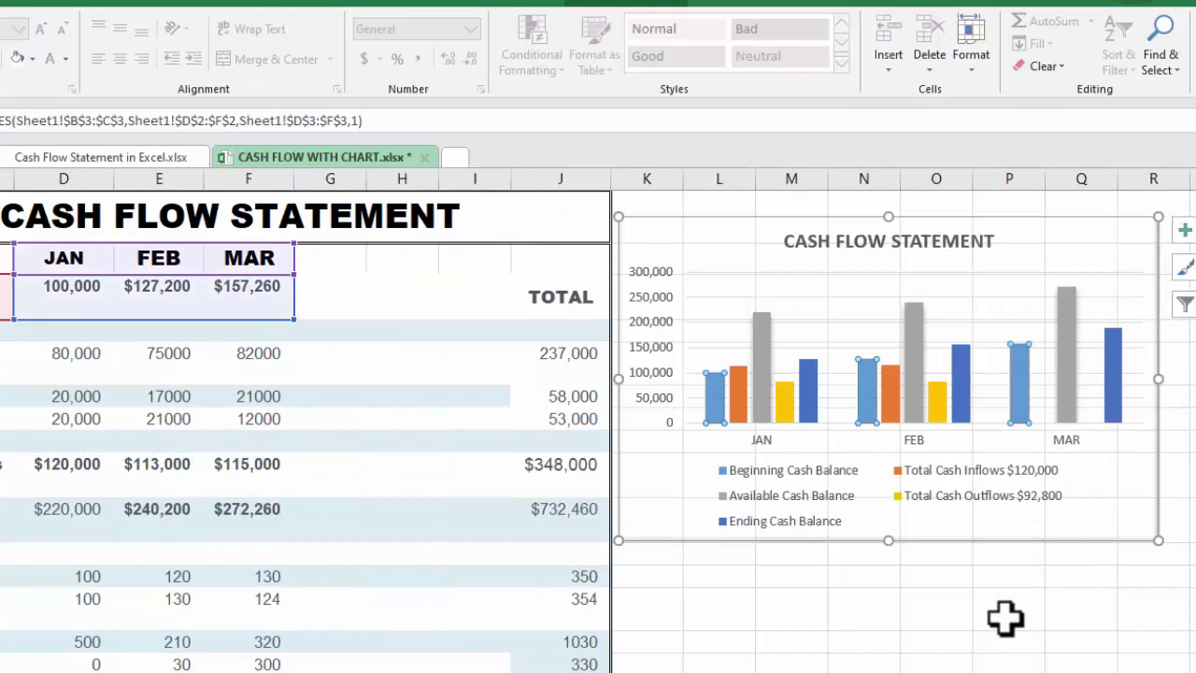
Apply chart Style 14 with a bold title from the Chart Styles gallery.
{"action": "left_click", "coordinate": [594, 3]}
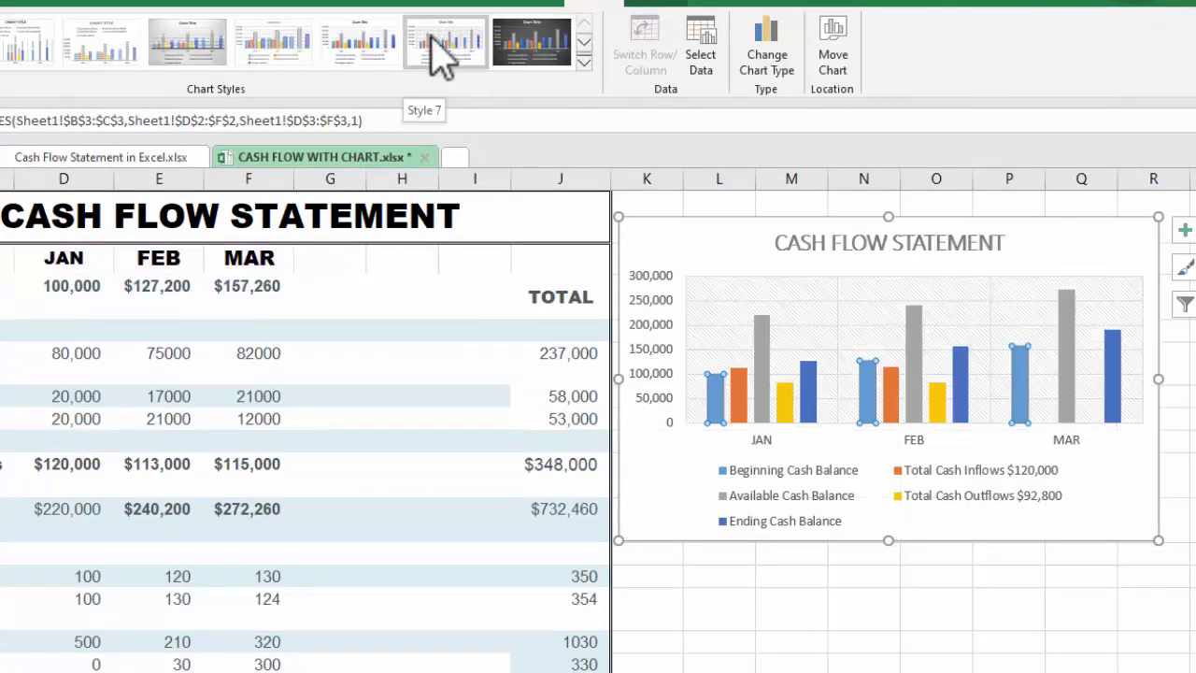
{"action": "left_click", "coordinate": [285, 52]}
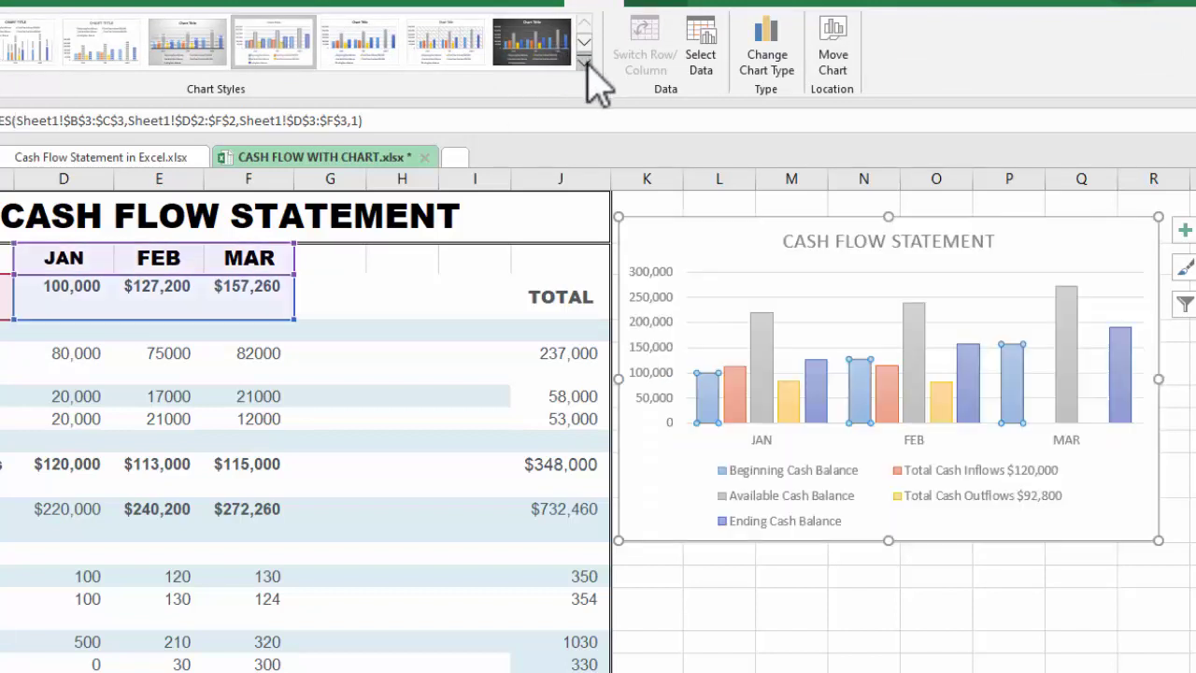
{"action": "left_click", "coordinate": [584, 63]}
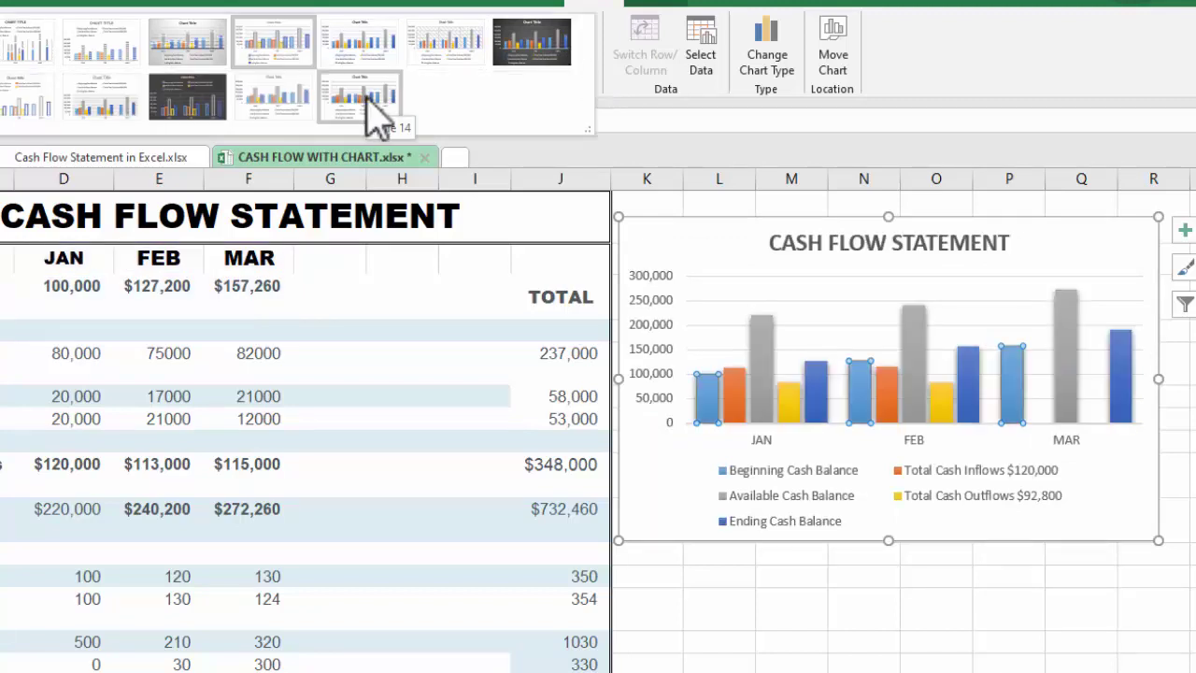
{"action": "left_click", "coordinate": [373, 108]}
Preview the Line chart type, then keep the chart as Clustered Column.
{"action": "left_click", "coordinate": [773, 65]}
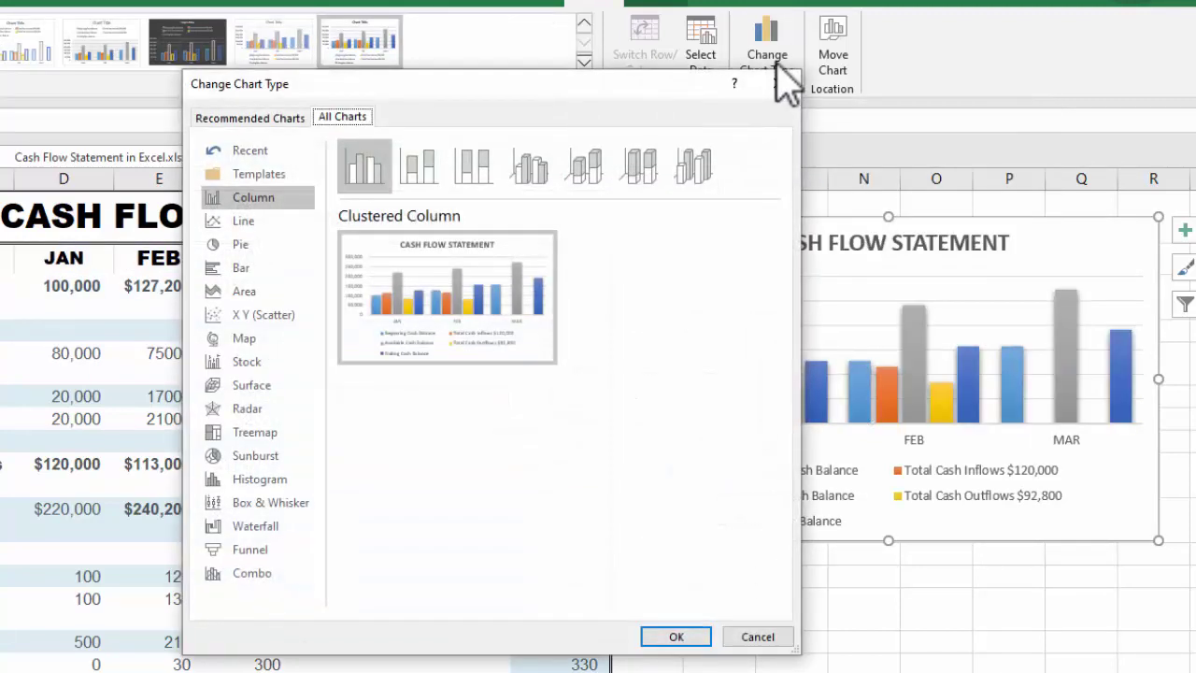
{"action": "left_click", "coordinate": [255, 224]}
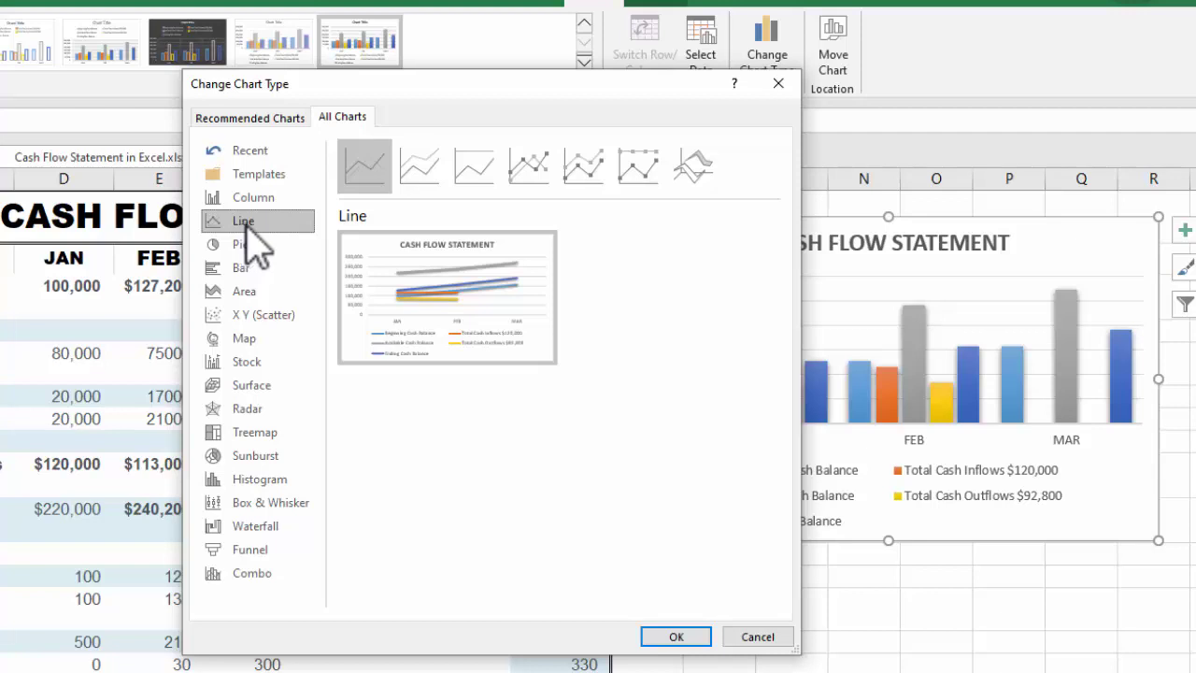
{"action": "mouse_move", "coordinate": [374, 283]}
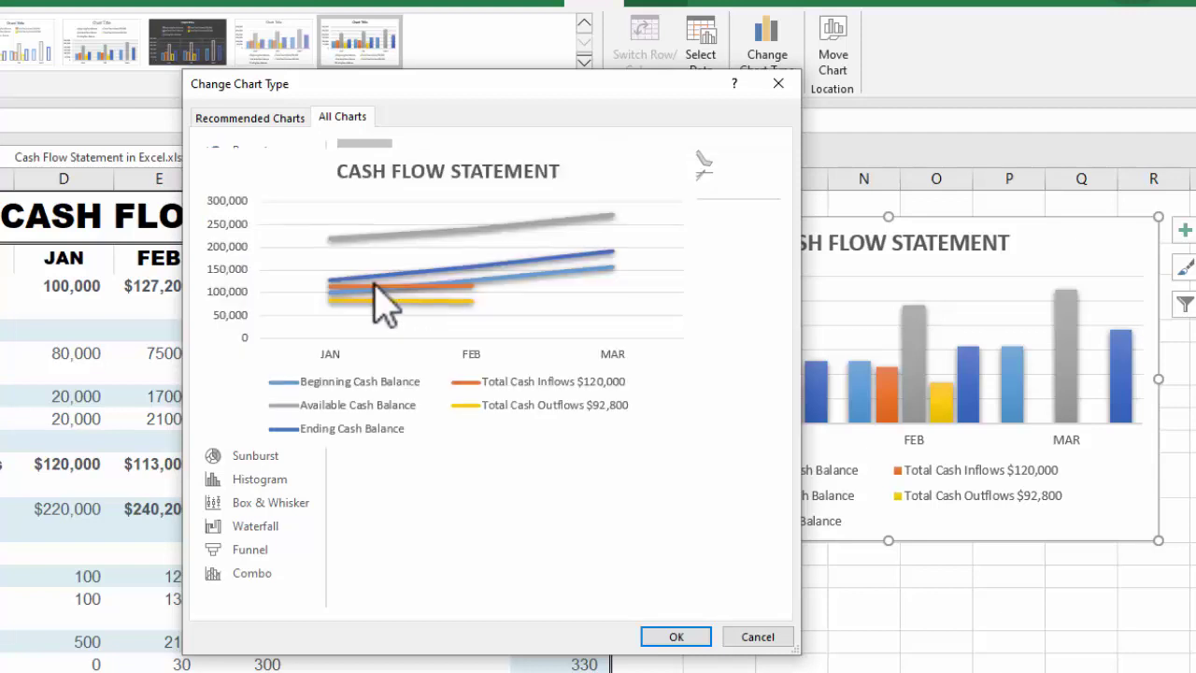
{"action": "left_click", "coordinate": [245, 267]}
{"action": "left_click", "coordinate": [245, 220]}
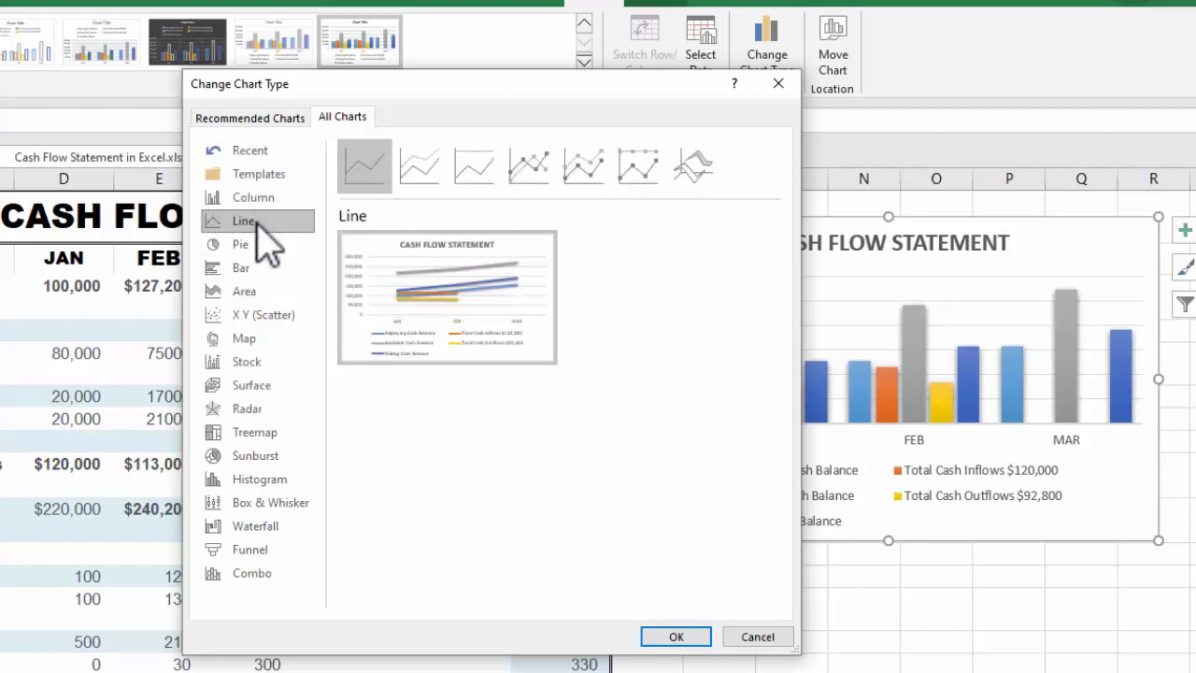
{"action": "left_click", "coordinate": [253, 198]}
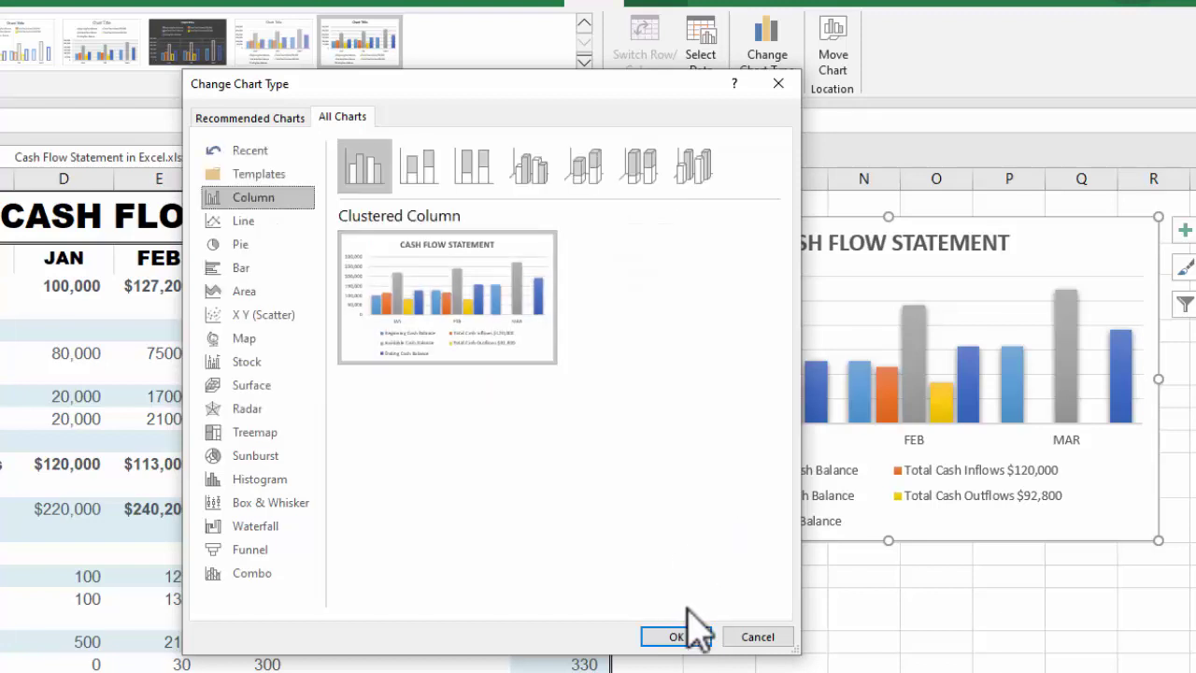
{"action": "left_click", "coordinate": [676, 636]}
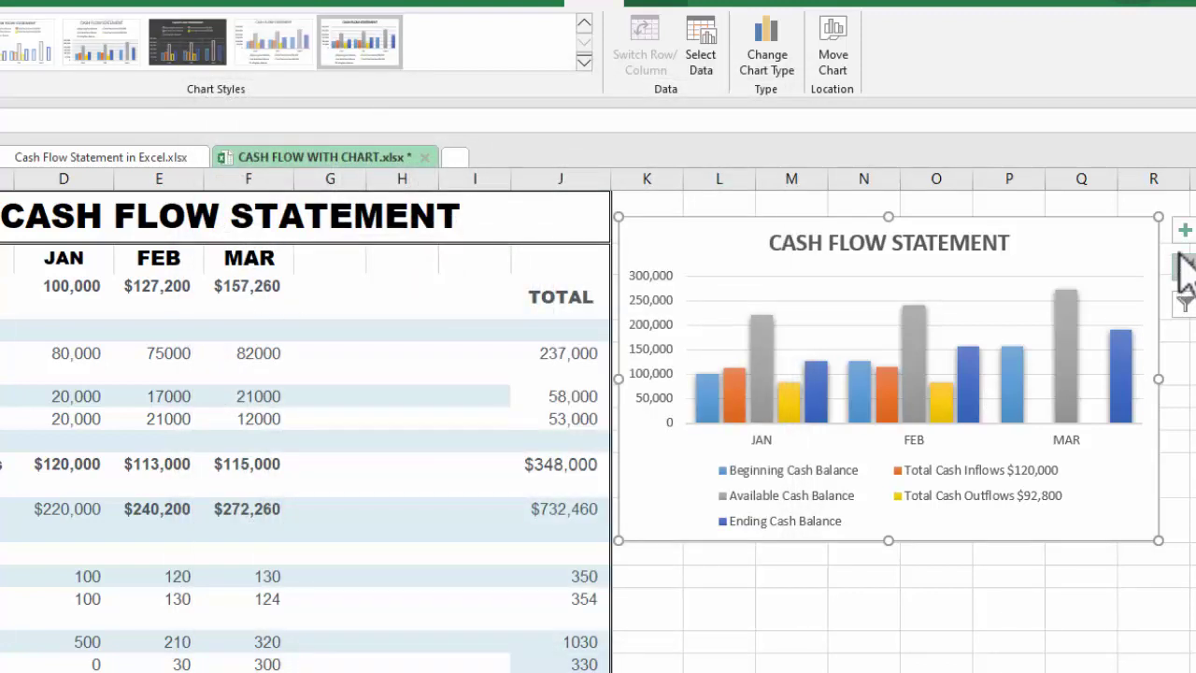
Add a trendline for one series via the chart's Elements button, then deselect the chart.
{"action": "left_click", "coordinate": [1183, 231]}
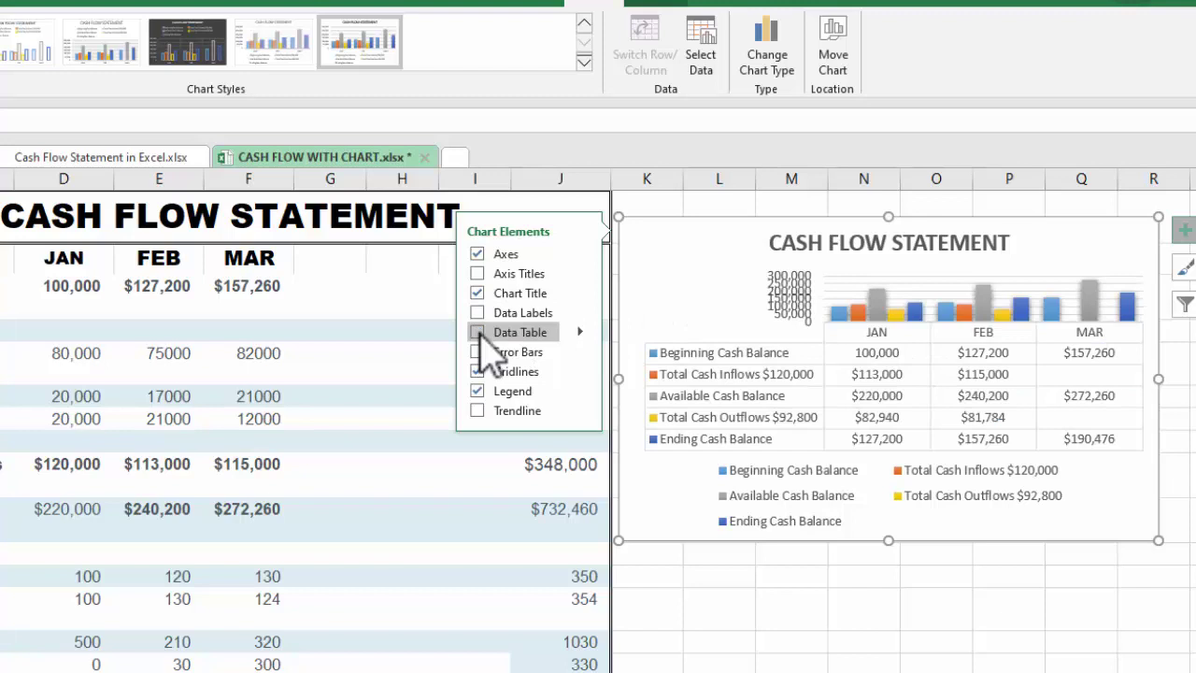
{"action": "left_click", "coordinate": [478, 411]}
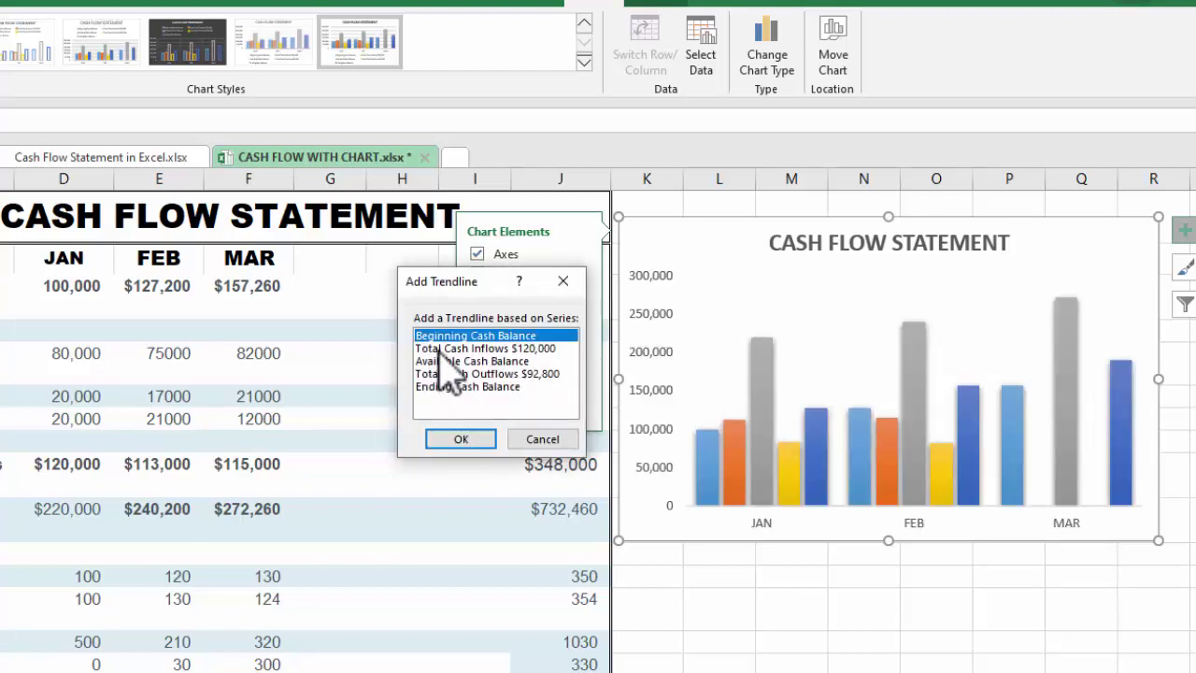
{"action": "left_click", "coordinate": [460, 439]}
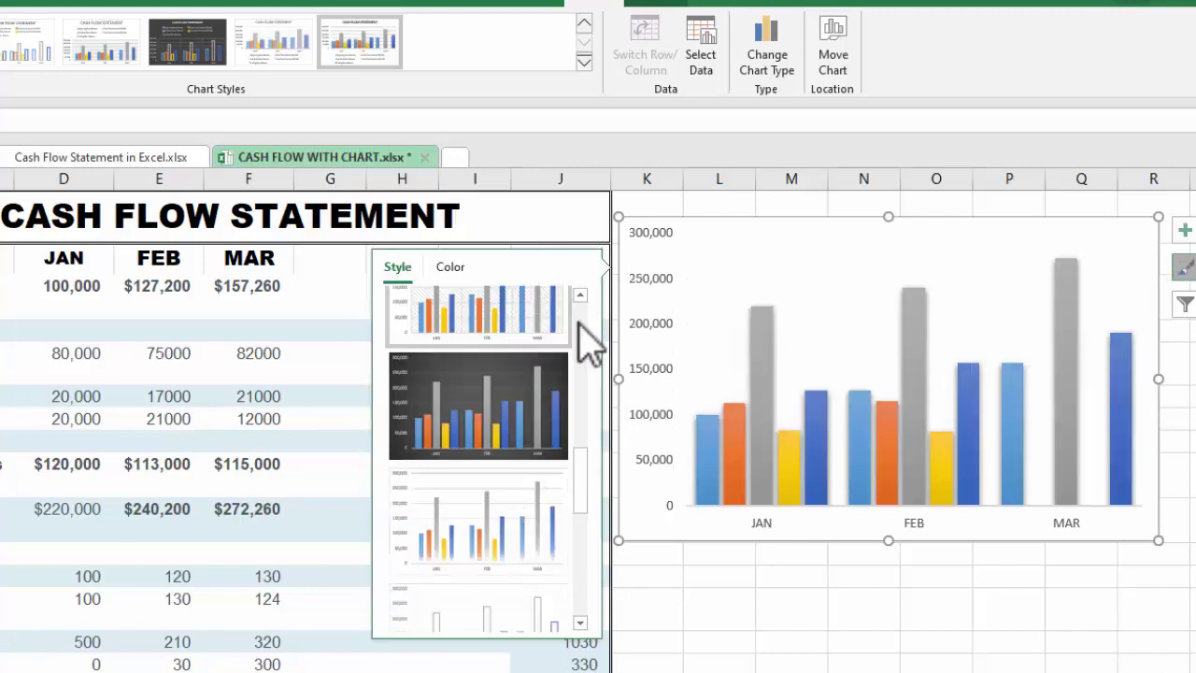
{"action": "left_click", "coordinate": [992, 618]}
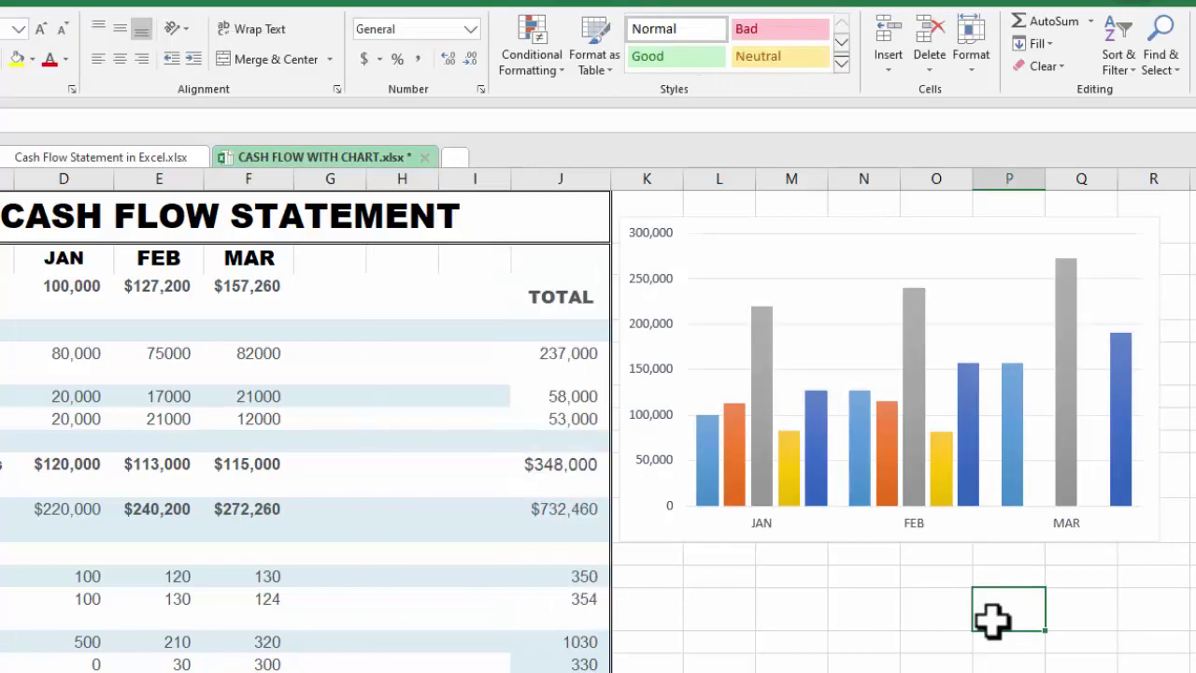